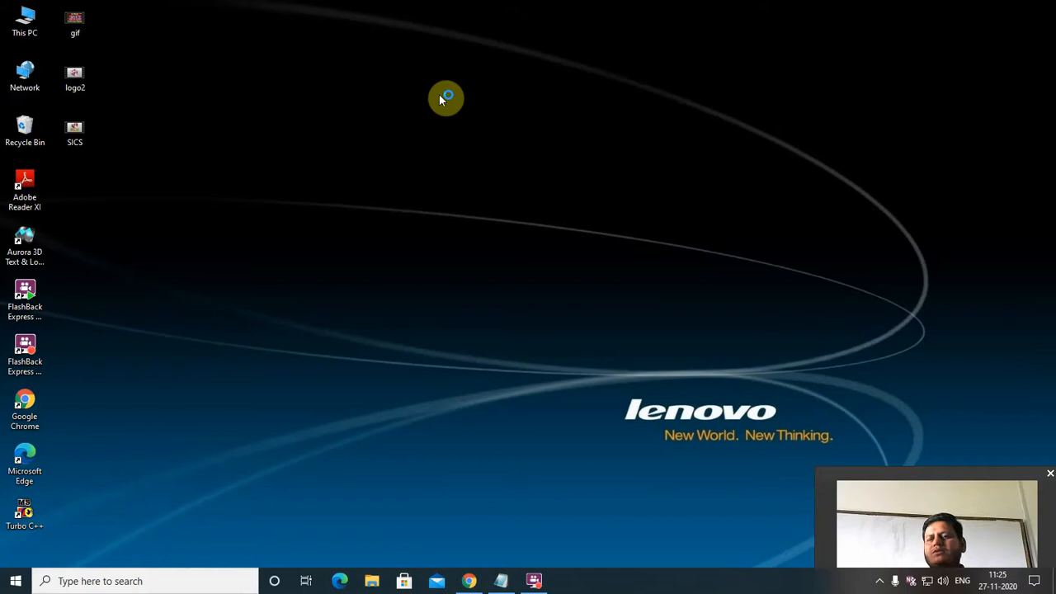
{"action": "left_click_drag", "start_coordinate": [975, 478], "coordinate": [979, 442]}
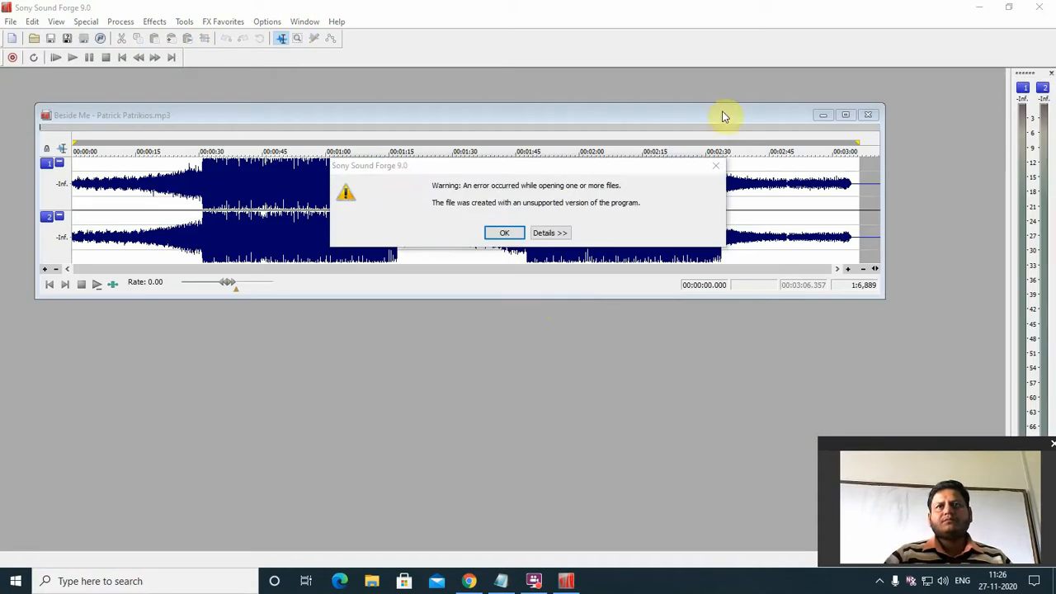
Dismiss the file-opening warning and close the Beside Me audio file
{"action": "left_click", "coordinate": [716, 166]}
{"action": "left_click", "coordinate": [873, 116]}
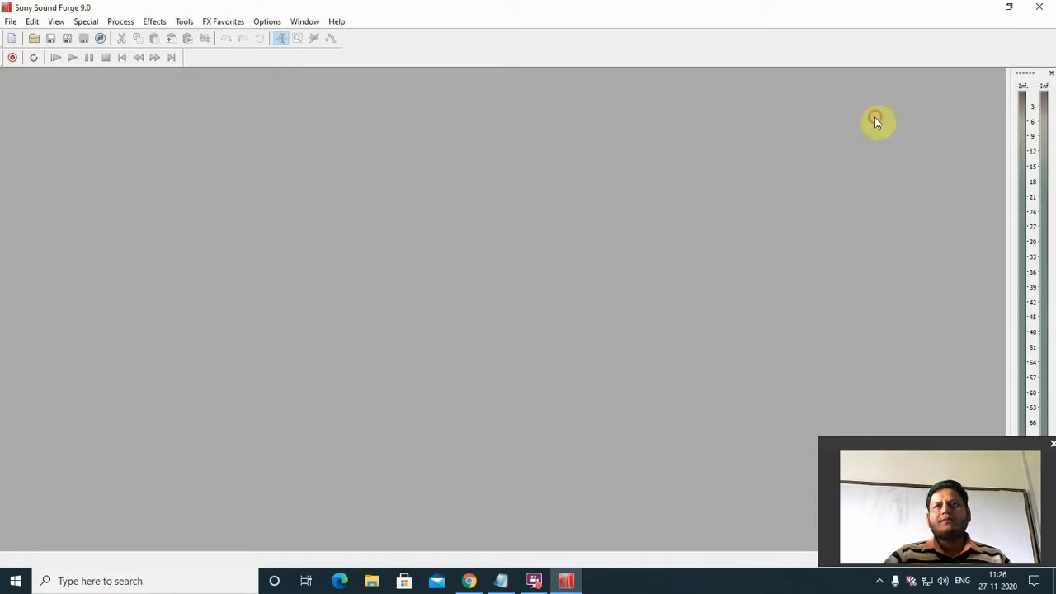
Open the Average, Beside Me and Cover songs together from the free song folder and arrange their windows one below another
{"action": "left_click", "coordinate": [14, 23]}
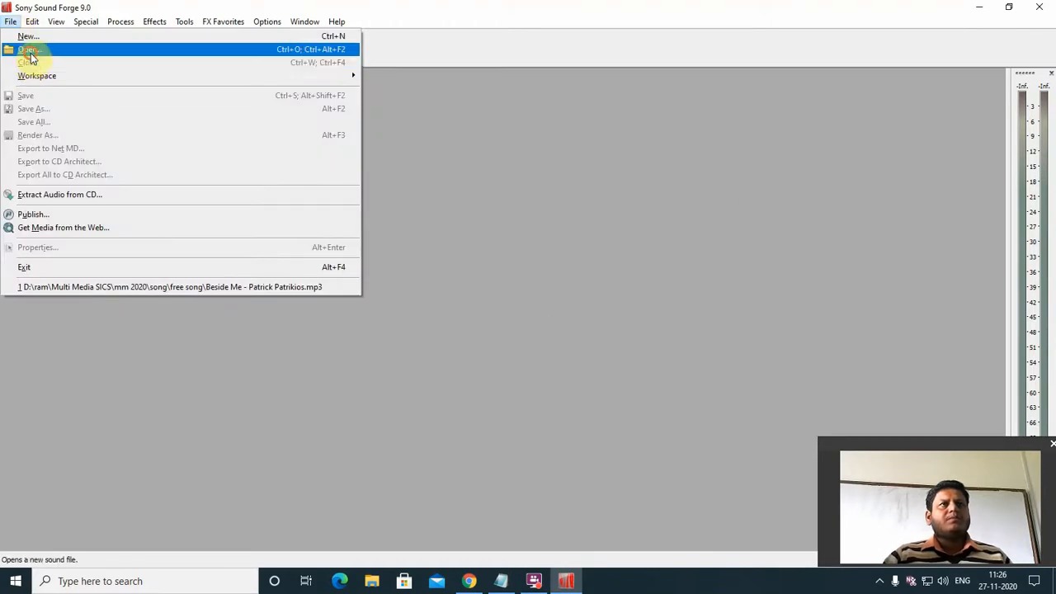
{"action": "left_click", "coordinate": [31, 50]}
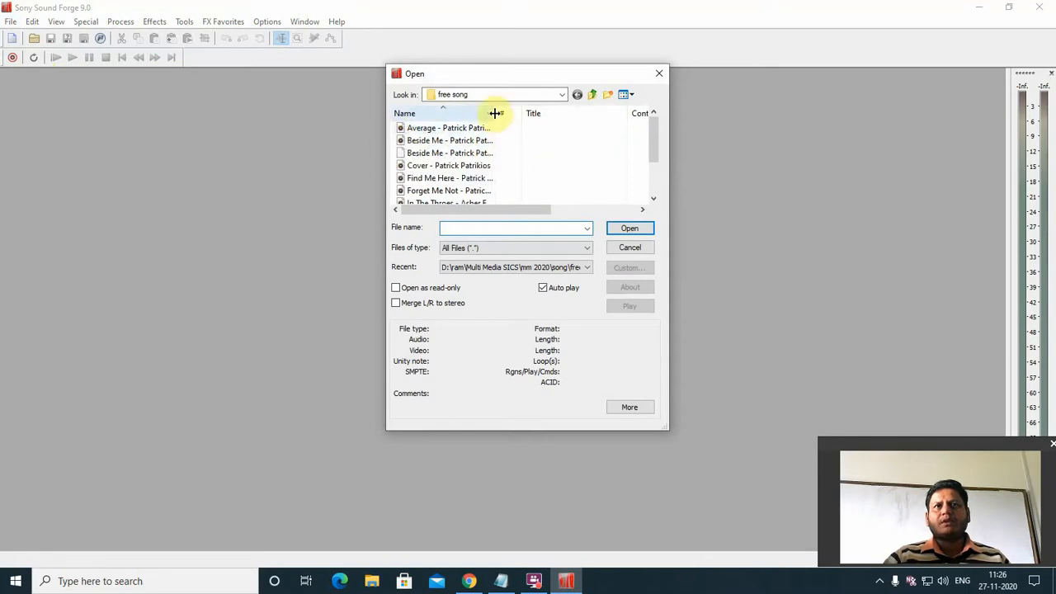
{"action": "left_click_drag", "start_coordinate": [503, 113], "coordinate": [528, 204]}
{"action": "left_click", "coordinate": [528, 140]}
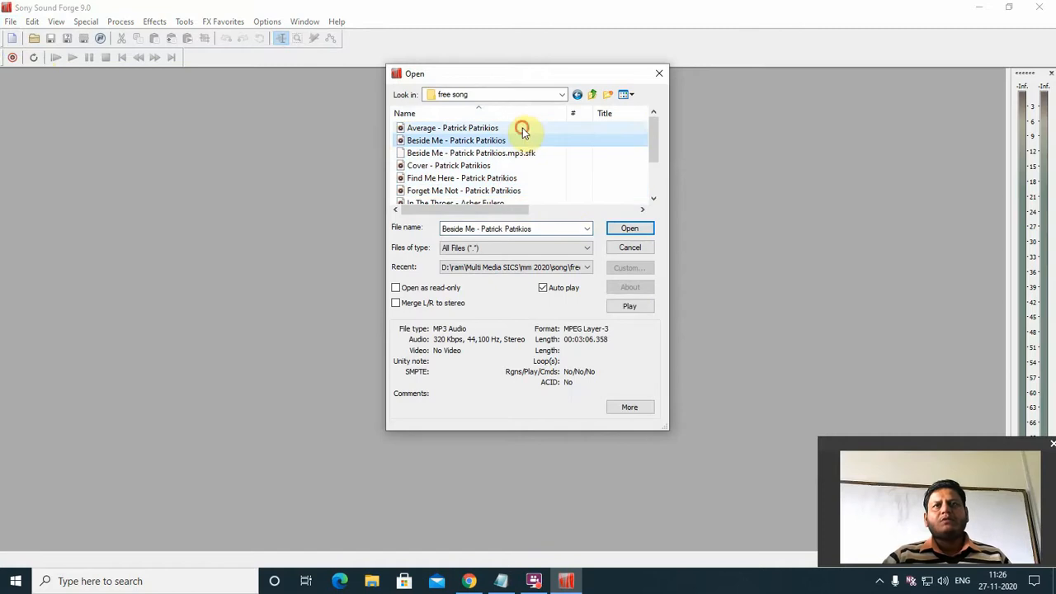
{"action": "left_click_drag", "start_coordinate": [521, 129], "coordinate": [500, 165]}
{"action": "left_click", "coordinate": [642, 230]}
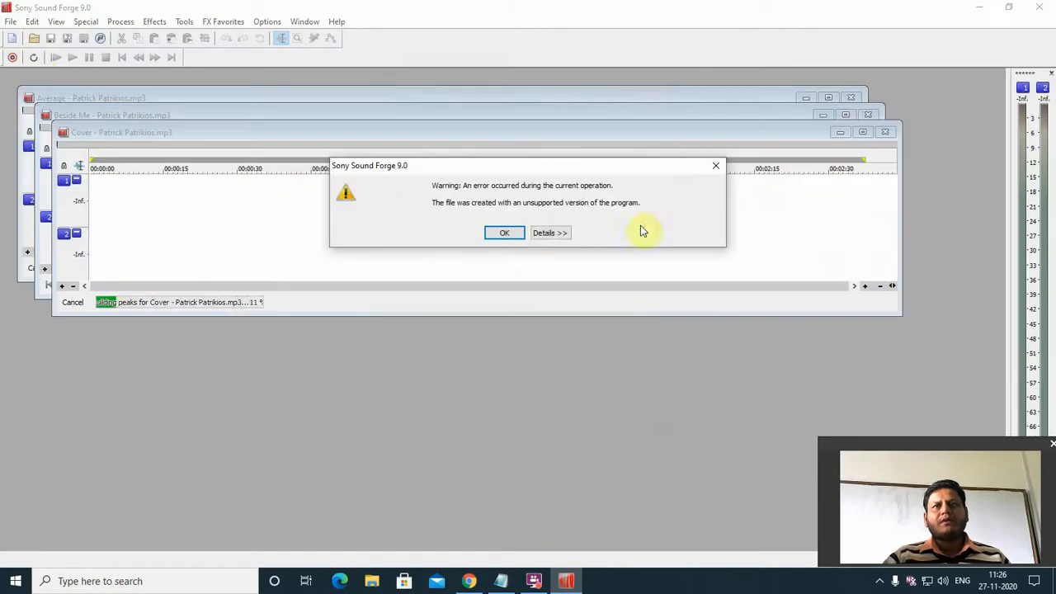
{"action": "left_click", "coordinate": [508, 231]}
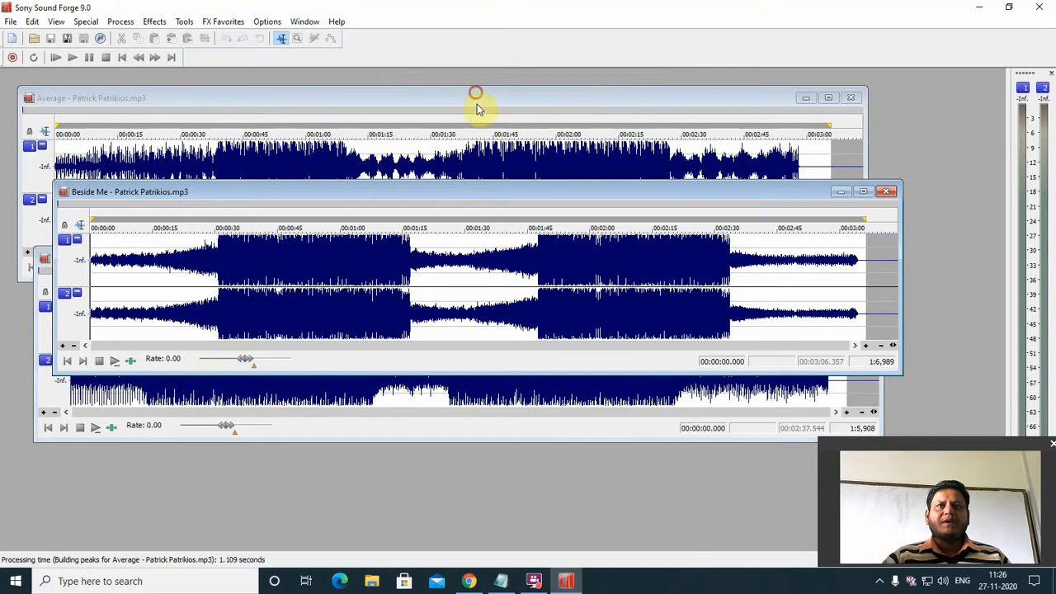
{"action": "left_click_drag", "start_coordinate": [477, 104], "coordinate": [514, 76]}
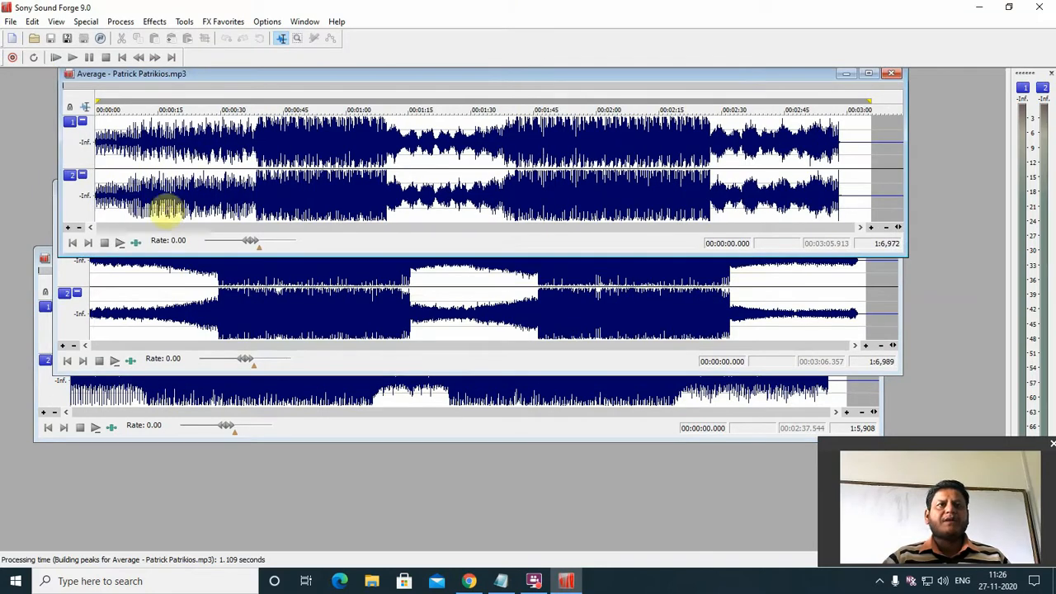
Play the Average song and listen to it at several points along its waveform
{"action": "key", "text": "space"}
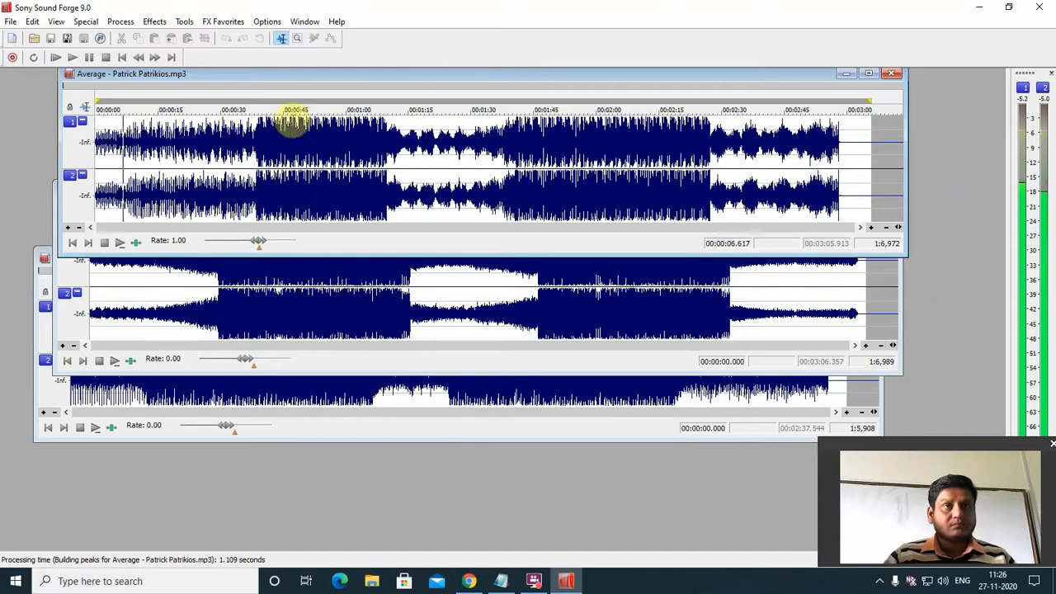
{"action": "left_click", "coordinate": [285, 189]}
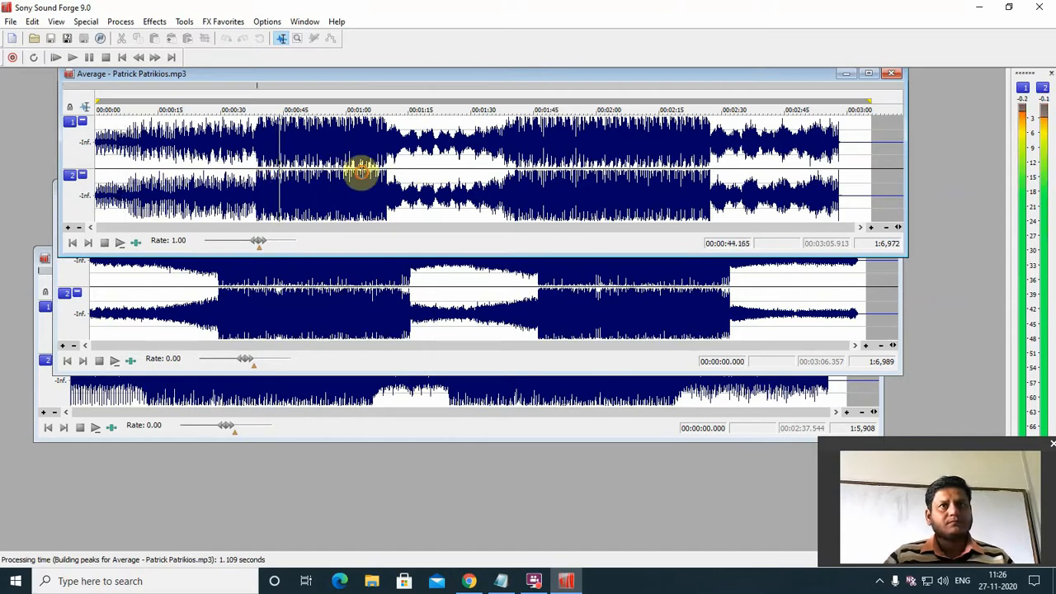
{"action": "left_click", "coordinate": [363, 171]}
{"action": "left_click", "coordinate": [489, 171]}
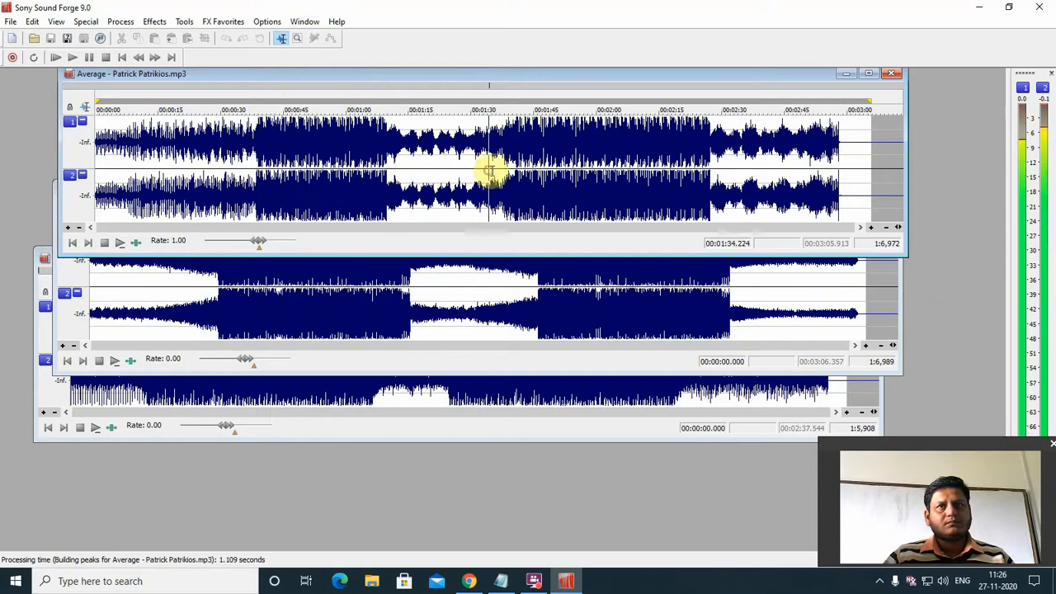
{"action": "left_click", "coordinate": [665, 176]}
Play the Beside Me song from about 17 seconds and listen to several passages further along
{"action": "left_click", "coordinate": [162, 286]}
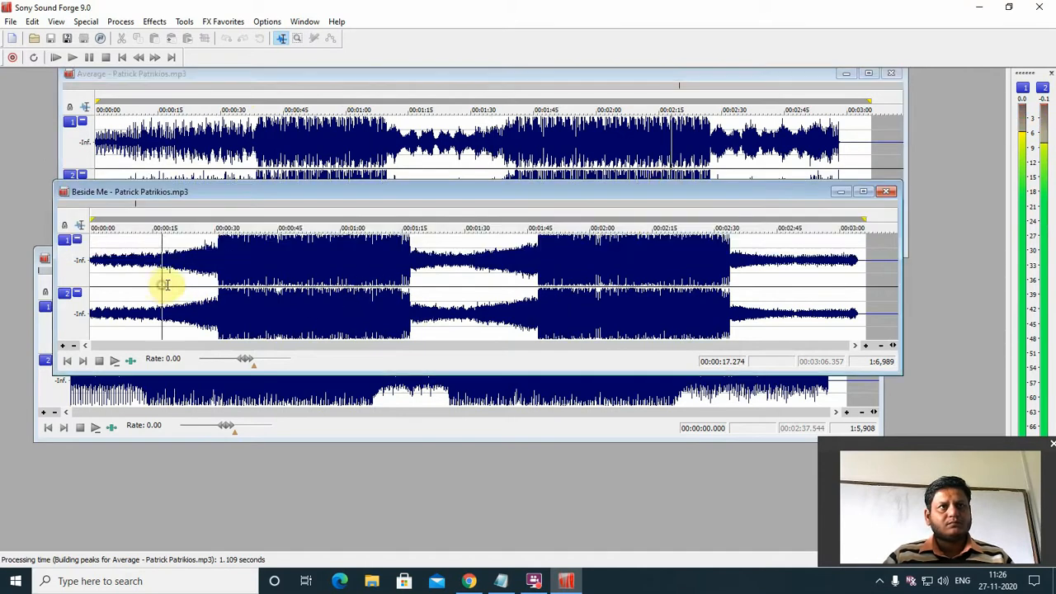
{"action": "key", "text": "space"}
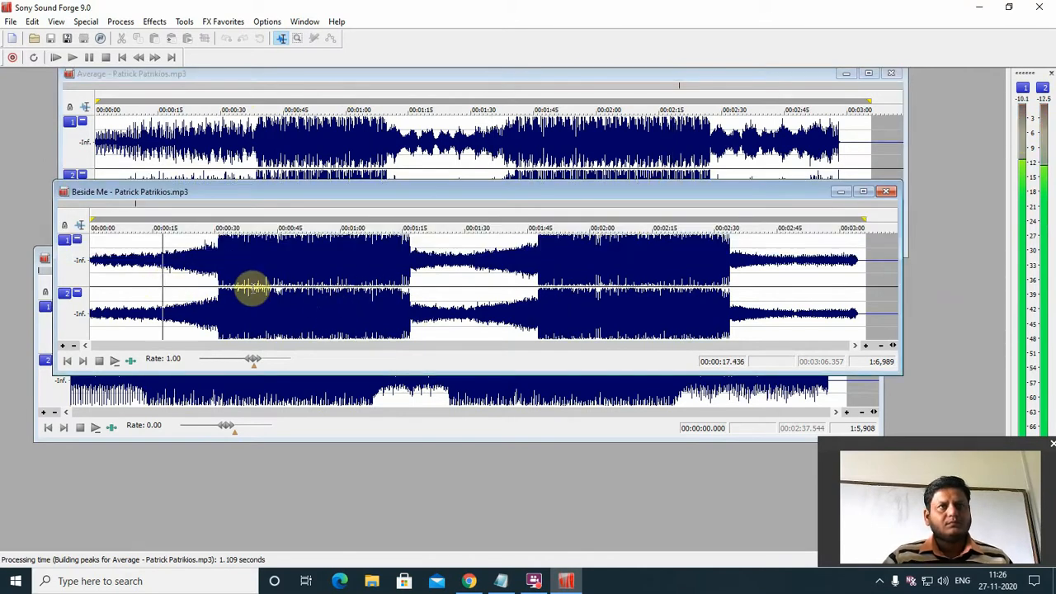
{"action": "left_click", "coordinate": [268, 278]}
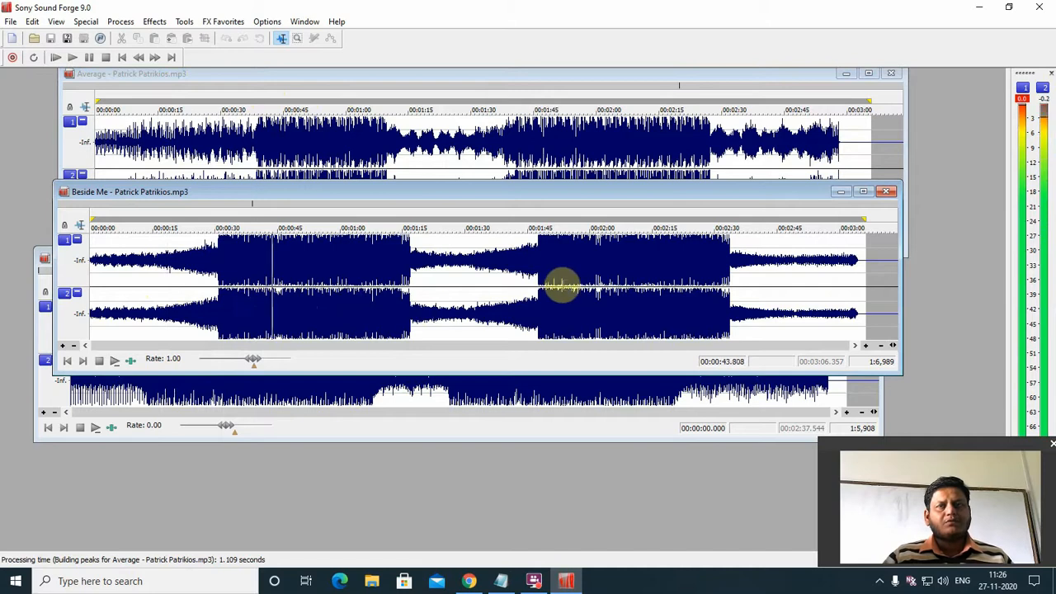
{"action": "left_click", "coordinate": [507, 278]}
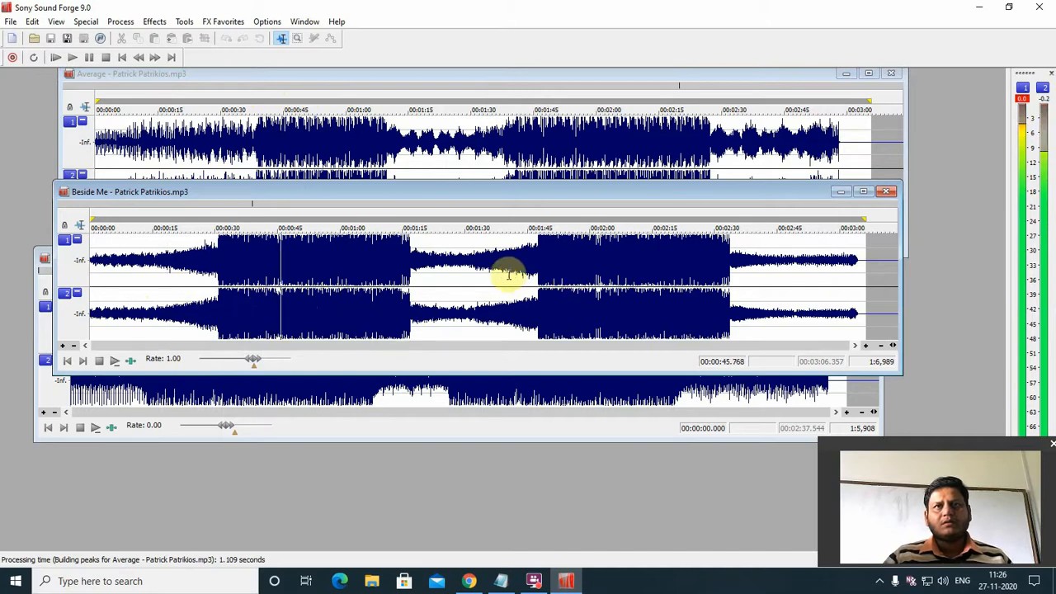
{"action": "left_click", "coordinate": [651, 299]}
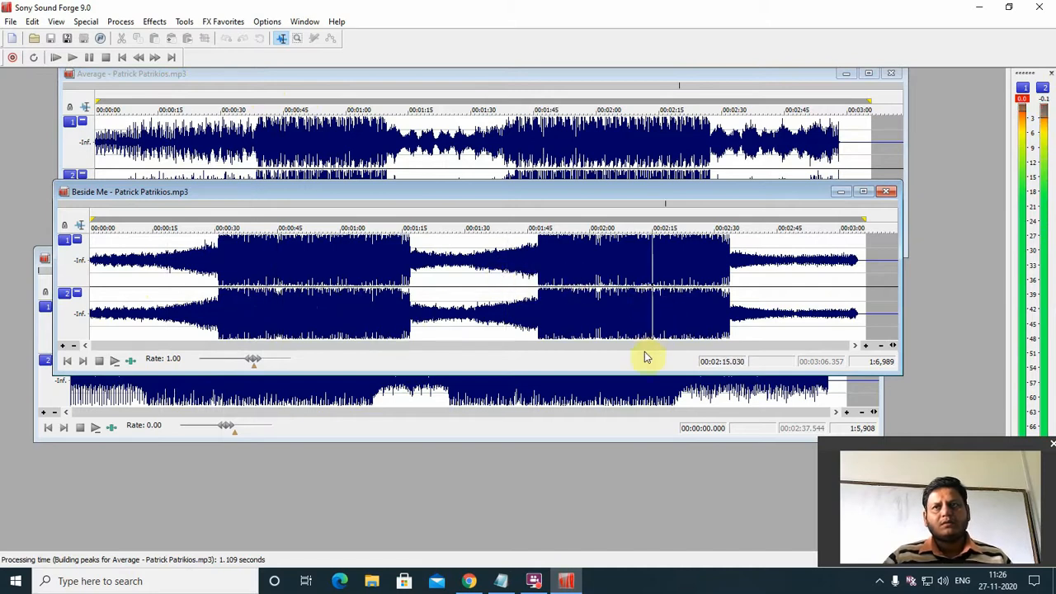
Play the Cover song, listen to several of its passages, and stop the playback
{"action": "left_click", "coordinate": [495, 396]}
{"action": "left_click", "coordinate": [155, 332]}
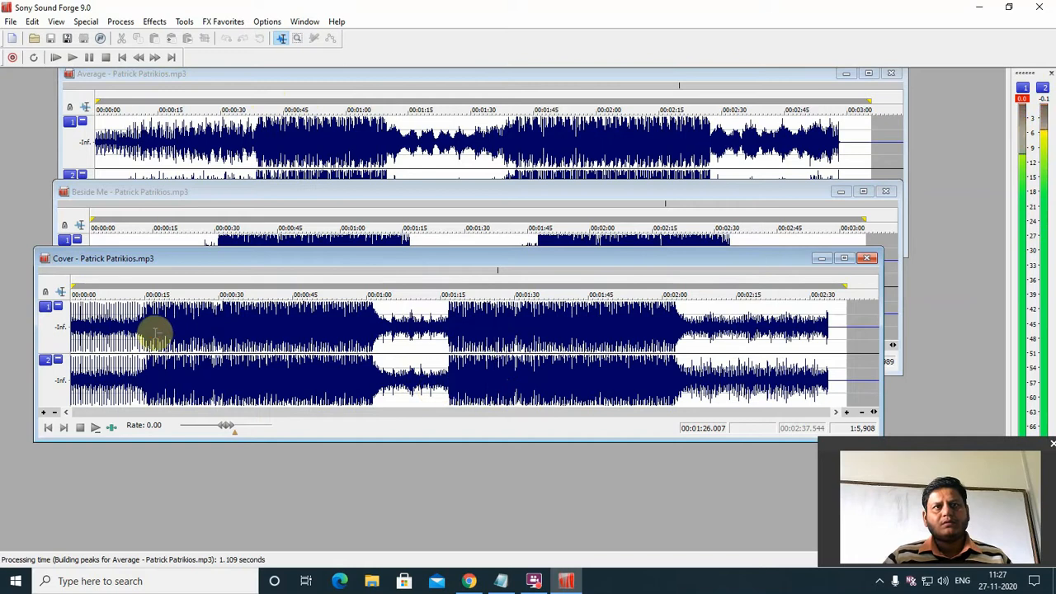
{"action": "key", "text": "space"}
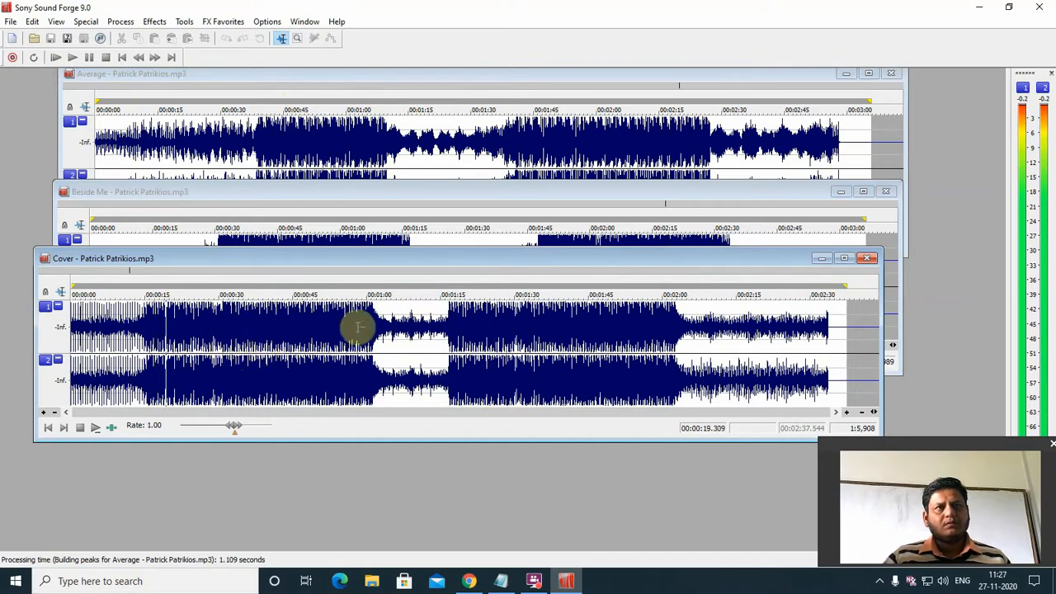
{"action": "left_click", "coordinate": [341, 354]}
{"action": "left_click", "coordinate": [517, 350]}
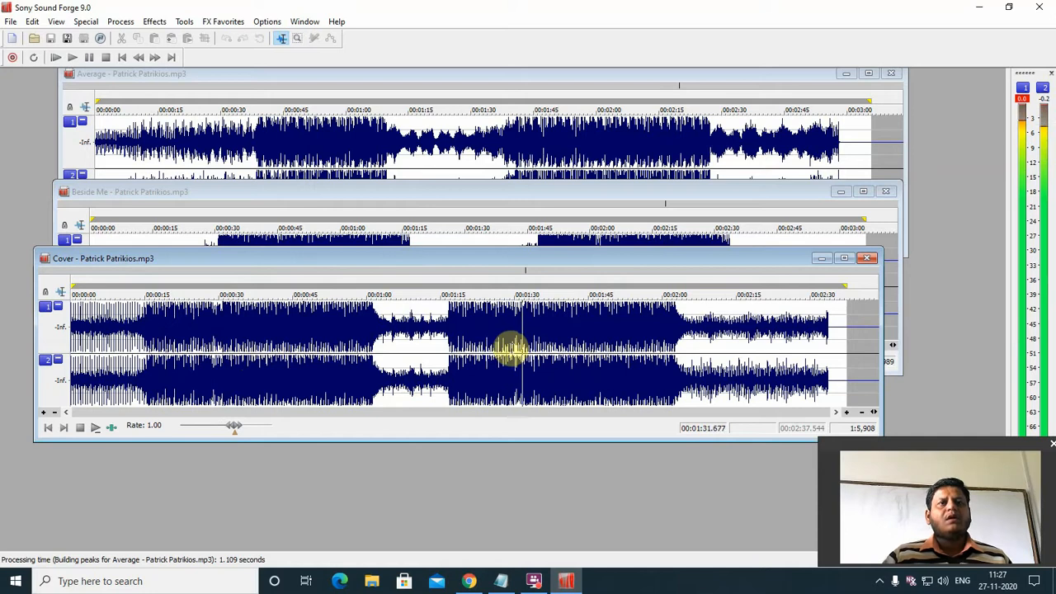
{"action": "key", "text": "space"}
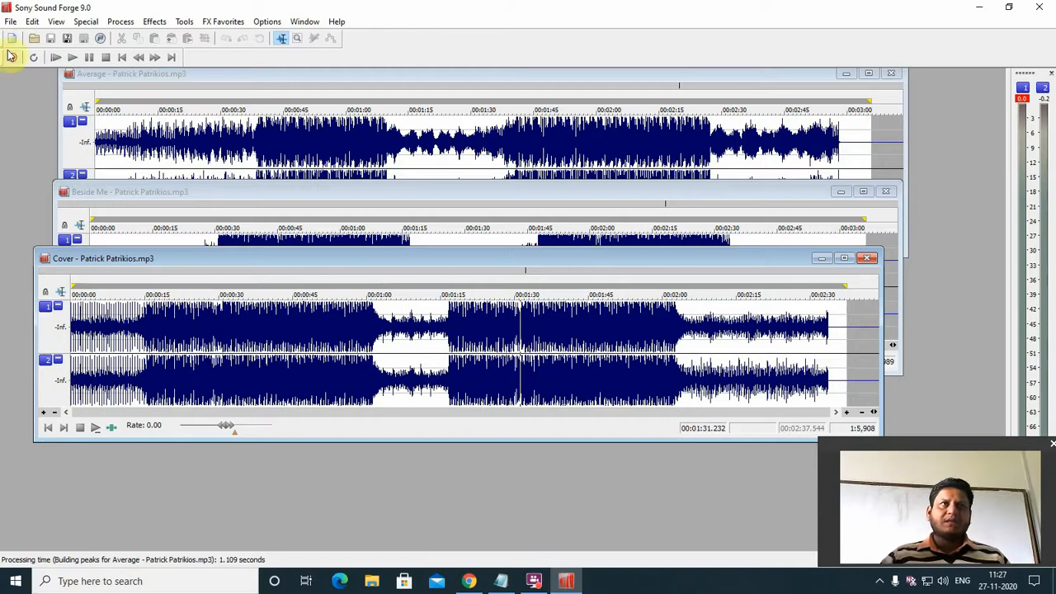
Create a new sound window with a 44,100 Hz sample rate, 16 bit depth and 2 (Stereo) channels, and place it below the song windows
{"action": "left_click", "coordinate": [11, 23]}
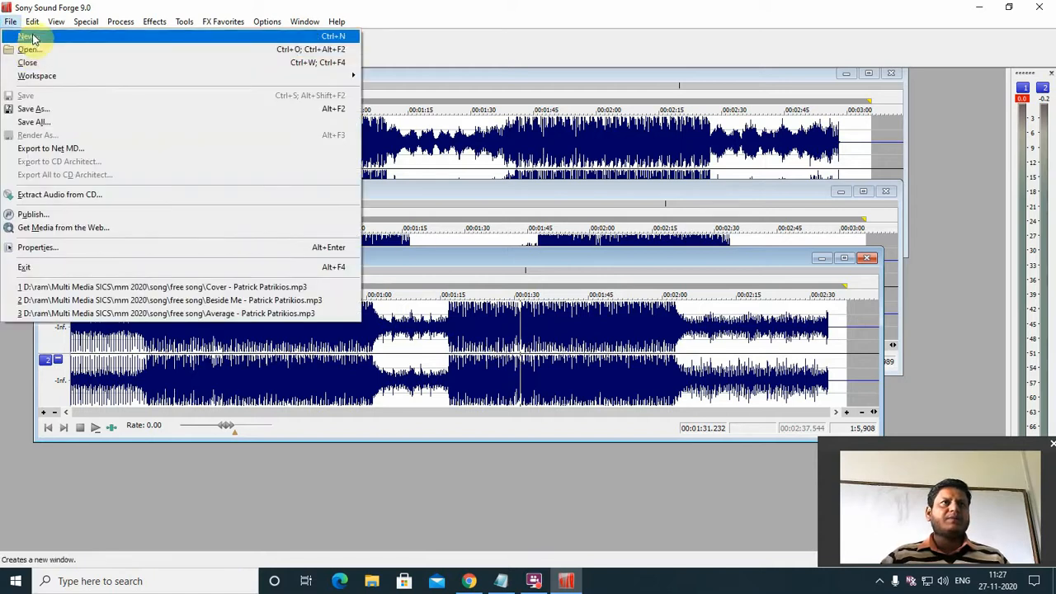
{"action": "left_click", "coordinate": [26, 38]}
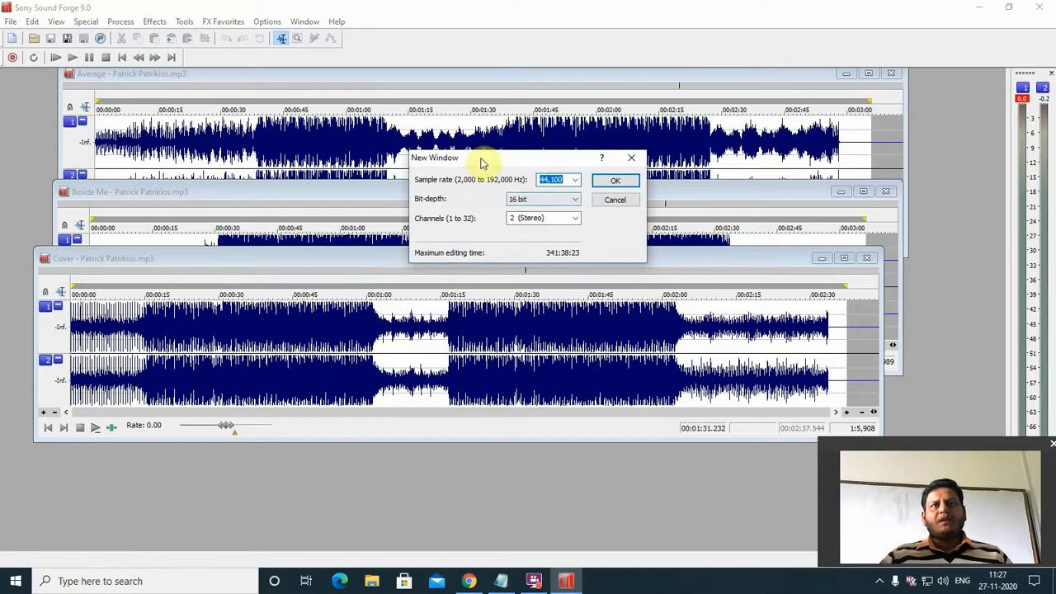
{"action": "left_click_drag", "start_coordinate": [485, 157], "coordinate": [452, 113]}
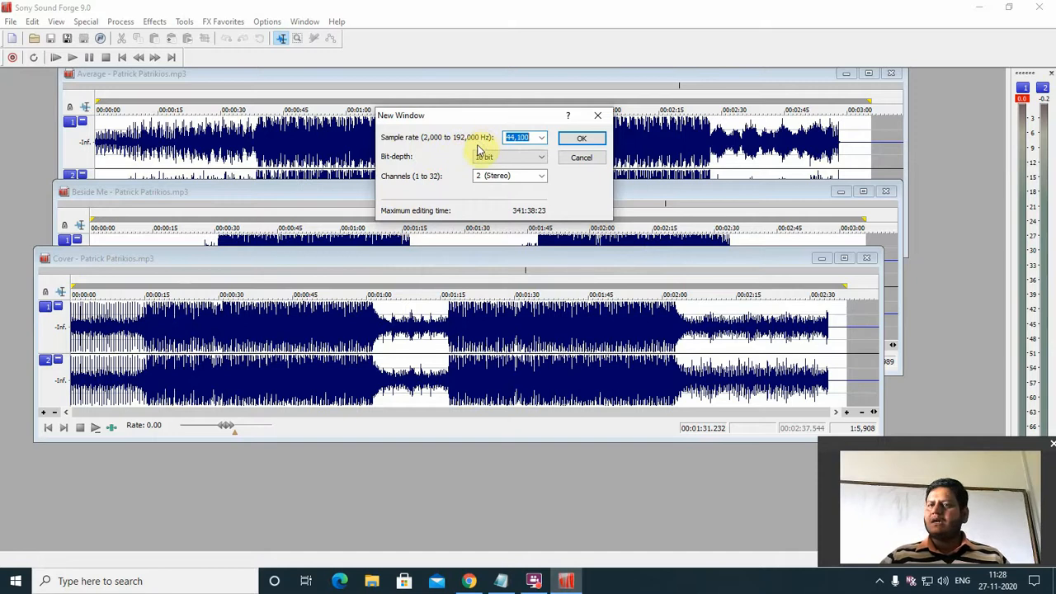
{"action": "left_click", "coordinate": [543, 138]}
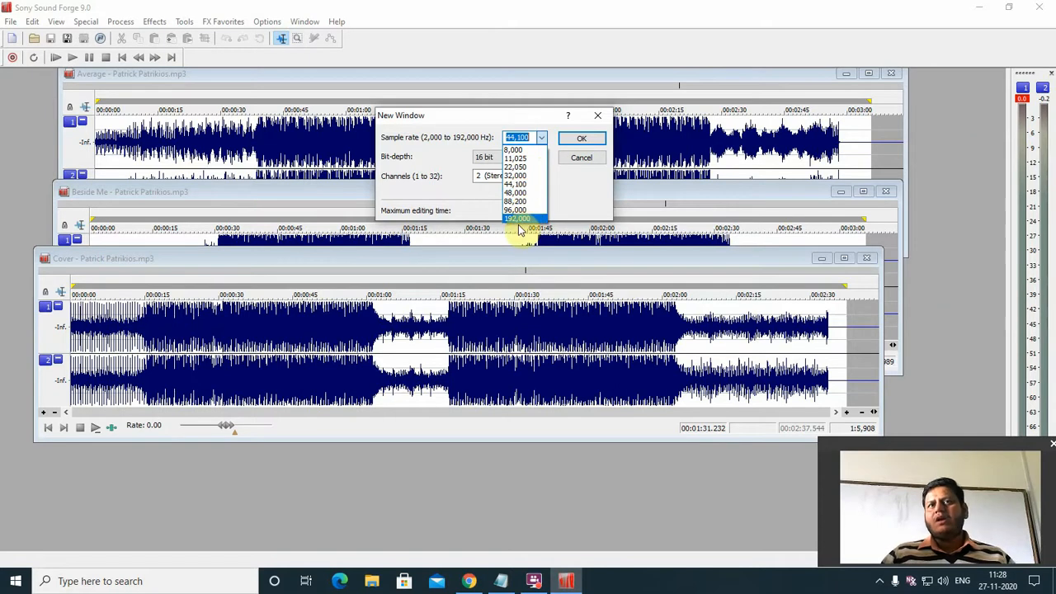
{"action": "left_click", "coordinate": [525, 187]}
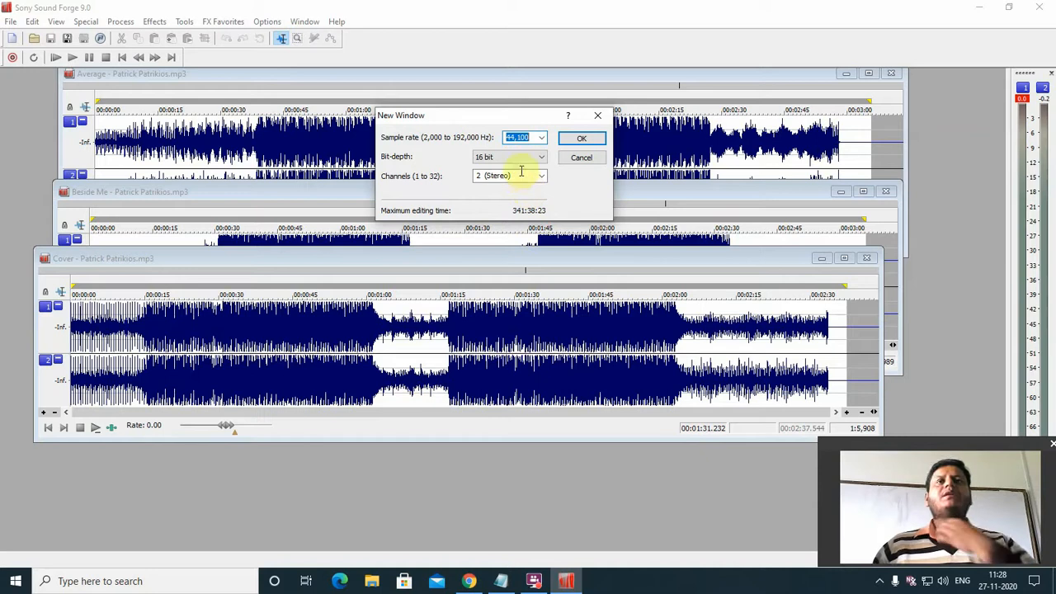
{"action": "left_click", "coordinate": [522, 160]}
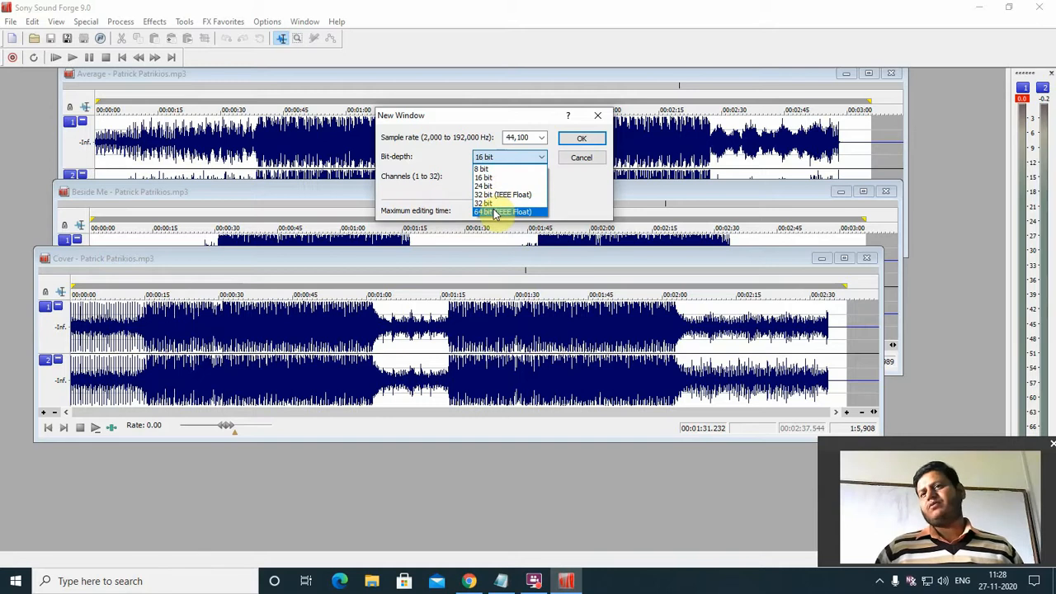
{"action": "left_click", "coordinate": [497, 178]}
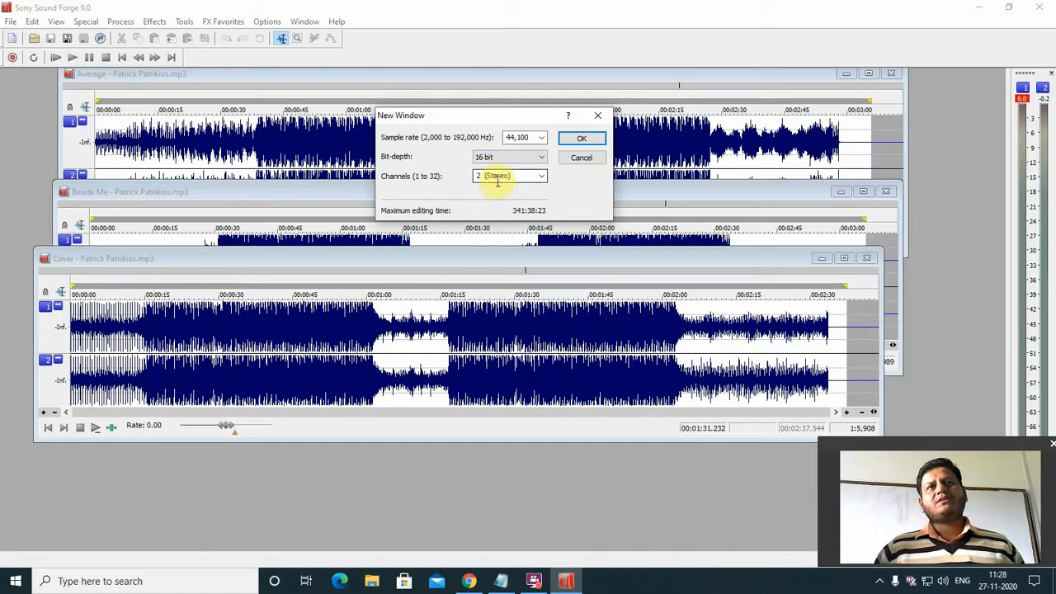
{"action": "left_click", "coordinate": [542, 178]}
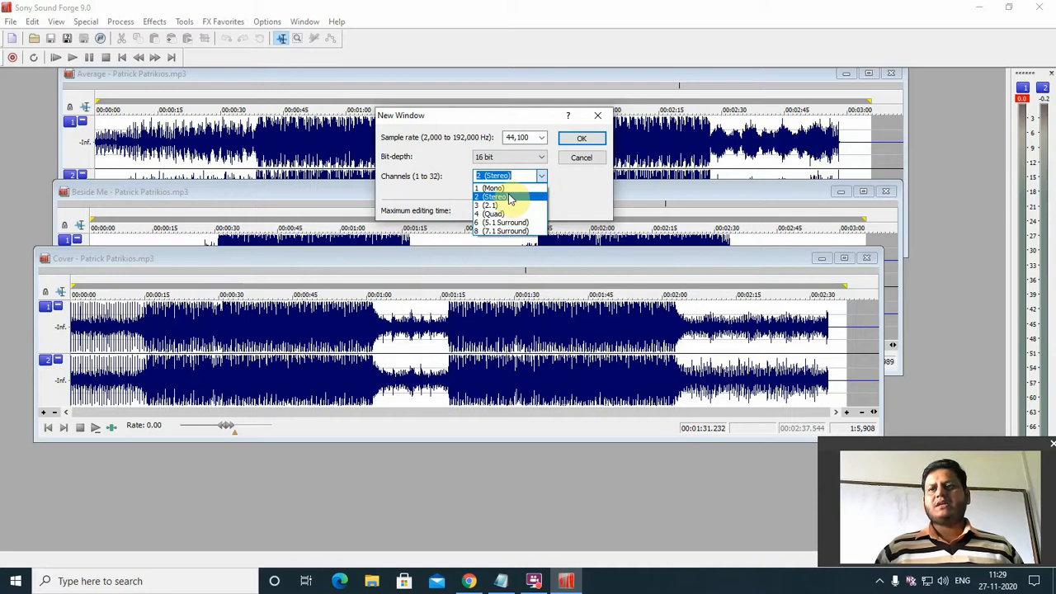
{"action": "left_click", "coordinate": [505, 198]}
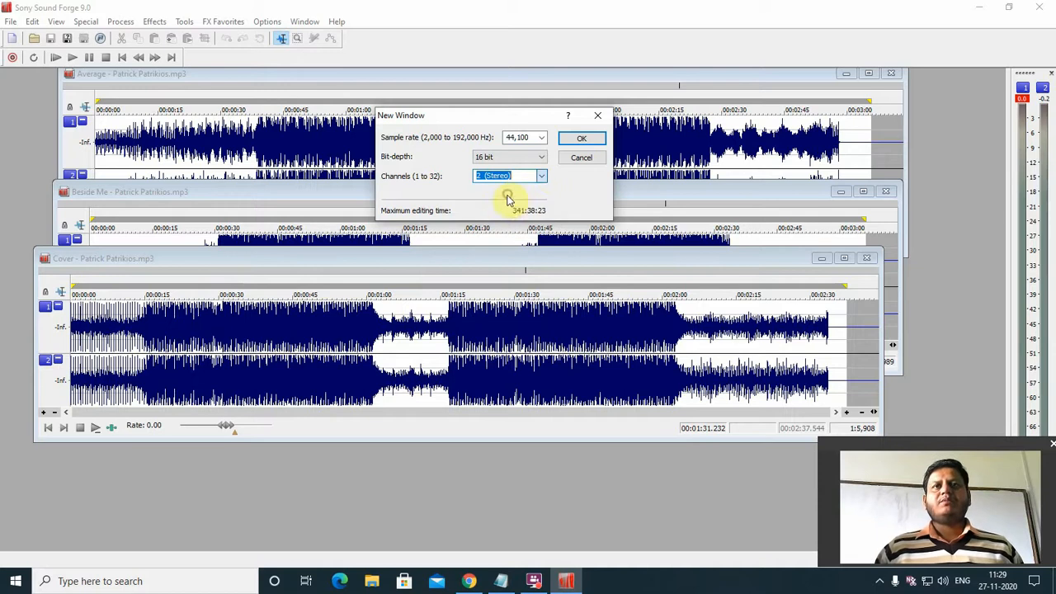
{"action": "left_click", "coordinate": [582, 139]}
{"action": "left_click_drag", "start_coordinate": [538, 159], "coordinate": [501, 348]}
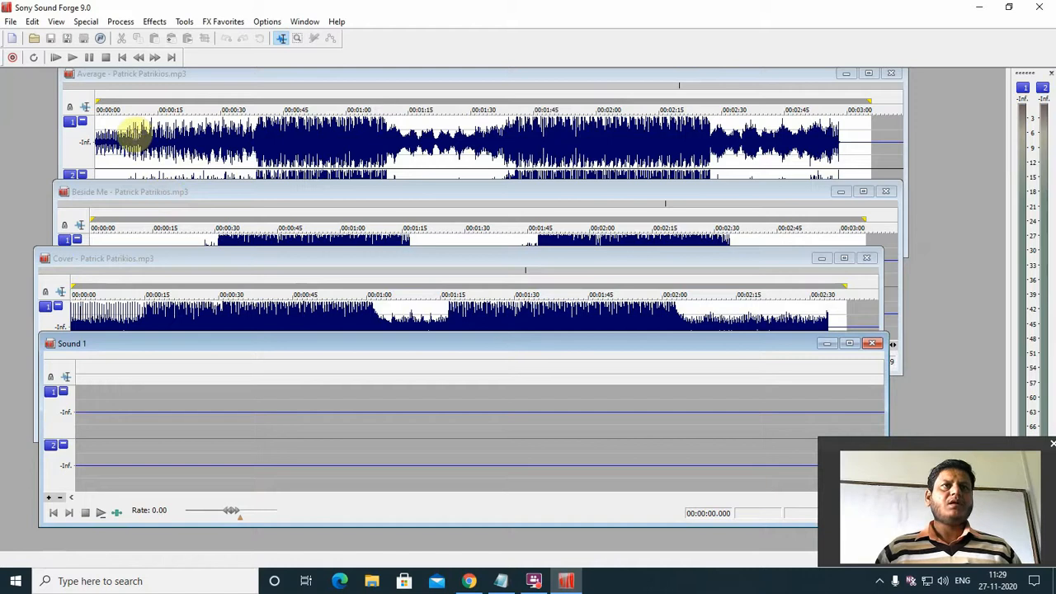
Copy the Average song's passage from about 00:00:33 to 00:01:10 and paste it into the empty Sound 1 window
{"action": "left_click", "coordinate": [213, 132]}
{"action": "left_click_drag", "start_coordinate": [236, 124], "coordinate": [388, 198]}
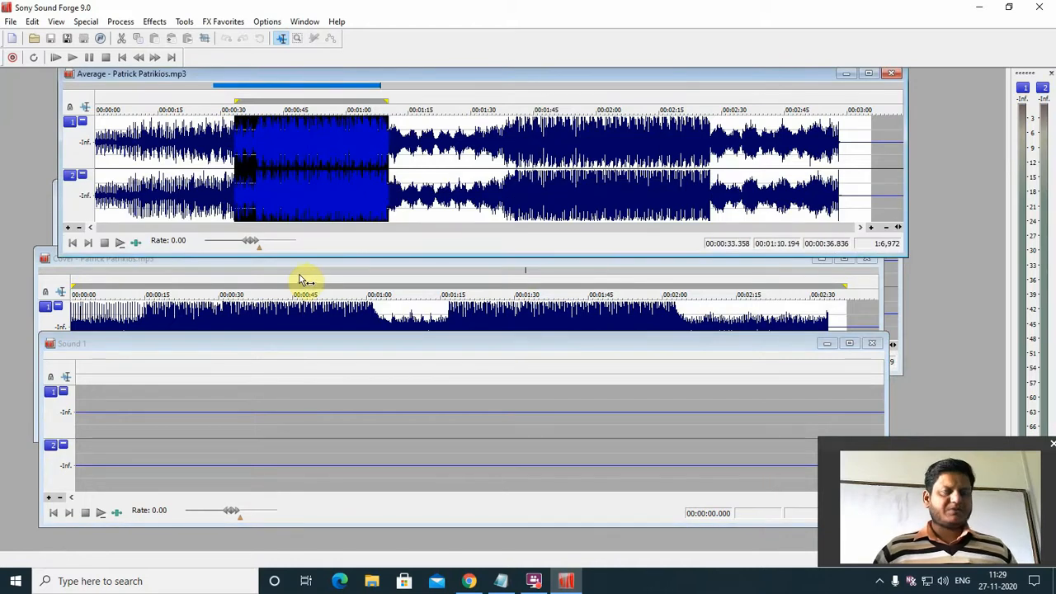
{"action": "left_click", "coordinate": [151, 407]}
{"action": "right_click", "coordinate": [281, 165]}
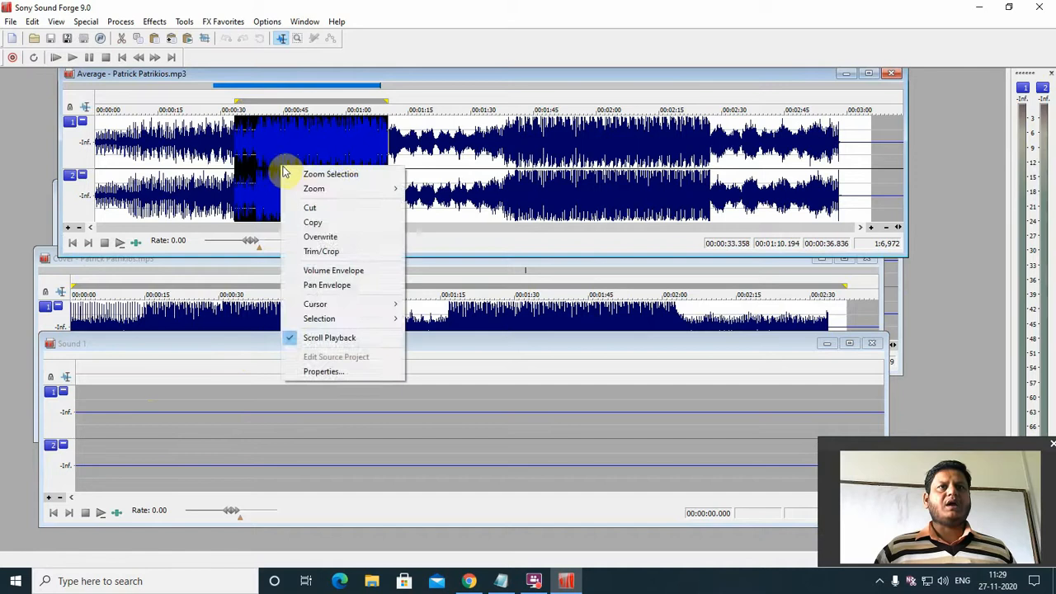
{"action": "left_click", "coordinate": [307, 219]}
{"action": "right_click", "coordinate": [145, 413]}
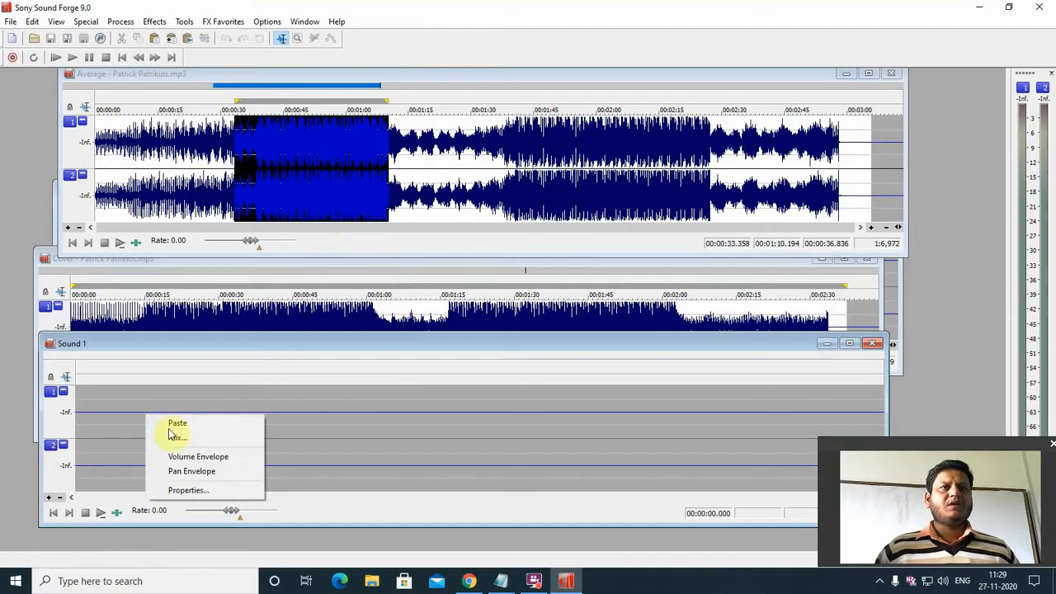
{"action": "left_click", "coordinate": [177, 423]}
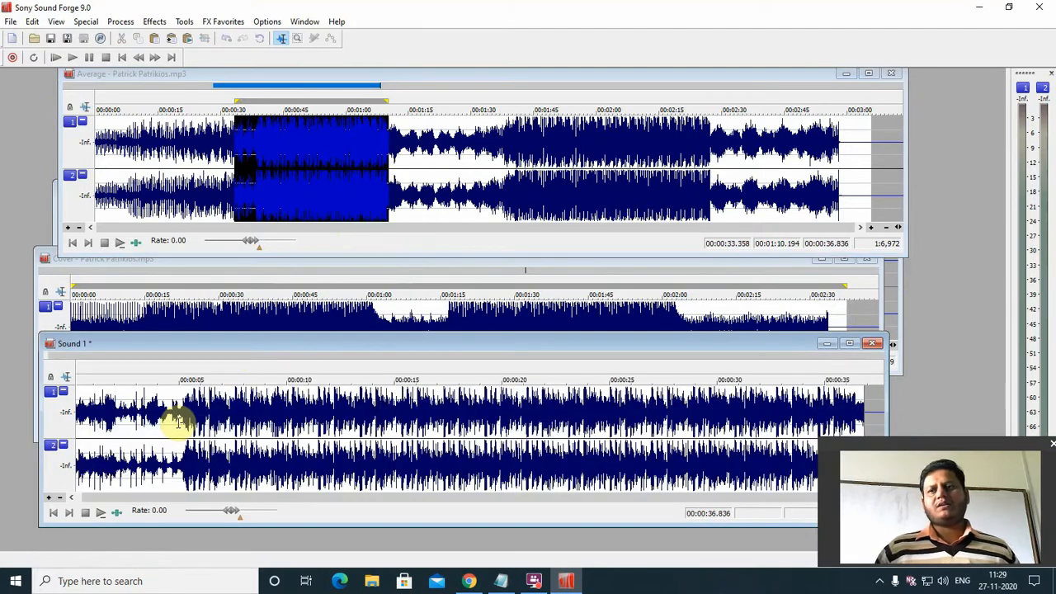
Copy the Cover song's passage from about 00:00:35 to 00:00:57 and paste it at the end of Sound 1
{"action": "left_click", "coordinate": [261, 307]}
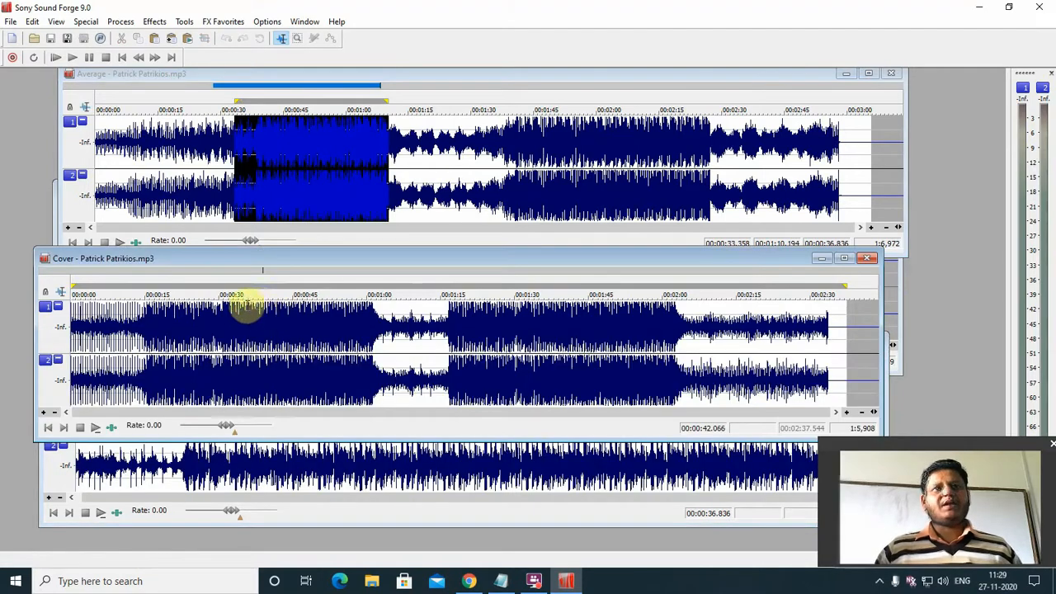
{"action": "left_click_drag", "start_coordinate": [243, 309], "coordinate": [354, 358]}
{"action": "right_click", "coordinate": [293, 337]}
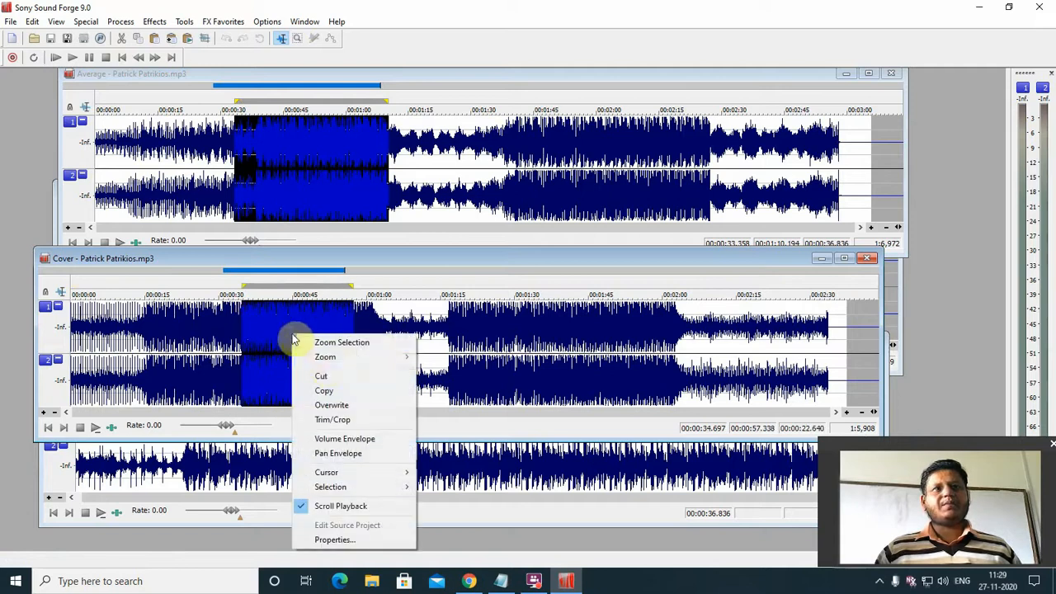
{"action": "left_click", "coordinate": [323, 390]}
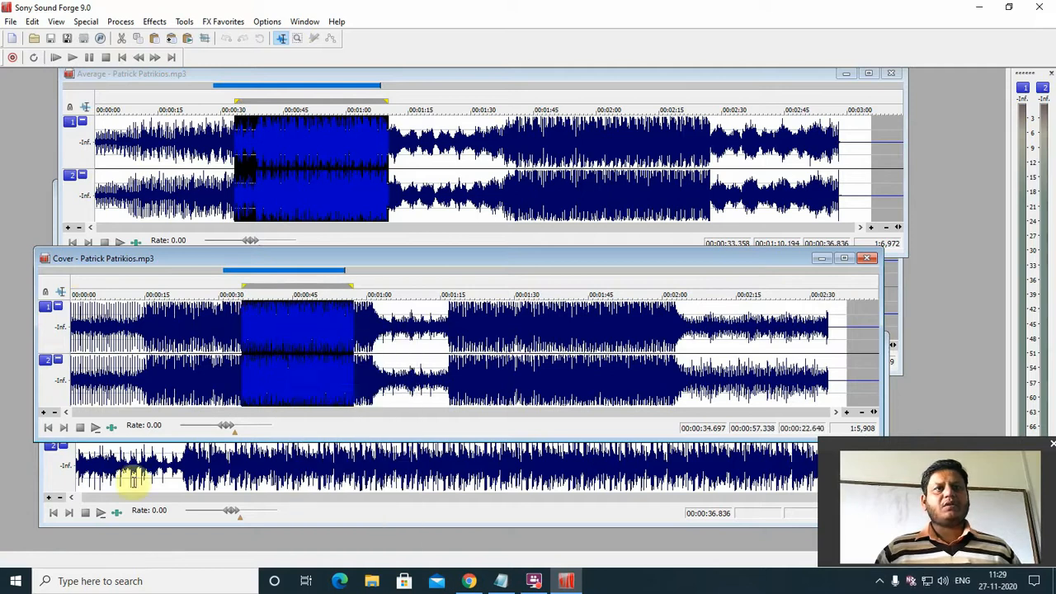
{"action": "left_click", "coordinate": [244, 502]}
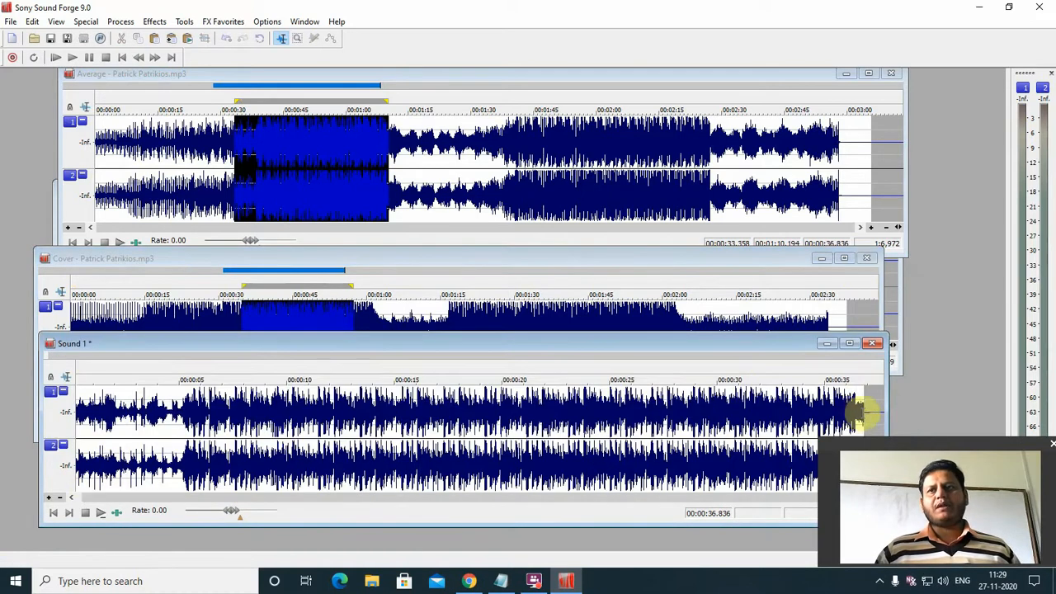
{"action": "right_click", "coordinate": [873, 408]}
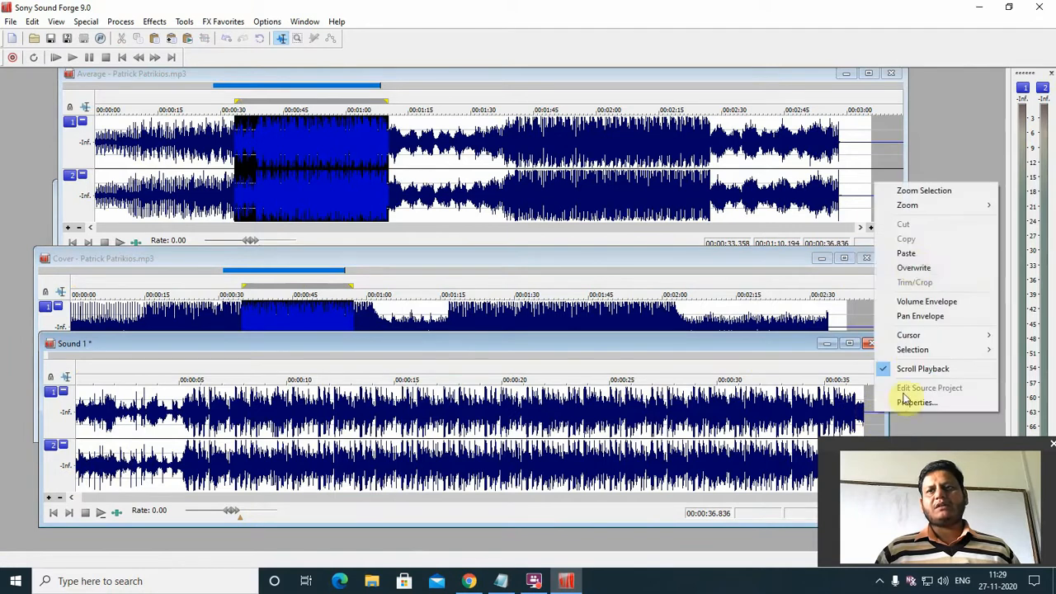
{"action": "left_click", "coordinate": [901, 253]}
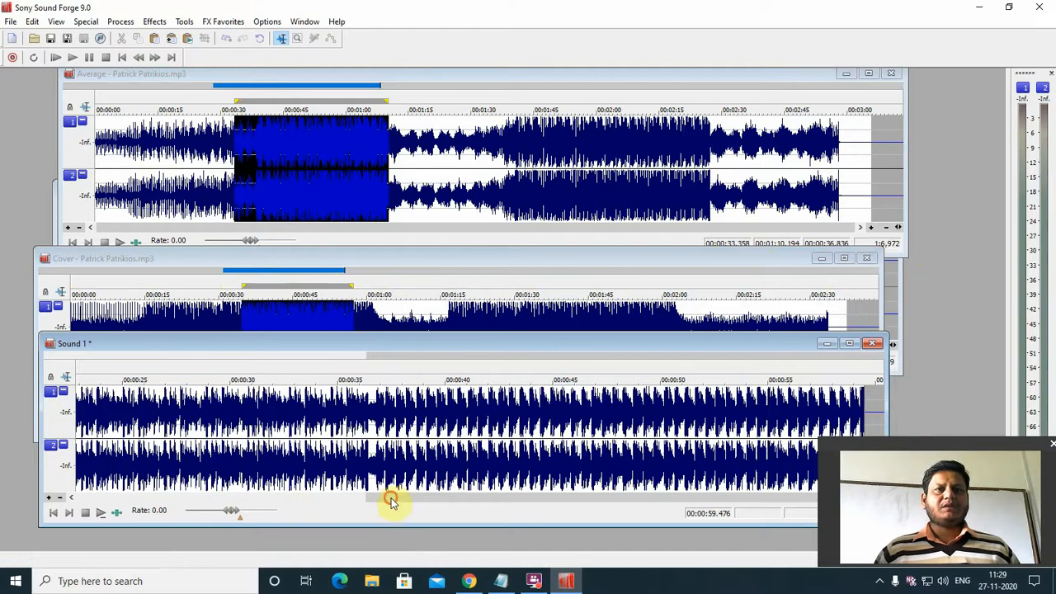
Play Sound 1 from the beginning, listen on from about 30 seconds across the joined passages, and stop the playback
{"action": "left_click_drag", "start_coordinate": [392, 501], "coordinate": [71, 491]}
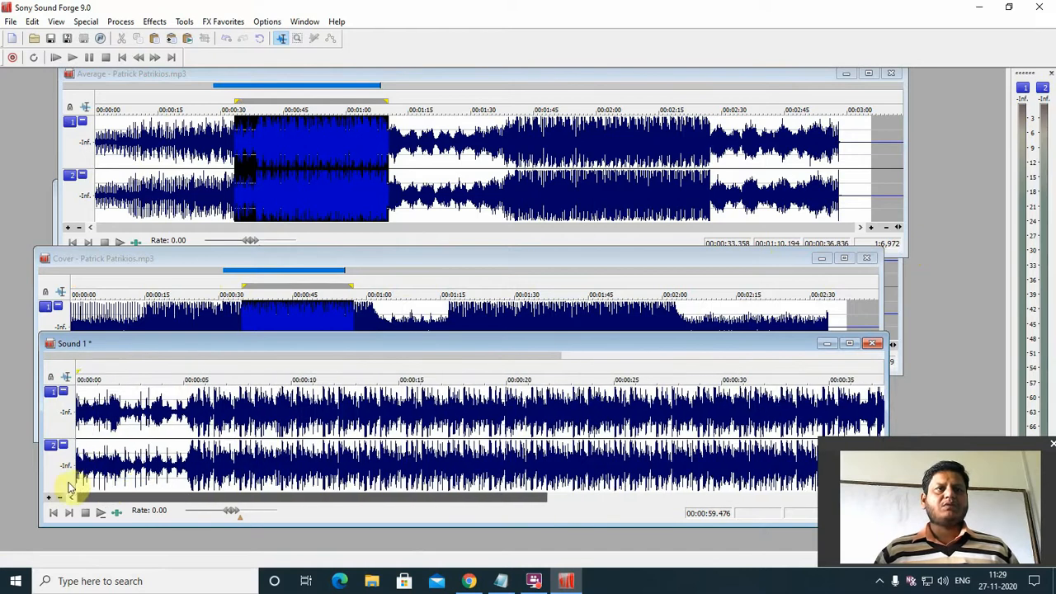
{"action": "left_click", "coordinate": [78, 405]}
{"action": "key", "text": "space"}
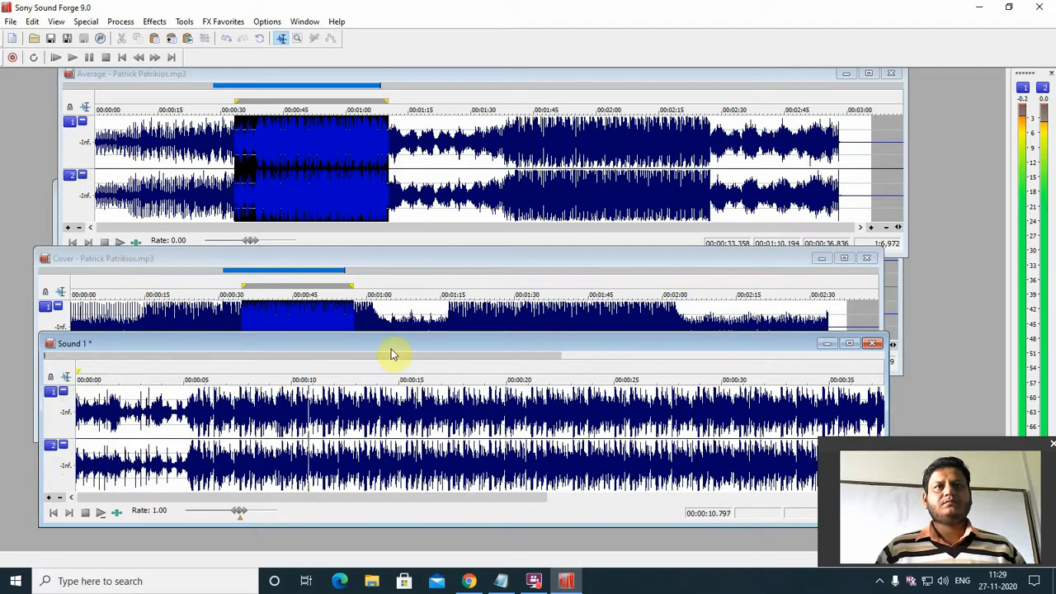
{"action": "left_click_drag", "start_coordinate": [392, 345], "coordinate": [408, 145]}
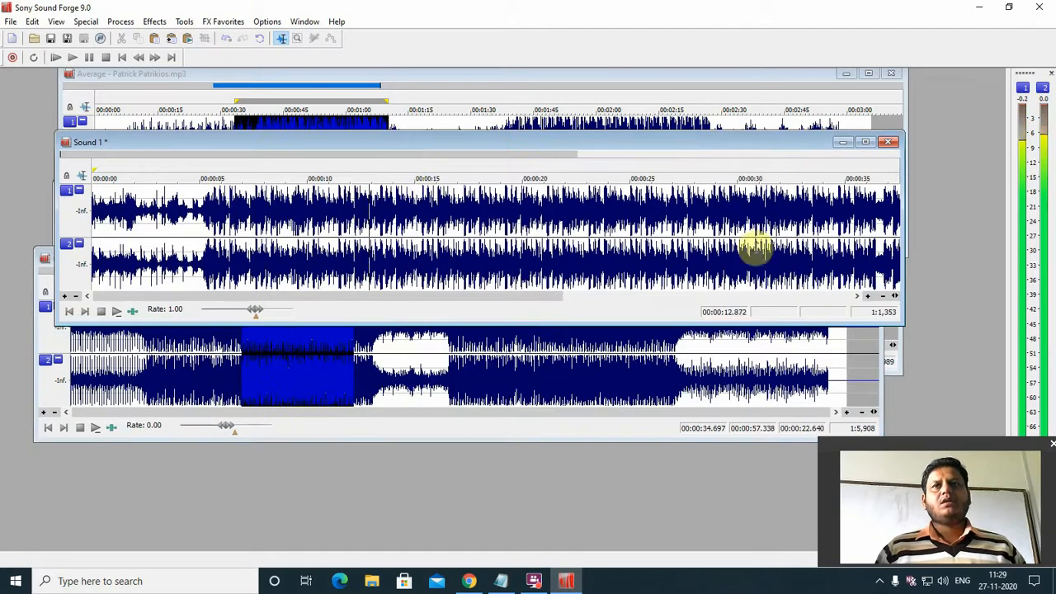
{"action": "left_click", "coordinate": [747, 221]}
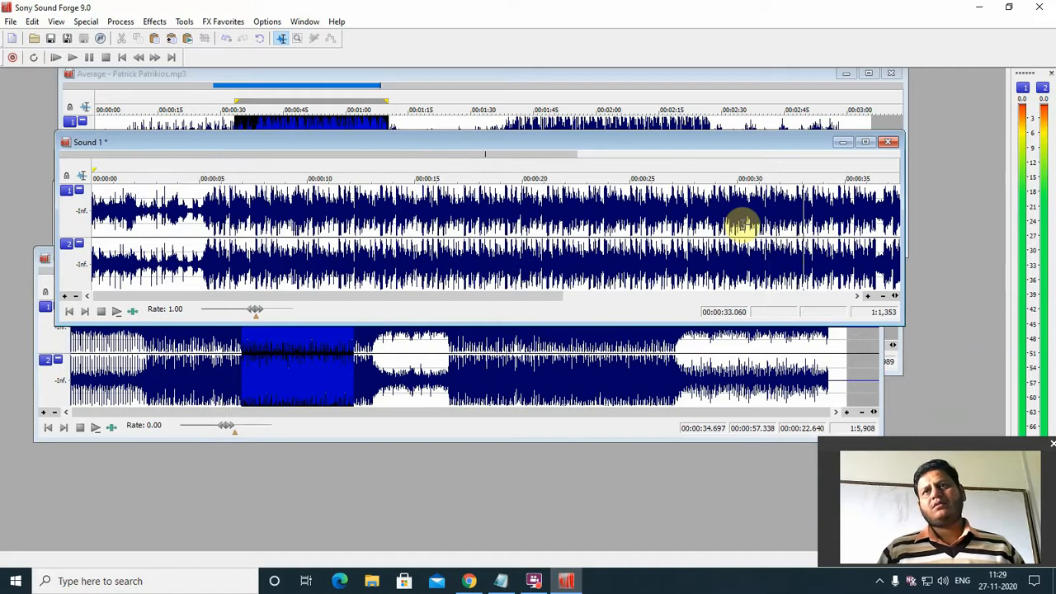
{"action": "left_click_drag", "start_coordinate": [528, 299], "coordinate": [880, 303]}
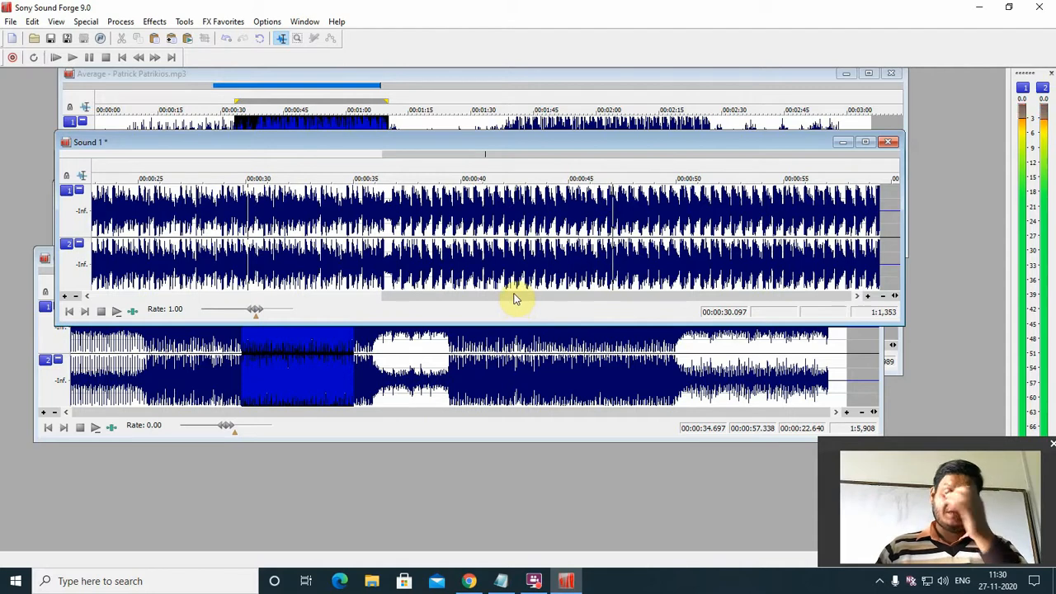
{"action": "left_click_drag", "start_coordinate": [468, 297], "coordinate": [86, 311]}
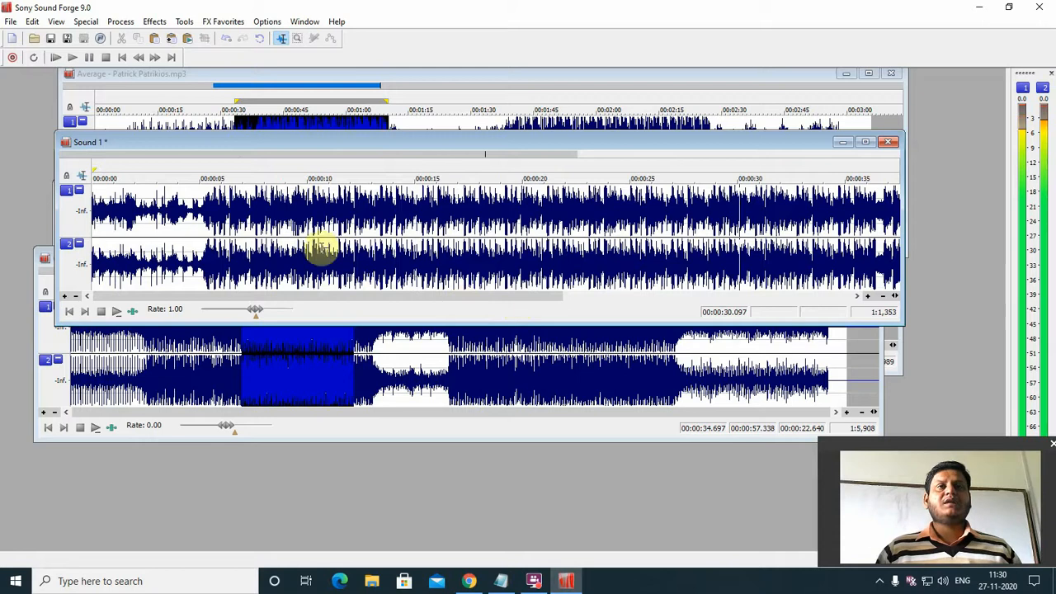
{"action": "left_click", "coordinate": [467, 383]}
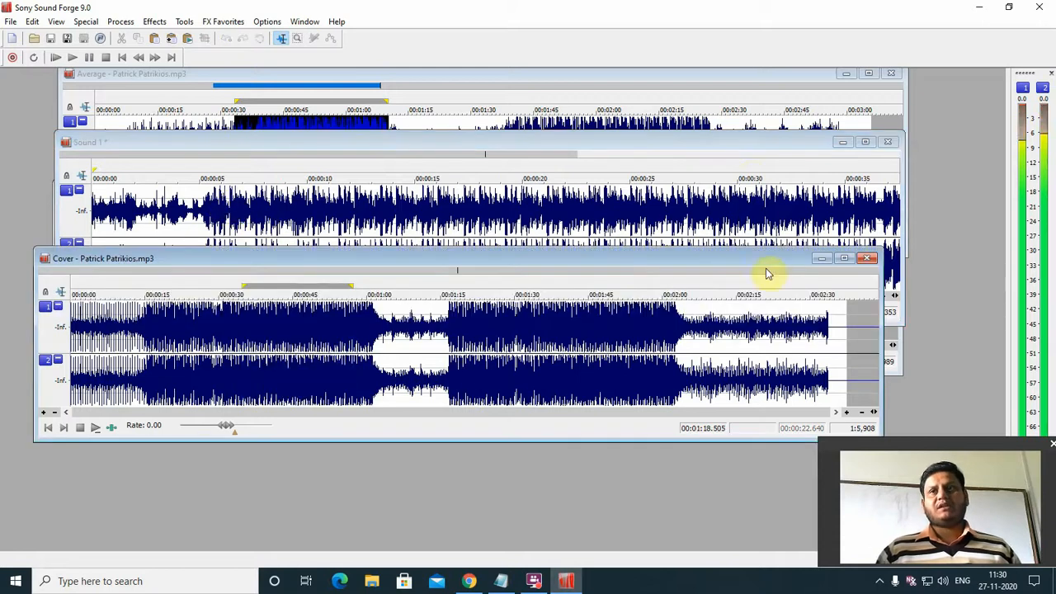
{"action": "left_click", "coordinate": [672, 152]}
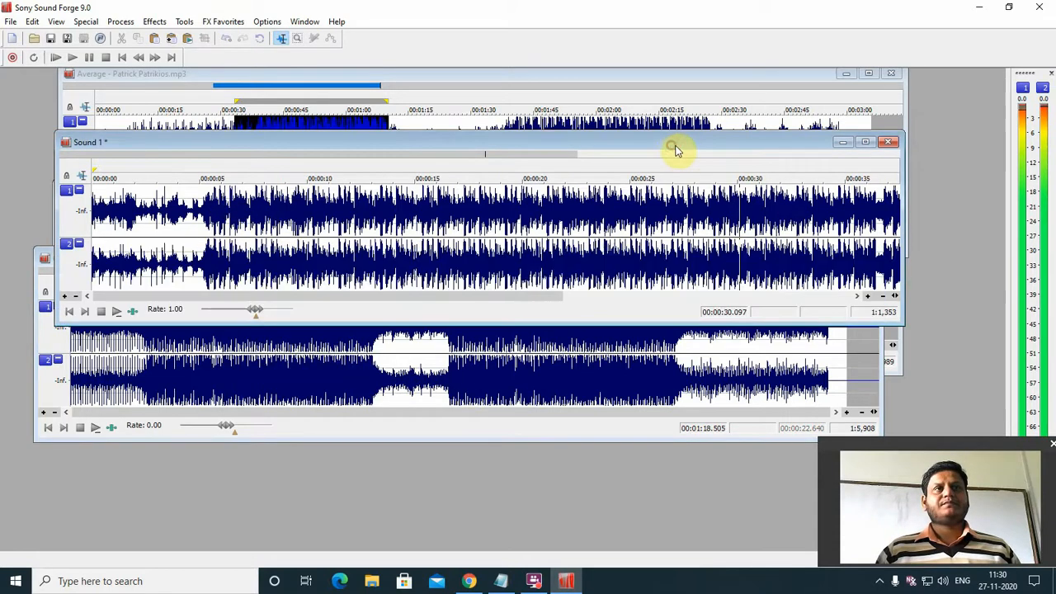
{"action": "left_click", "coordinate": [430, 85]}
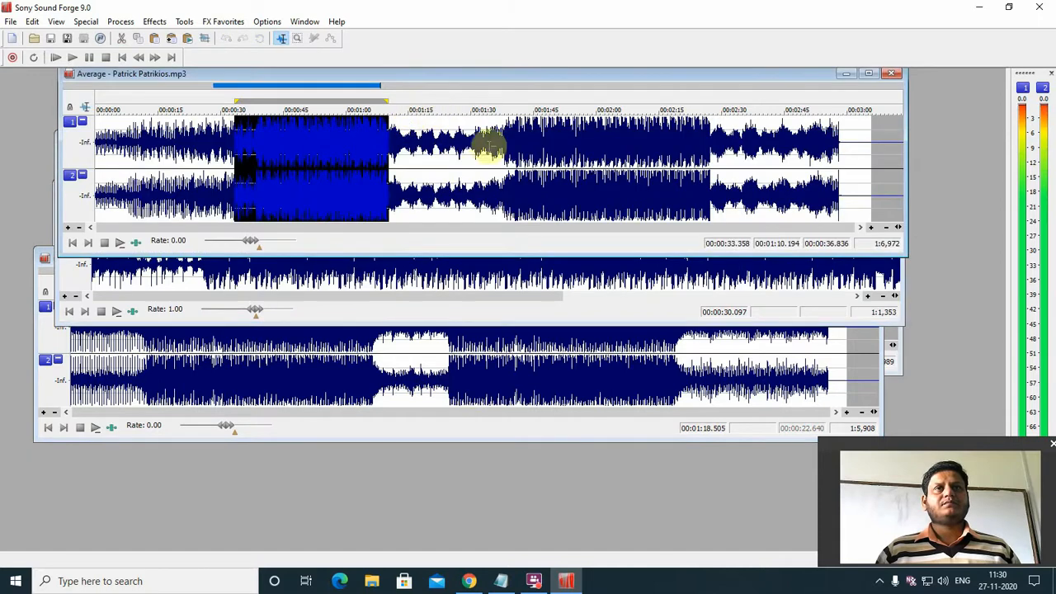
{"action": "left_click", "coordinate": [490, 143]}
{"action": "key", "text": "space"}
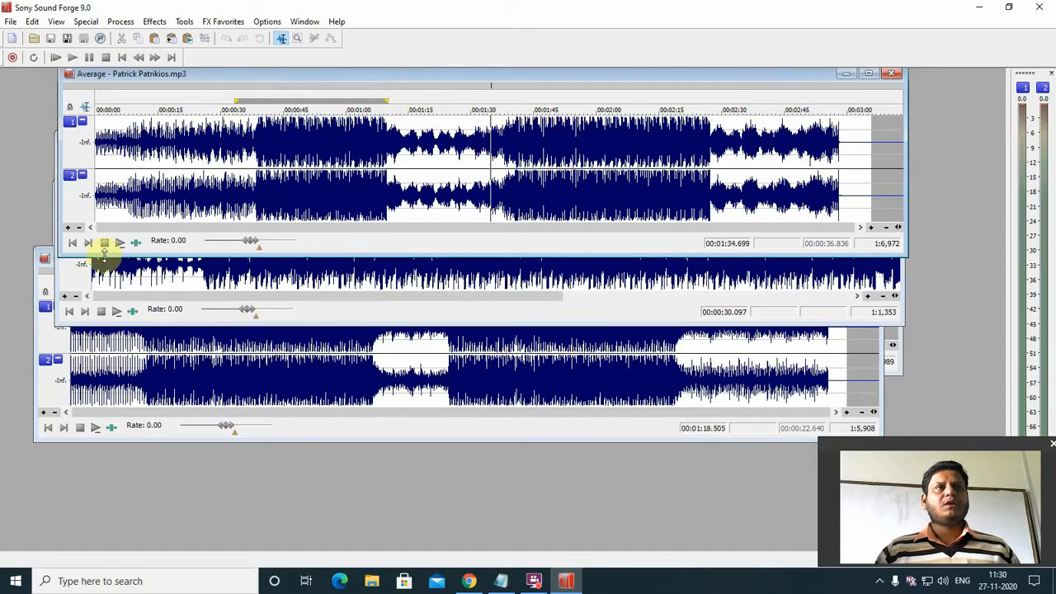
Close the Average and Cover songs and place the Beside Me window above the Sound 1 window
{"action": "left_click", "coordinate": [892, 74]}
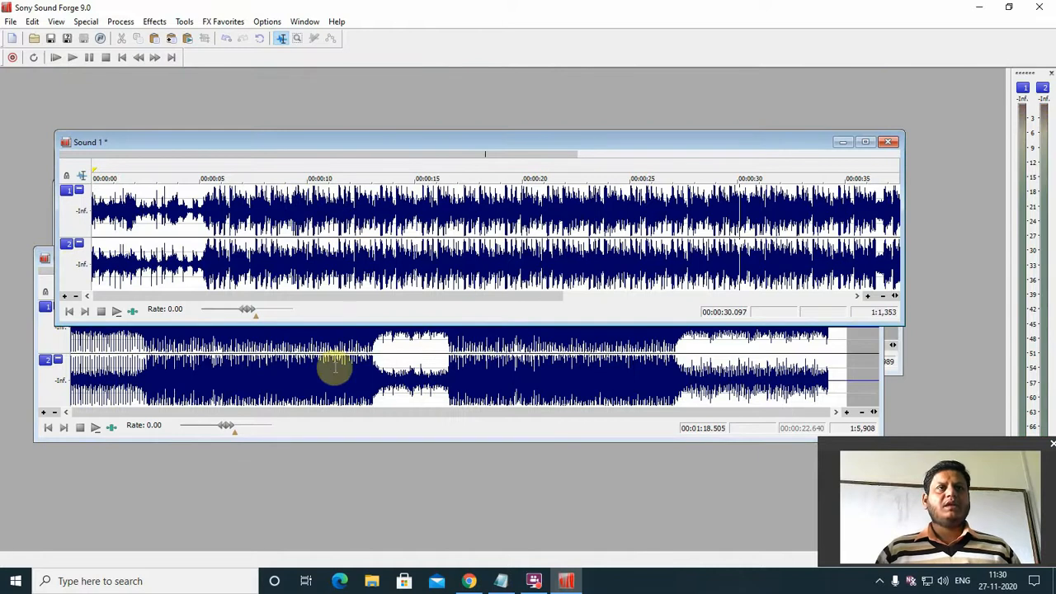
{"action": "double_click", "coordinate": [44, 260]}
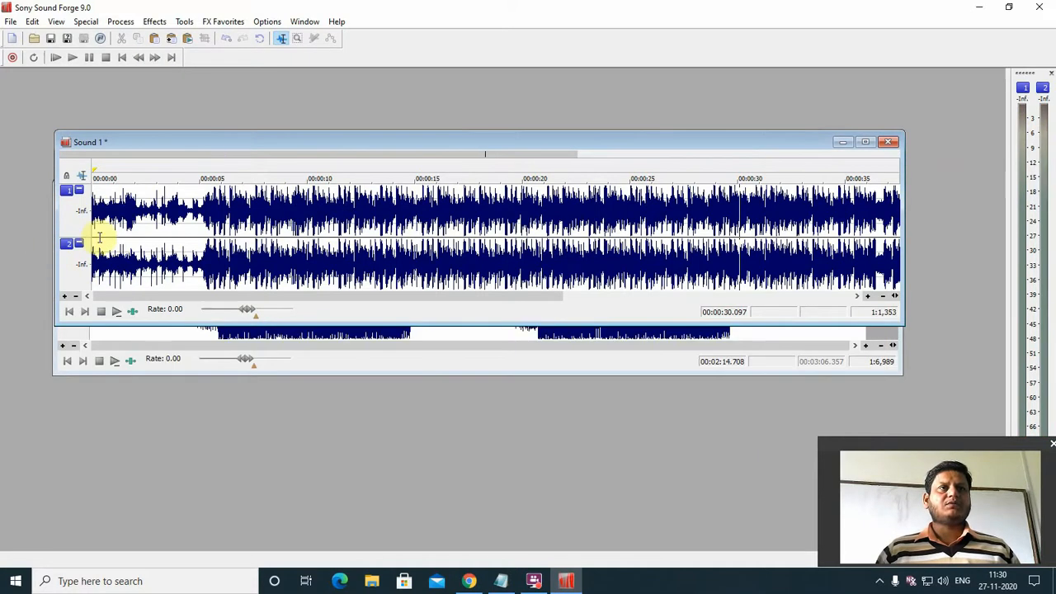
{"action": "left_click_drag", "start_coordinate": [234, 145], "coordinate": [245, 284]}
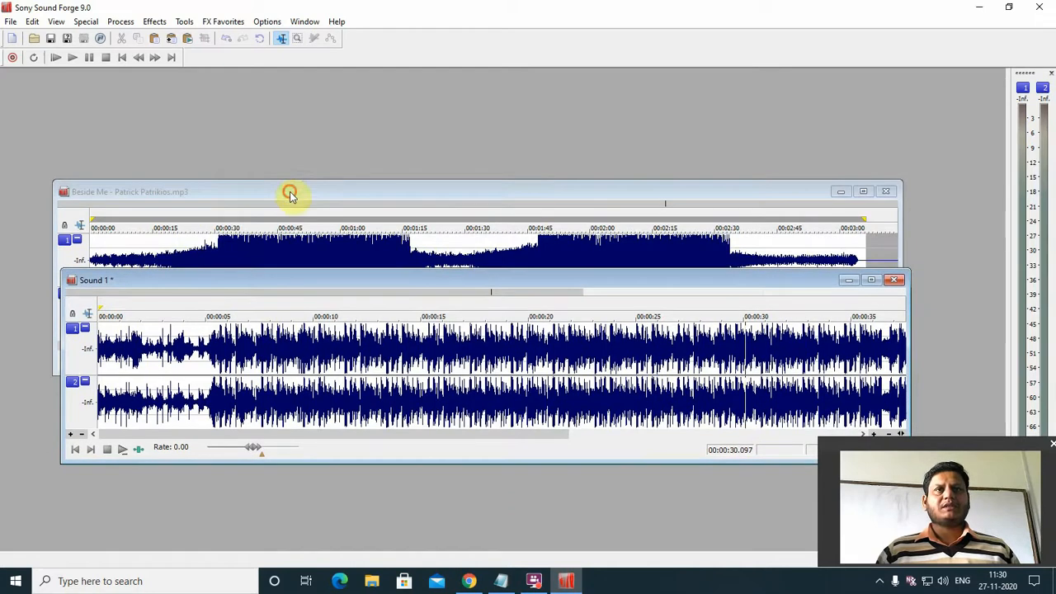
{"action": "left_click_drag", "start_coordinate": [290, 195], "coordinate": [291, 103]}
Listen to passages of the Beside Me song, including those from about 00:00:50 and 00:02:16
{"action": "left_click", "coordinate": [380, 176]}
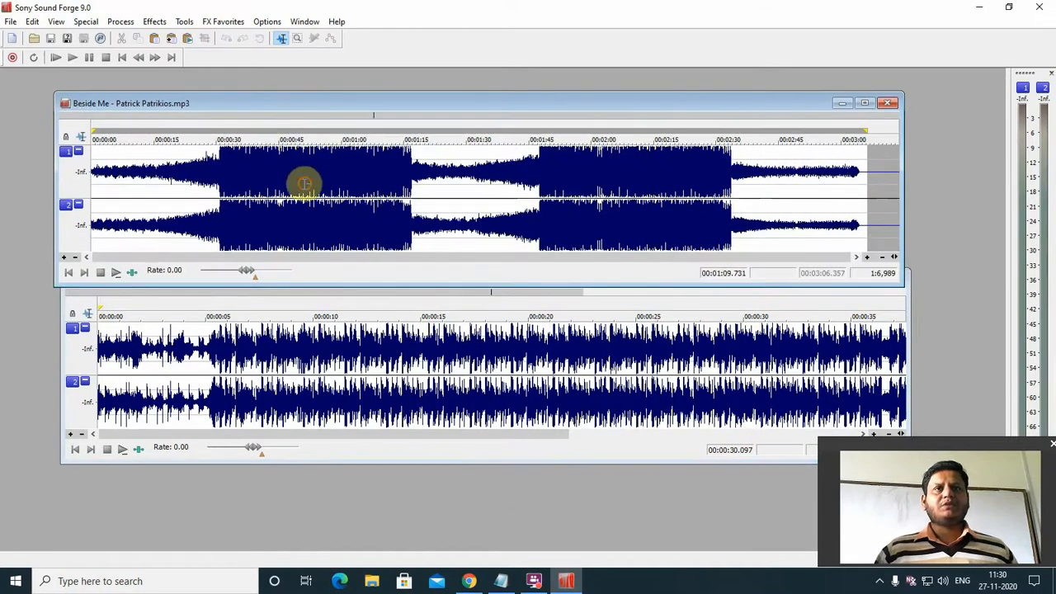
{"action": "key", "text": "space"}
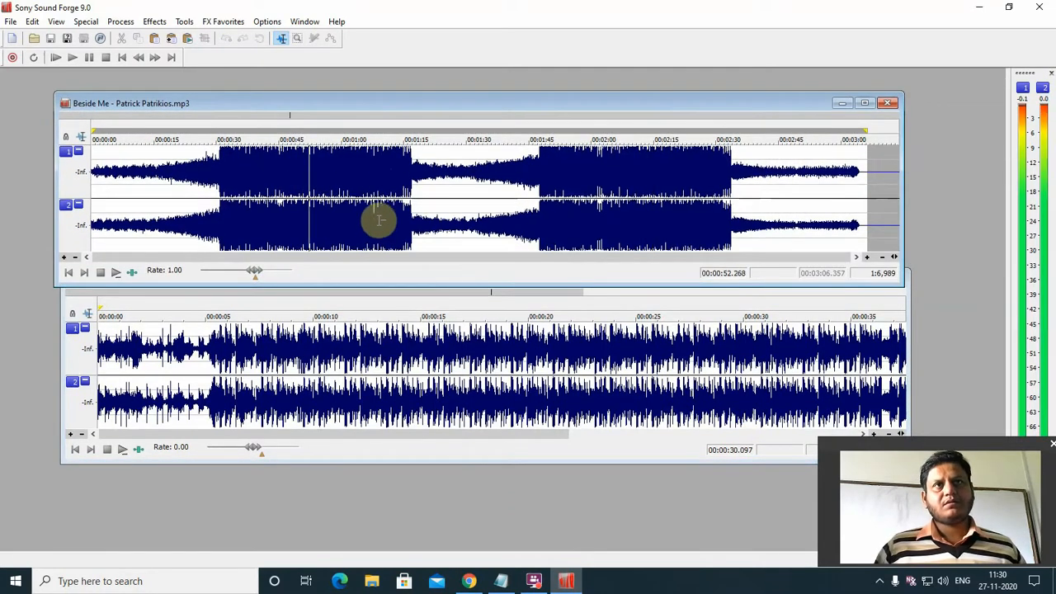
{"action": "key", "text": "space"}
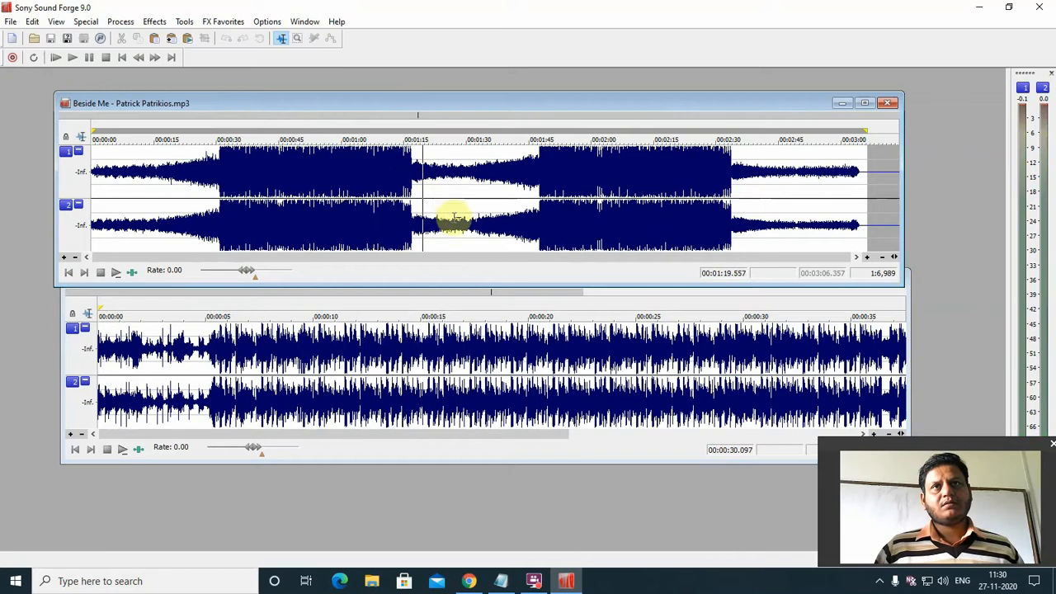
{"action": "left_click", "coordinate": [660, 182]}
{"action": "key", "text": "space"}
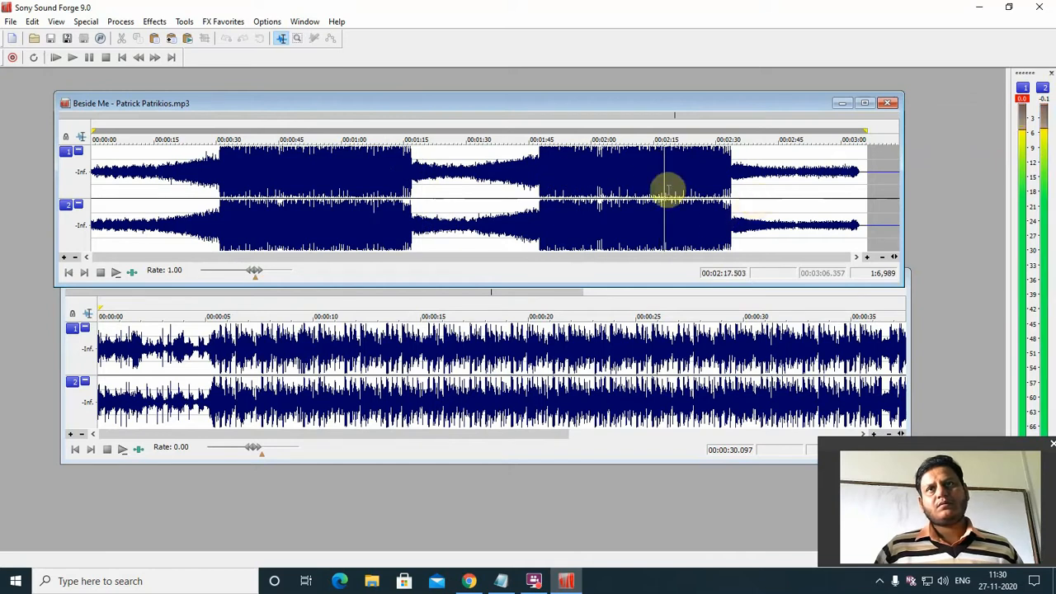
Examine the Beside Me waveform around 00:02:16 in close detail, and return to the view of the whole song
{"action": "scroll", "coordinate": [611, 186], "scroll_direction": "up", "scroll_amount": 3}
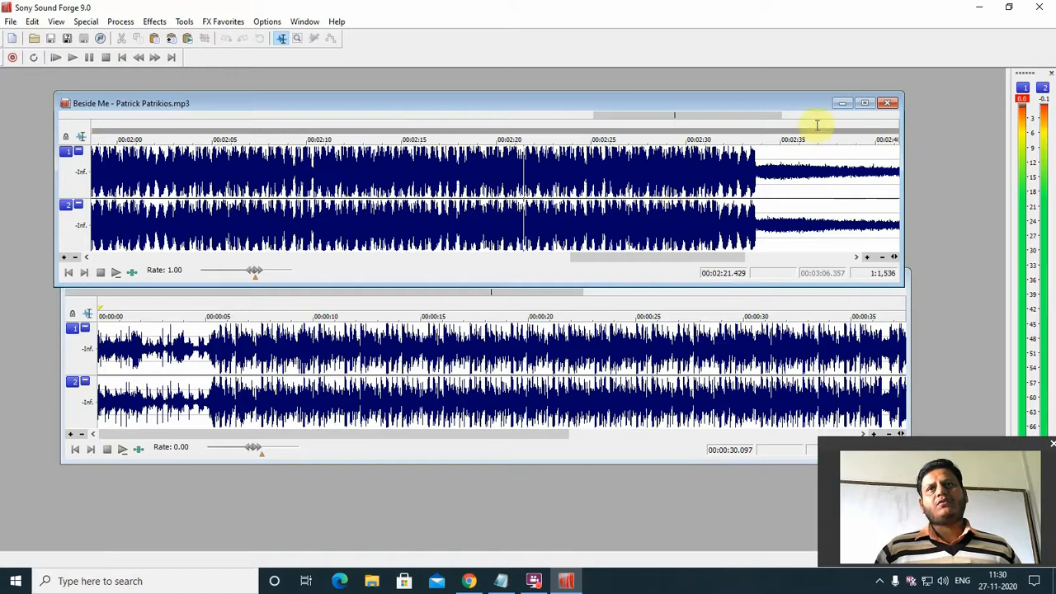
{"action": "left_click", "coordinate": [867, 258]}
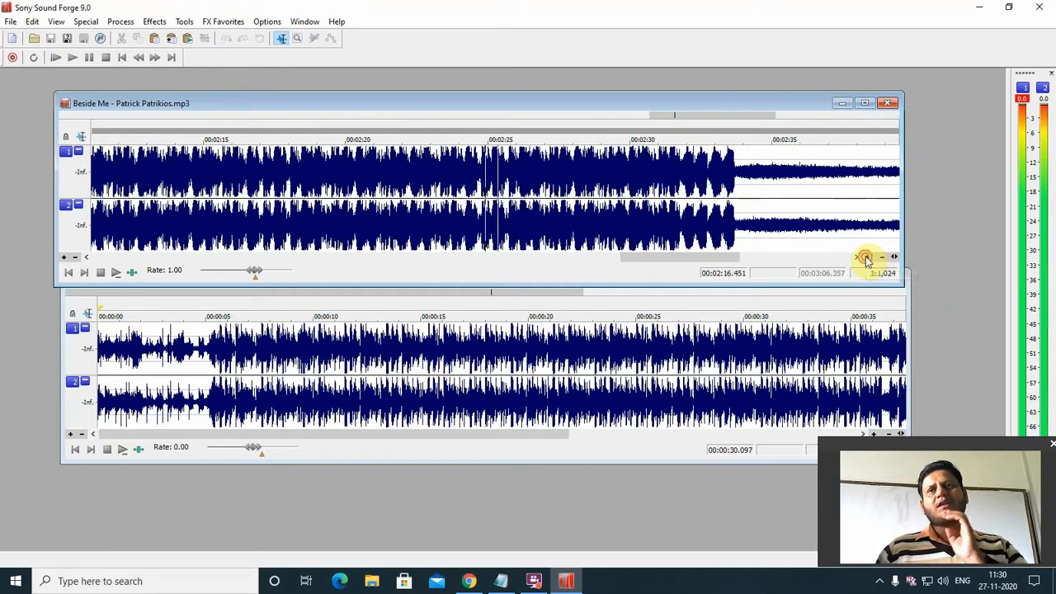
{"action": "left_click", "coordinate": [867, 259]}
{"action": "left_click", "coordinate": [869, 258]}
{"action": "left_click", "coordinate": [881, 259]}
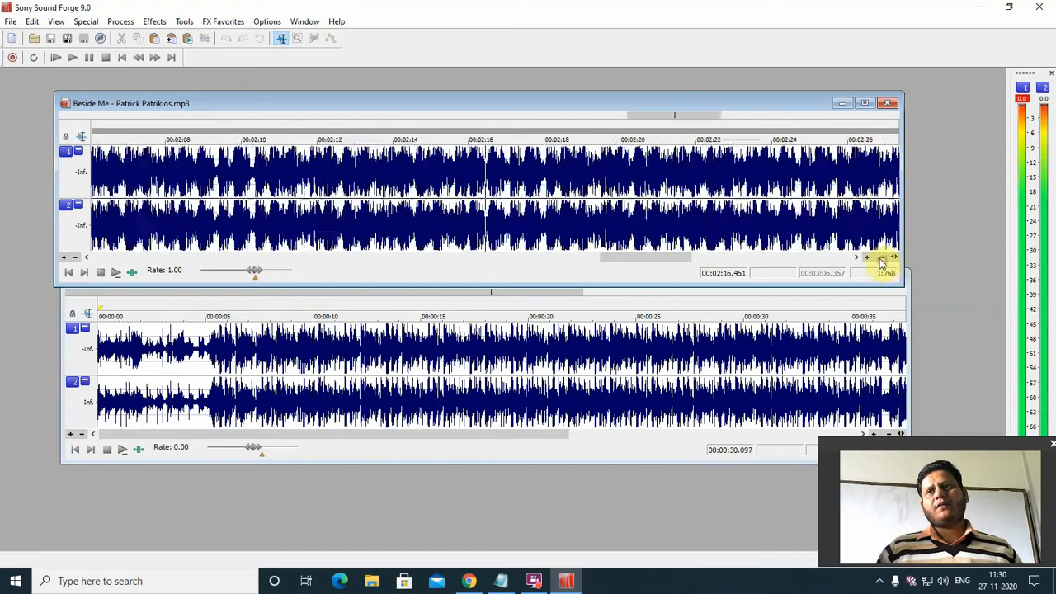
{"action": "left_click", "coordinate": [881, 260]}
{"action": "left_click", "coordinate": [880, 260]}
{"action": "left_click", "coordinate": [879, 260]}
{"action": "left_click", "coordinate": [879, 260]}
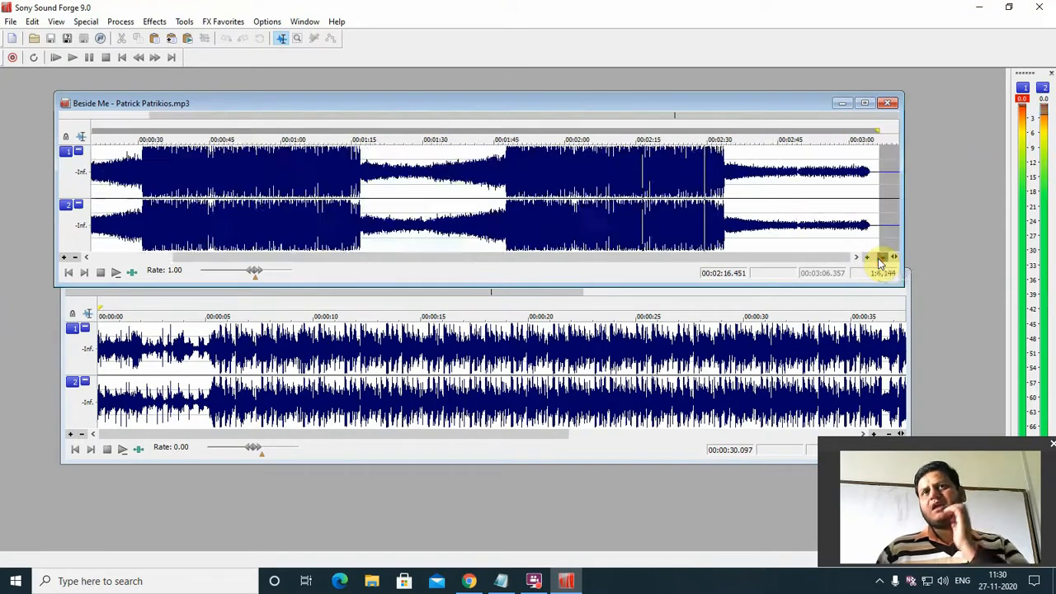
{"action": "left_click", "coordinate": [879, 260]}
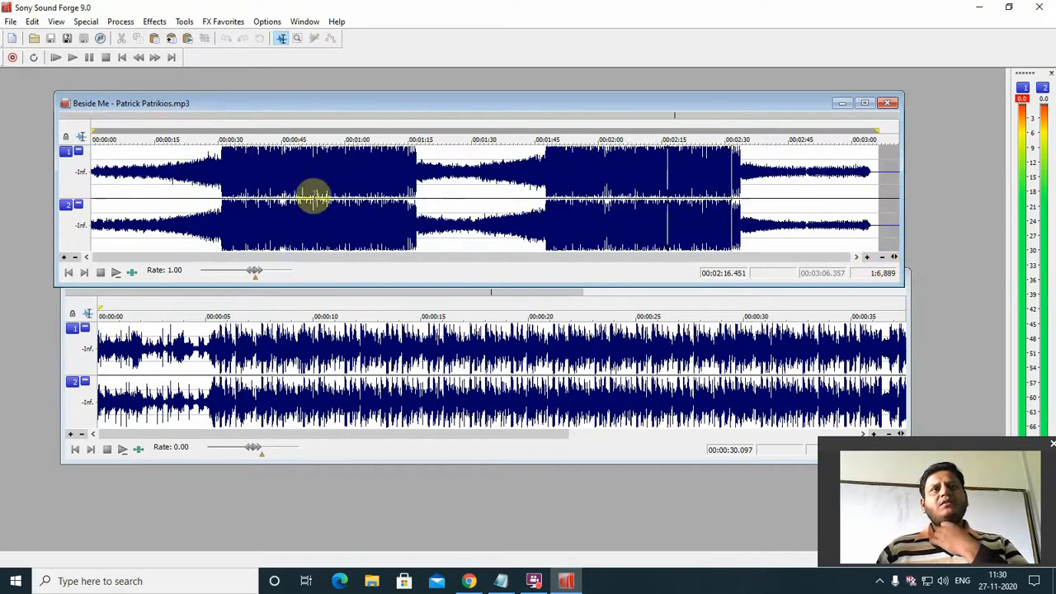
Copy Beside Me's passage from about 00:00:19 to 00:00:26 and paste it into Sound 1 at about 00:00:30
{"action": "left_click", "coordinate": [160, 170]}
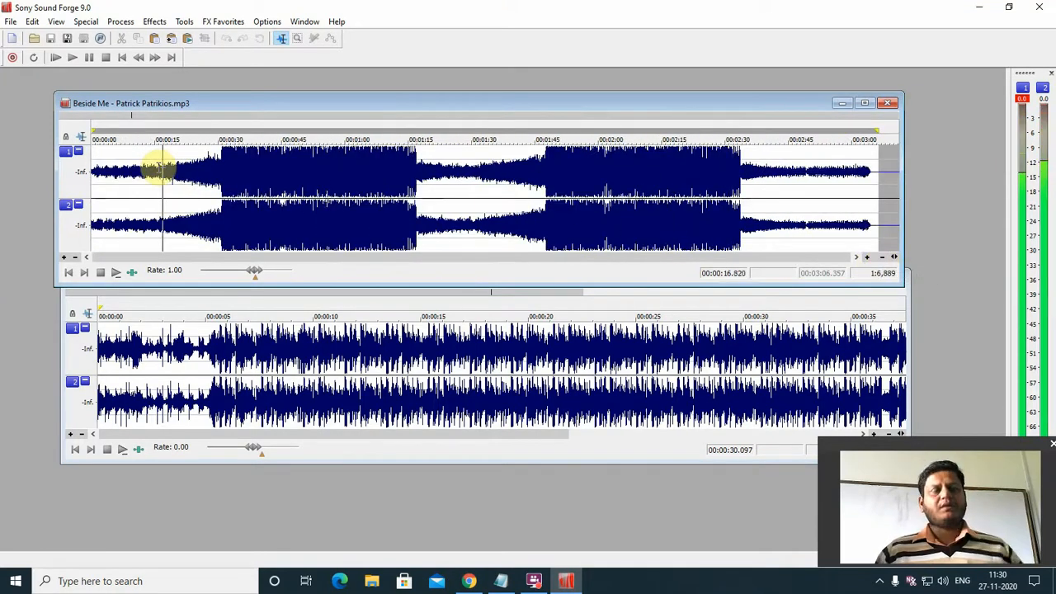
{"action": "left_click", "coordinate": [162, 169]}
{"action": "key", "text": "space"}
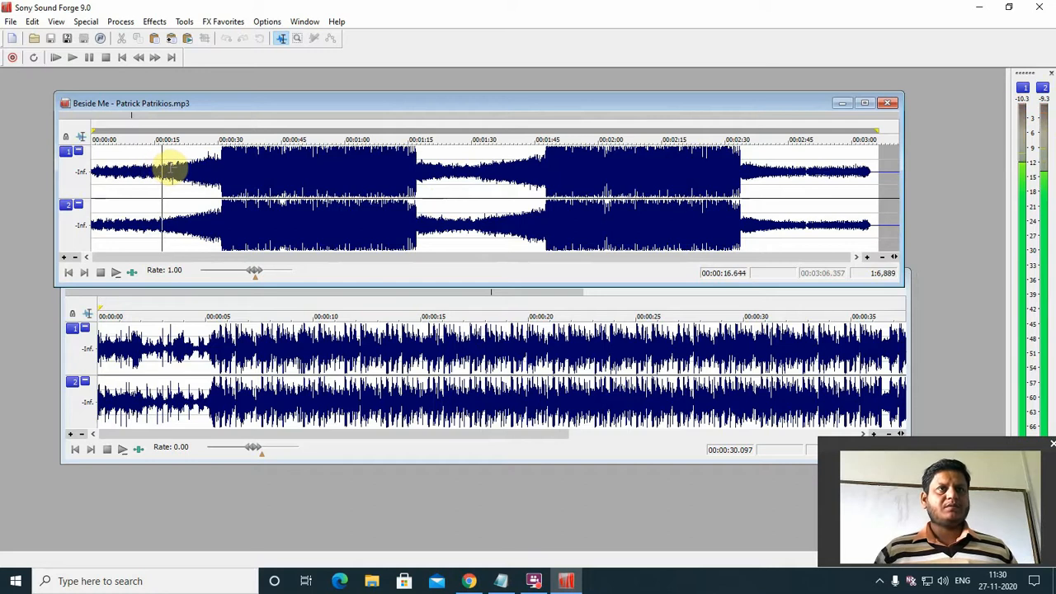
{"action": "left_click", "coordinate": [172, 170]}
{"action": "left_click_drag", "start_coordinate": [170, 169], "coordinate": [199, 221]}
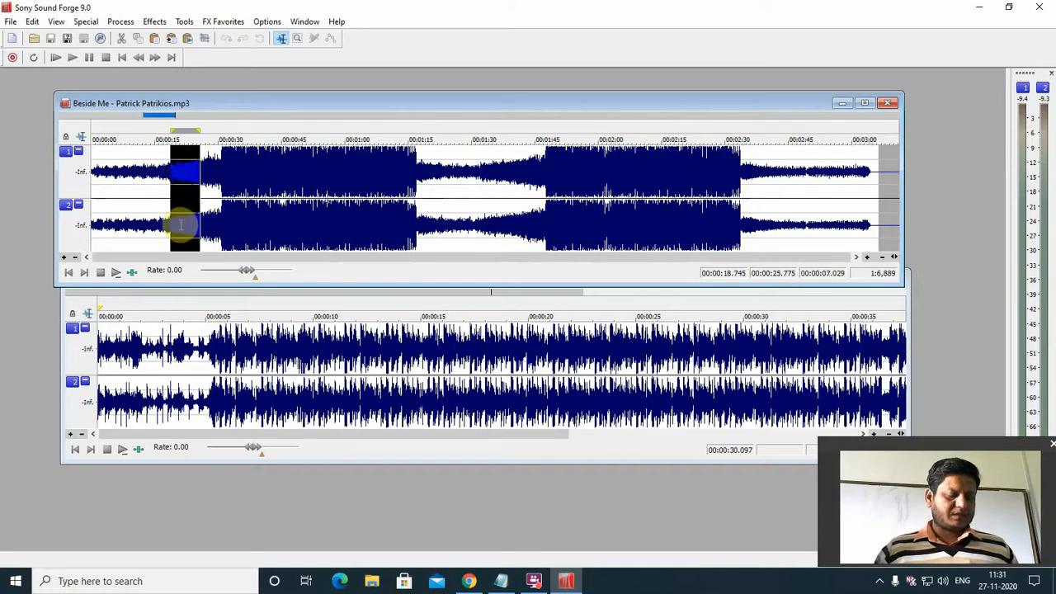
{"action": "left_click", "coordinate": [261, 444]}
{"action": "right_click", "coordinate": [110, 349]}
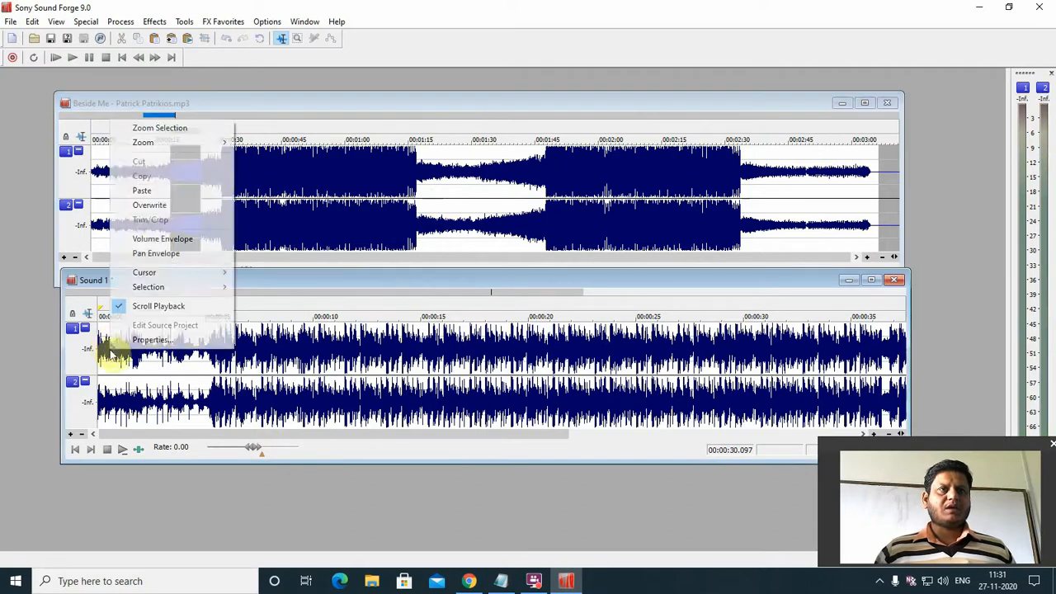
{"action": "left_click", "coordinate": [144, 190]}
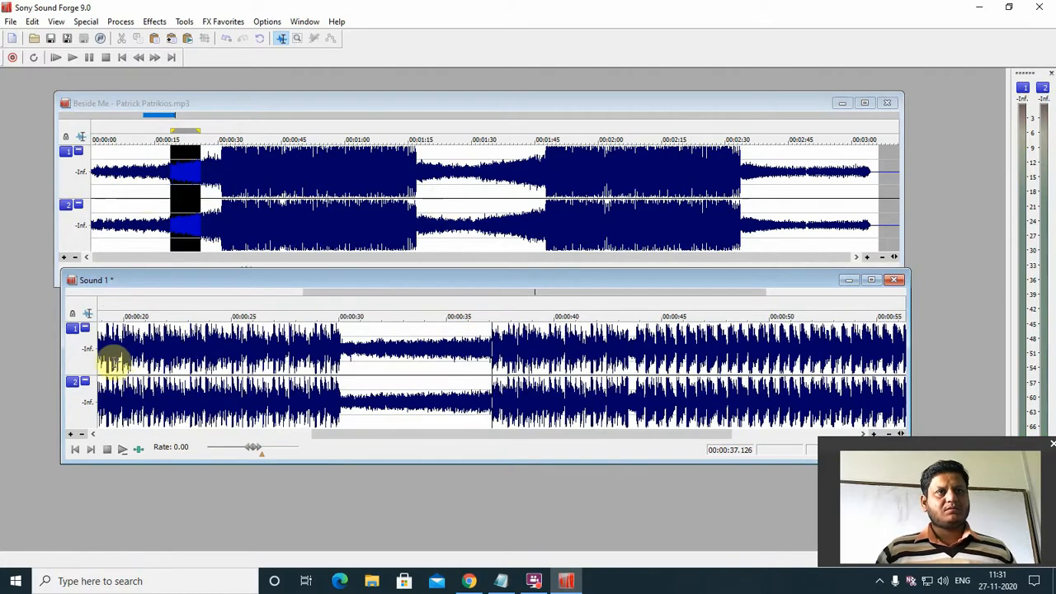
Play Sound 1 from about 19 seconds to check the inserted Beside Me passage, and stop the playback
{"action": "left_click", "coordinate": [108, 363]}
{"action": "key", "text": "space"}
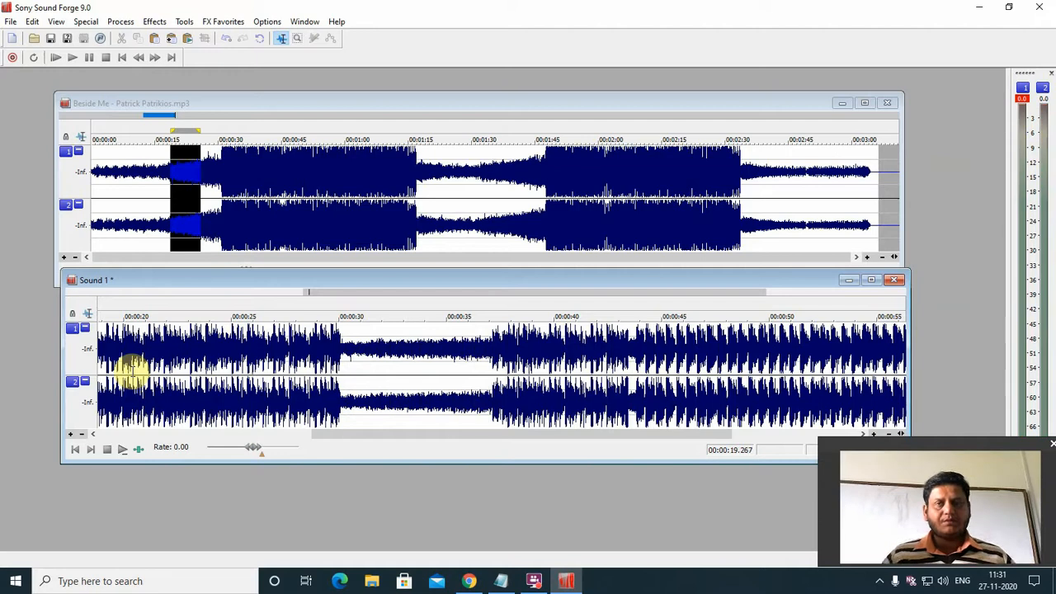
{"action": "key", "text": "space"}
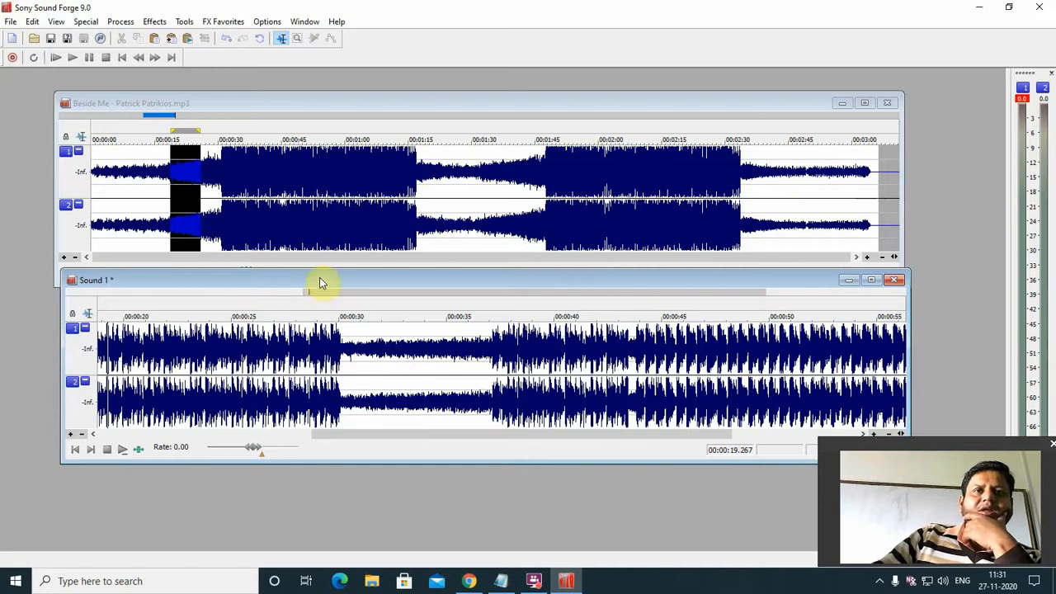
Move the Sound 1 window higher in the workspace and set its sample rate to 96,000 Hz
{"action": "left_click_drag", "start_coordinate": [319, 283], "coordinate": [320, 176]}
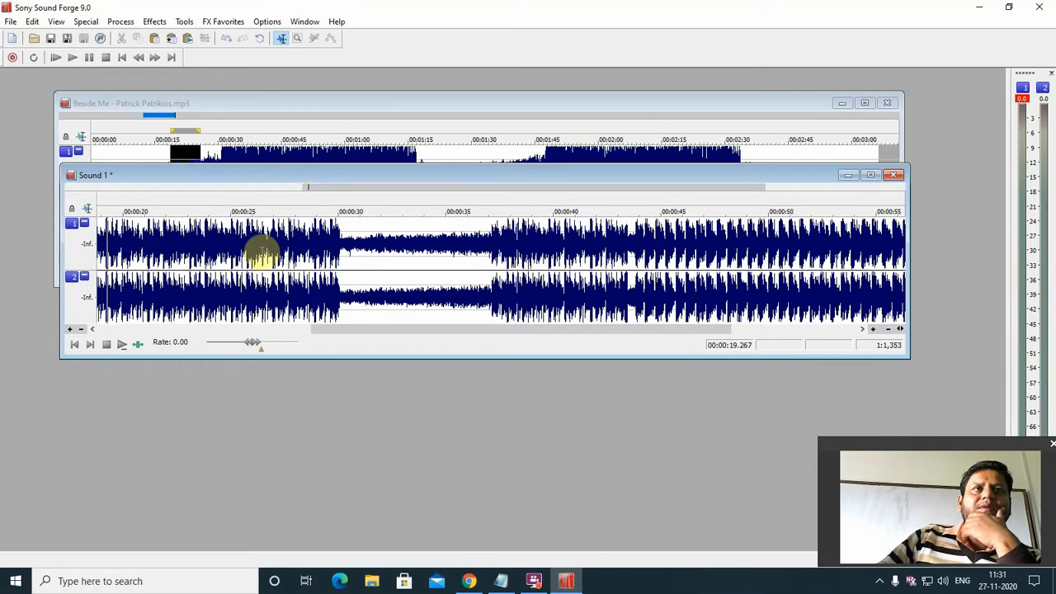
{"action": "right_click", "coordinate": [260, 254]}
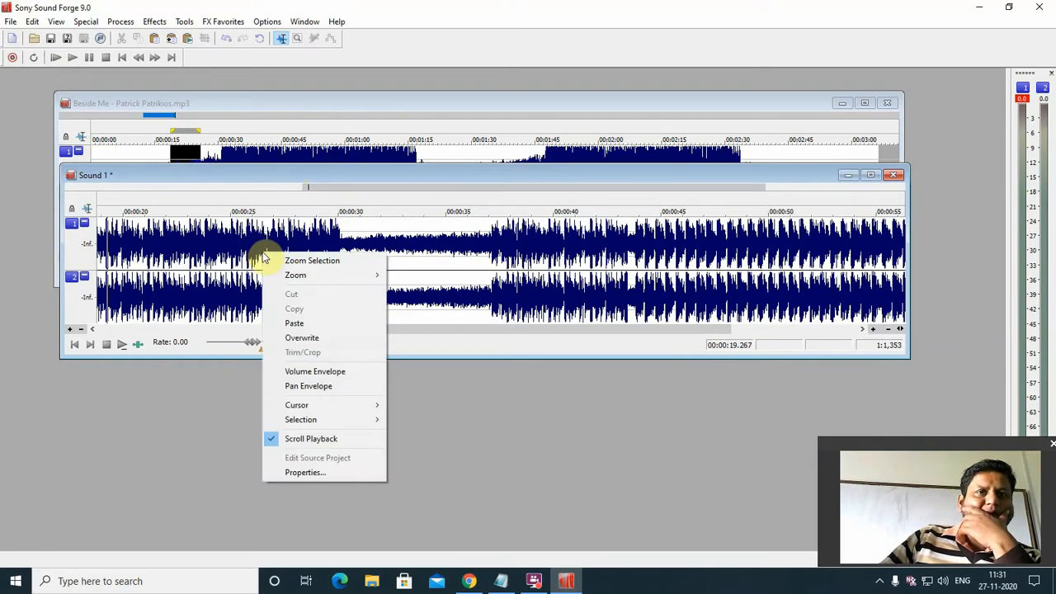
{"action": "left_click", "coordinate": [320, 473]}
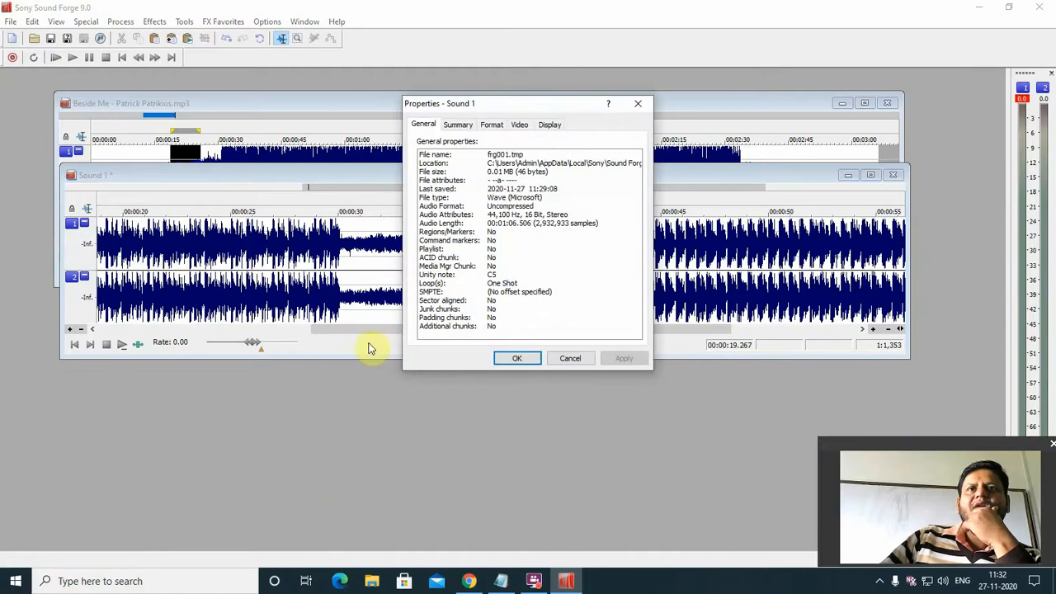
{"action": "left_click", "coordinate": [459, 132]}
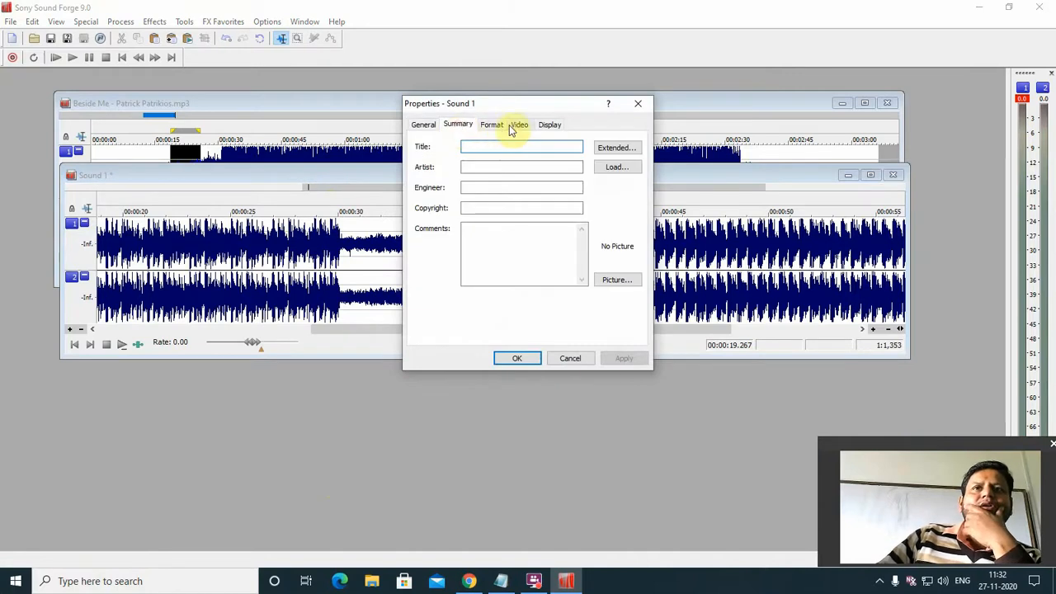
{"action": "left_click", "coordinate": [493, 126]}
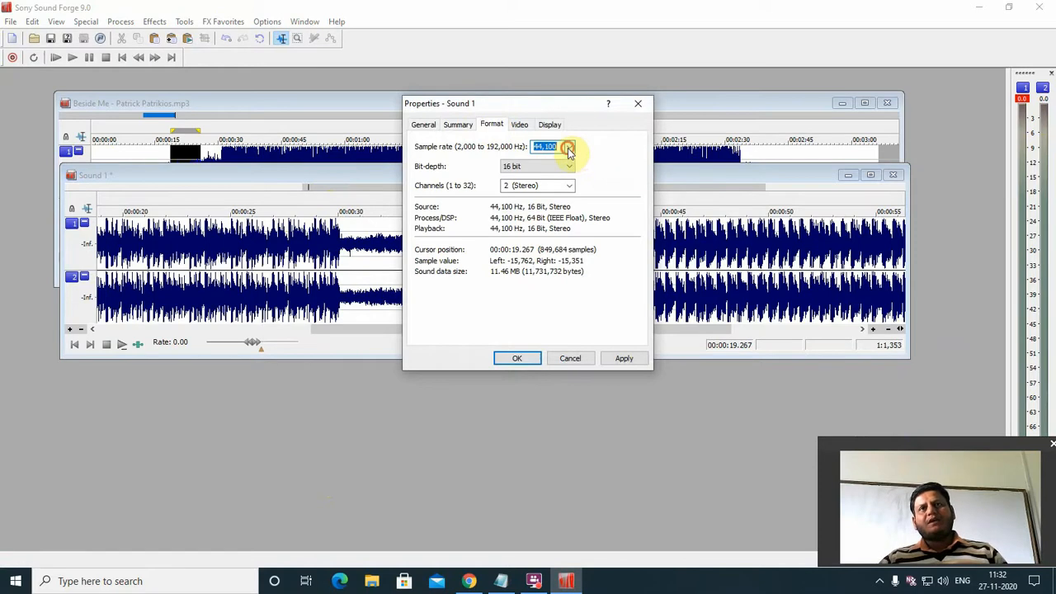
{"action": "left_click", "coordinate": [569, 147]}
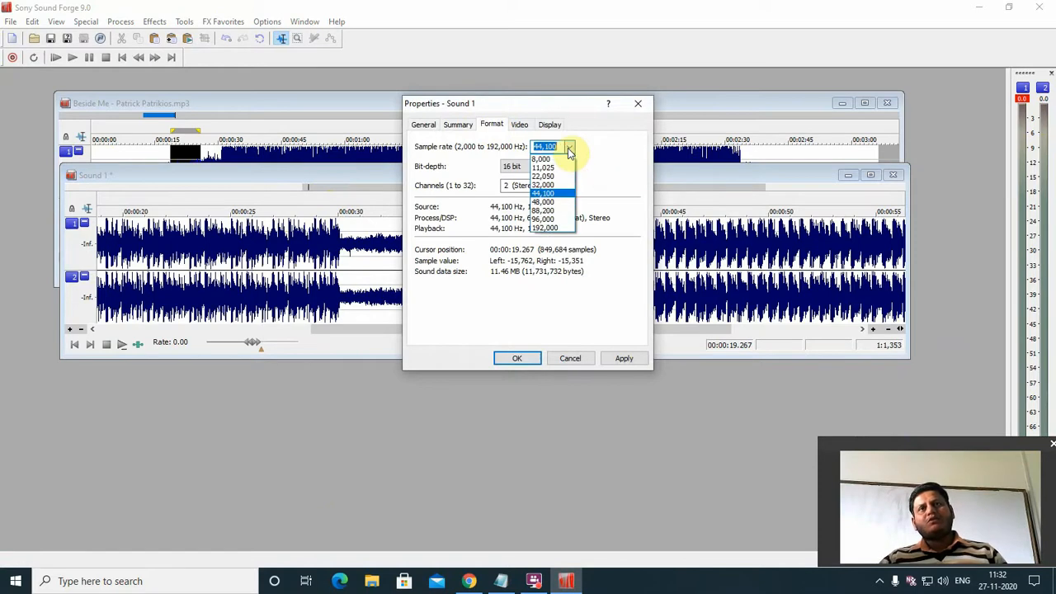
{"action": "left_click", "coordinate": [551, 220]}
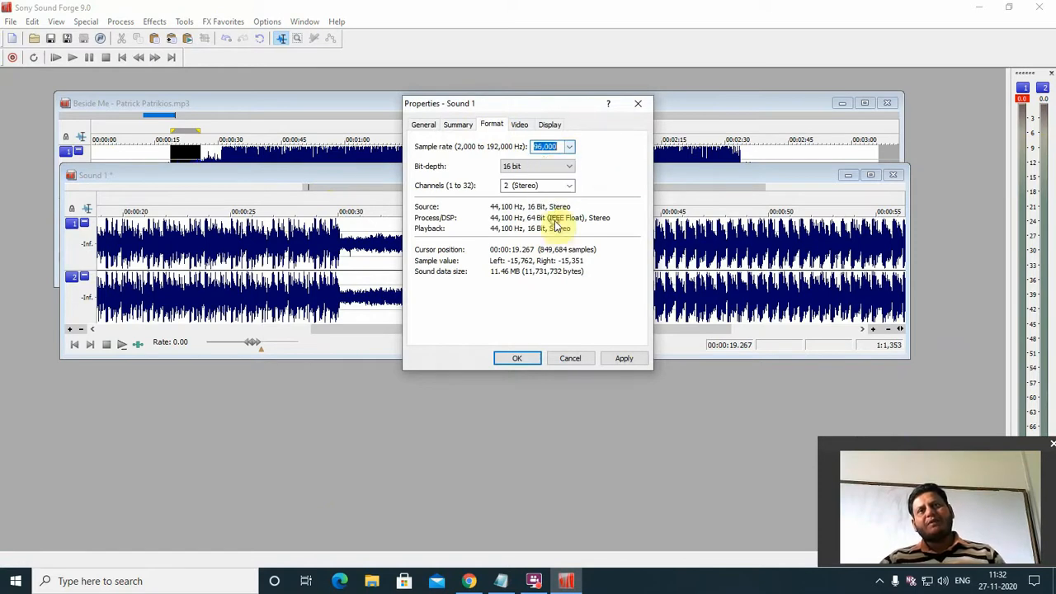
{"action": "left_click", "coordinate": [517, 358]}
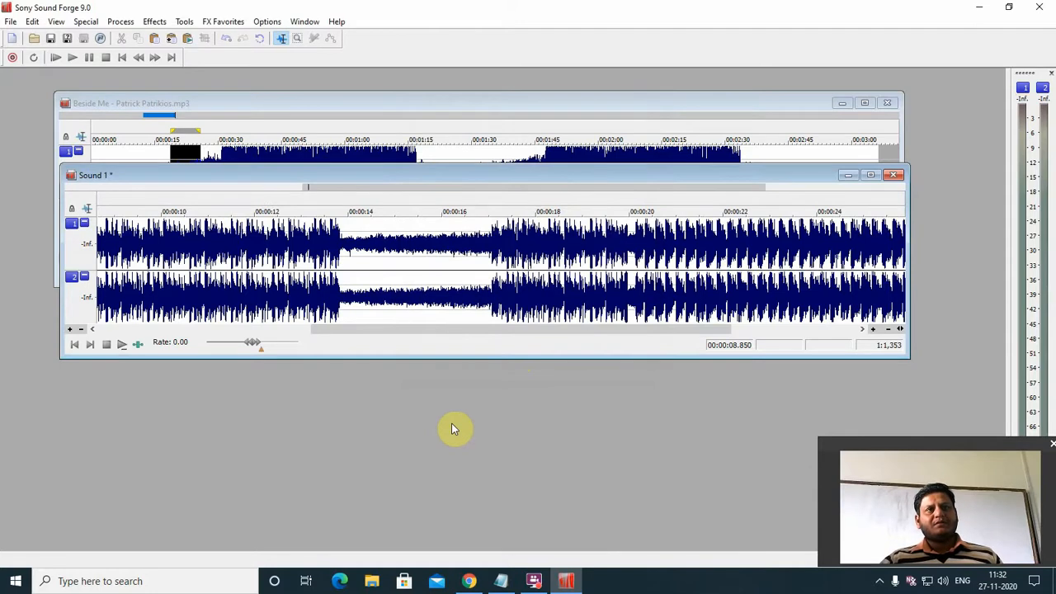
Play Sound 1 from about 9 seconds through to its end, replay part of it, and stop the playback
{"action": "key", "text": "space"}
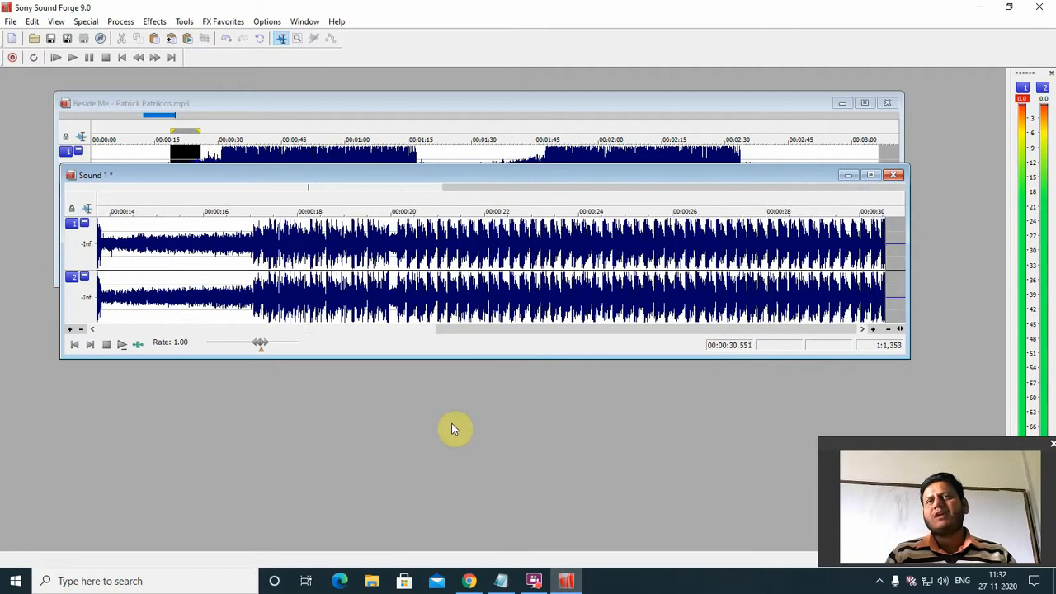
{"action": "key", "text": "space"}
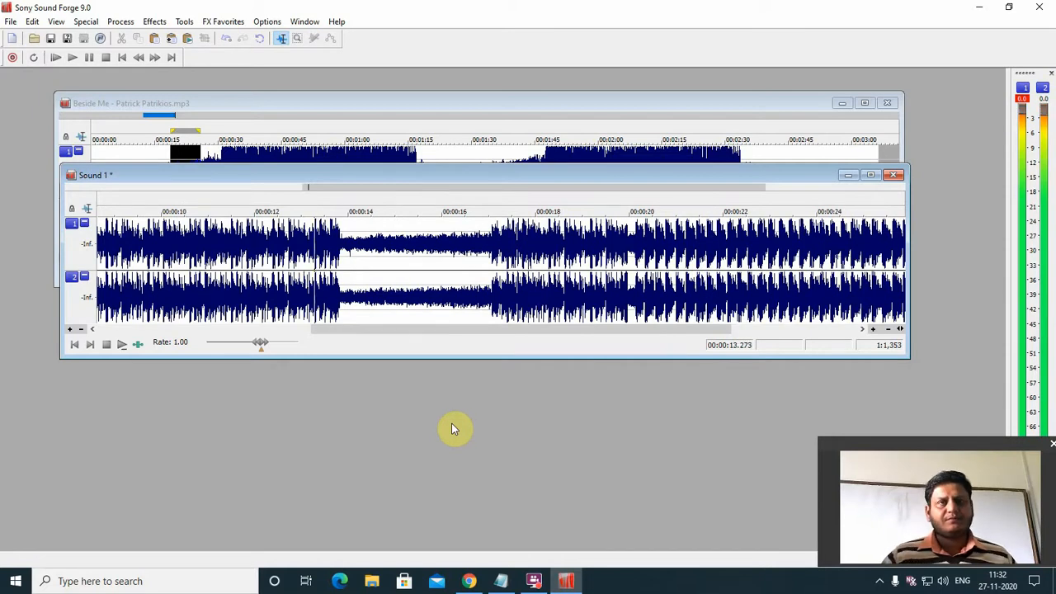
{"action": "key", "text": "space"}
Set Sound 1's sample rate to 192,000 Hz and play it from the cursor through to the end
{"action": "right_click", "coordinate": [413, 244]}
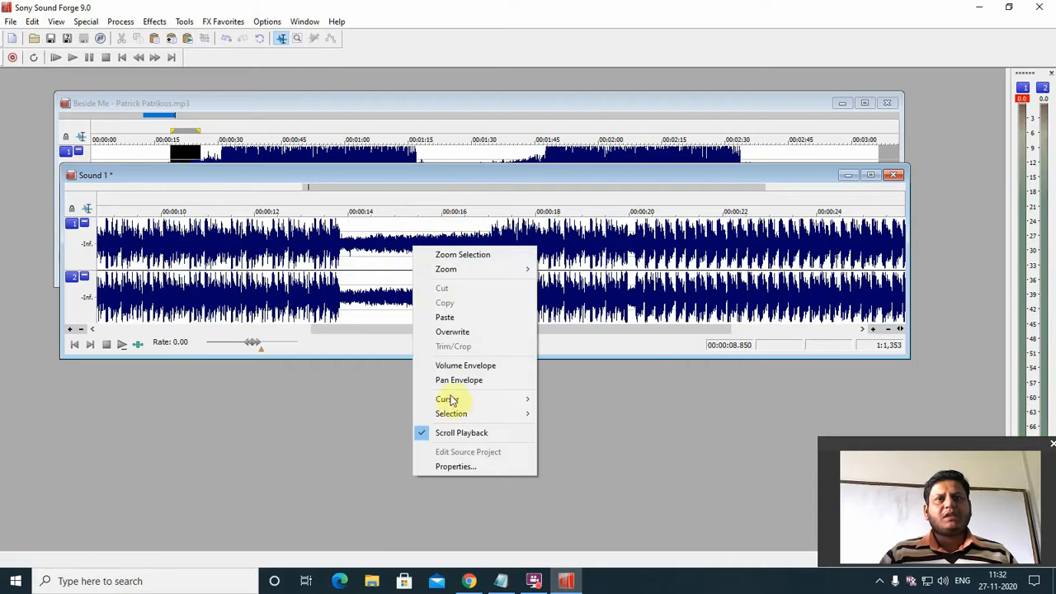
{"action": "left_click", "coordinate": [449, 467]}
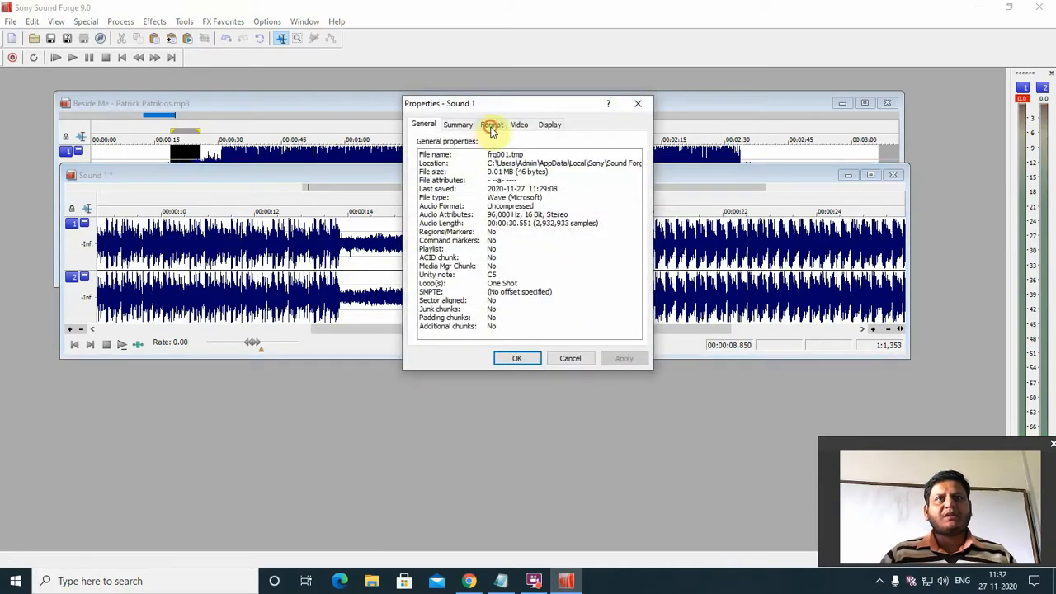
{"action": "left_click", "coordinate": [492, 125]}
{"action": "left_click", "coordinate": [568, 146]}
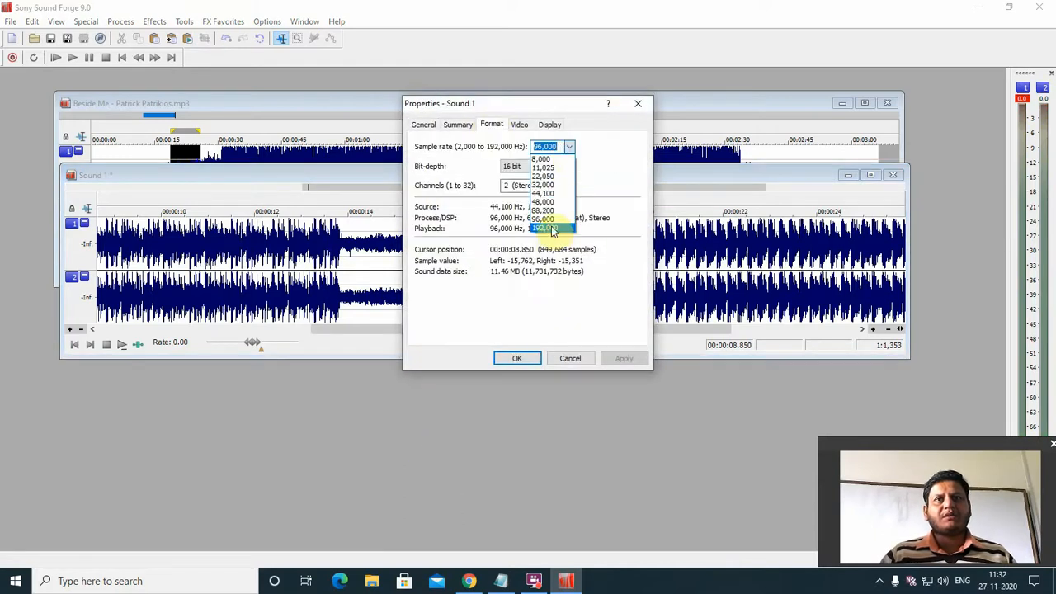
{"action": "left_click", "coordinate": [545, 229]}
{"action": "left_click", "coordinate": [517, 359]}
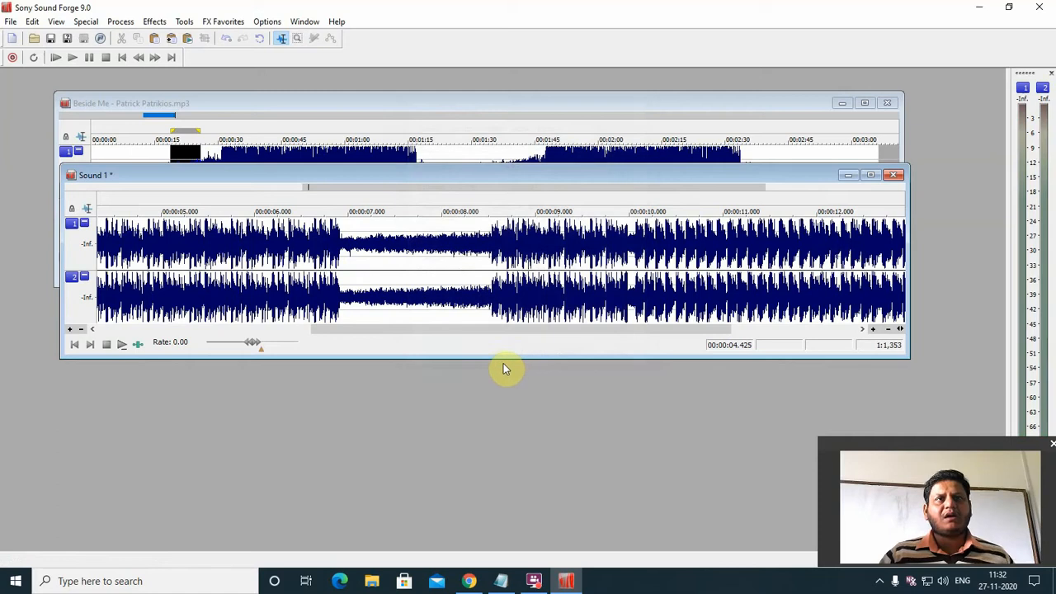
{"action": "key", "text": "space"}
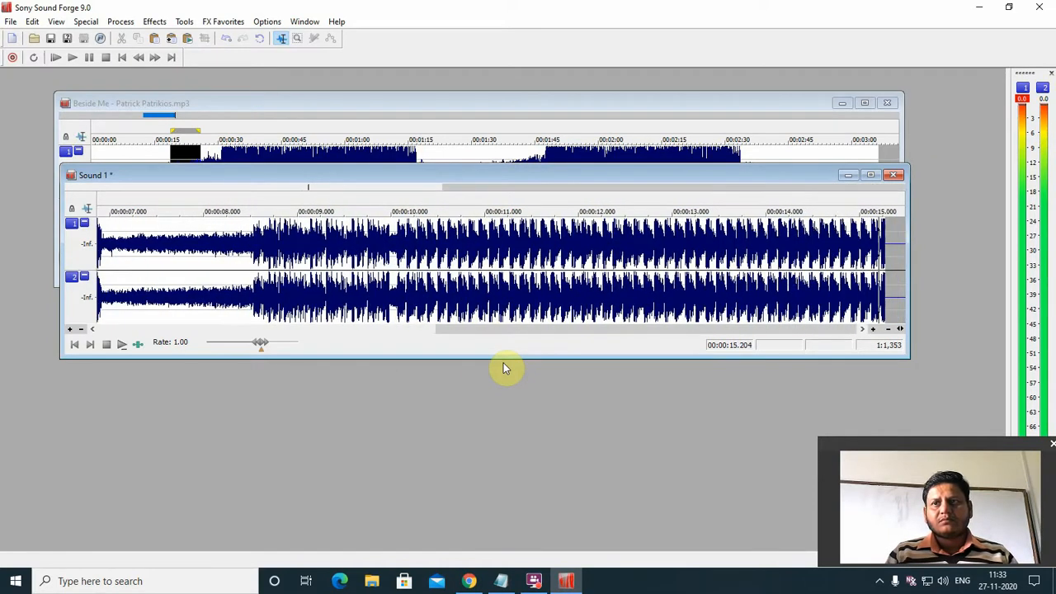
{"action": "key", "text": "space"}
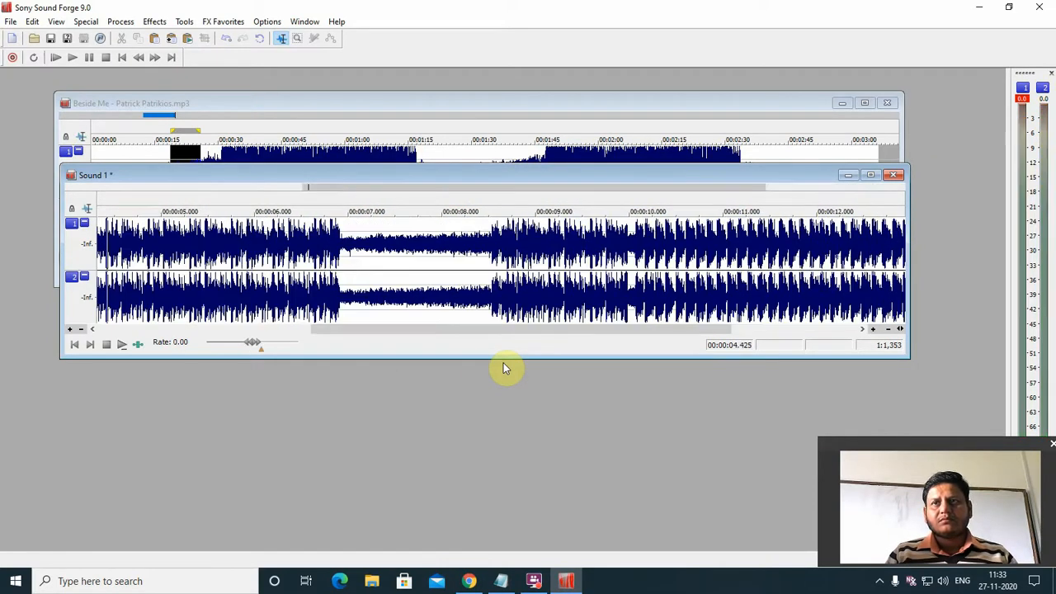
Set Sound 1's sample rate to 8,000 Hz and play it from the cursor to hear the difference
{"action": "right_click", "coordinate": [517, 256]}
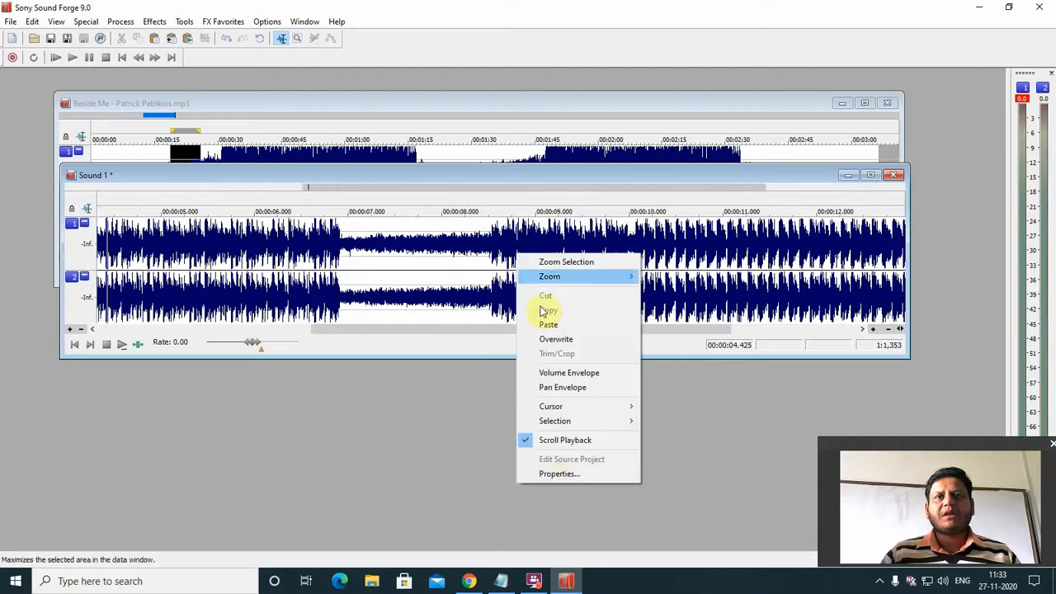
{"action": "left_click", "coordinate": [555, 475]}
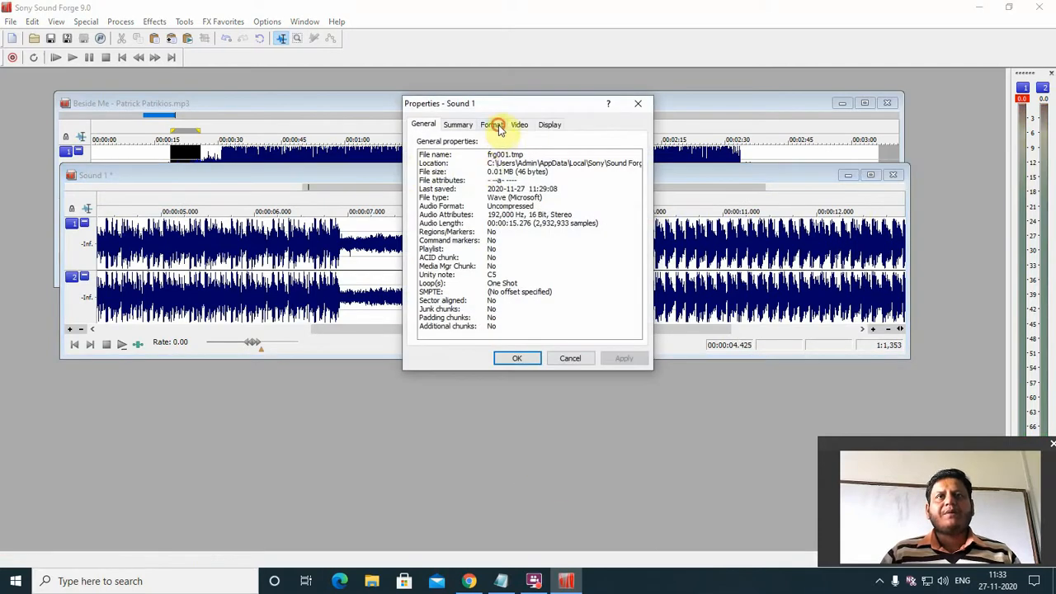
{"action": "left_click", "coordinate": [492, 125]}
{"action": "left_click", "coordinate": [569, 147]}
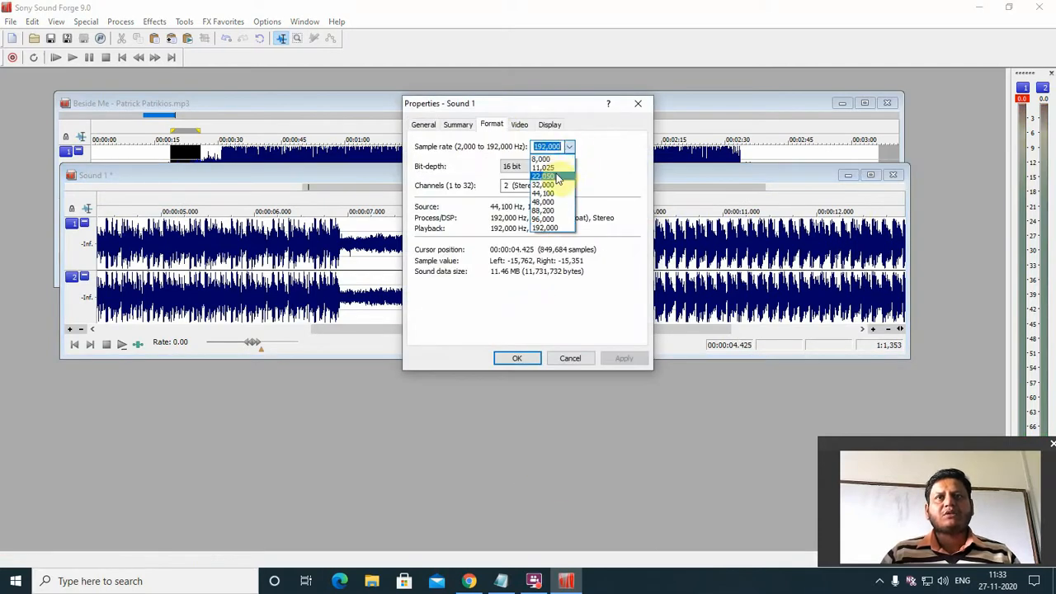
{"action": "left_click", "coordinate": [543, 158]}
{"action": "left_click", "coordinate": [517, 358]}
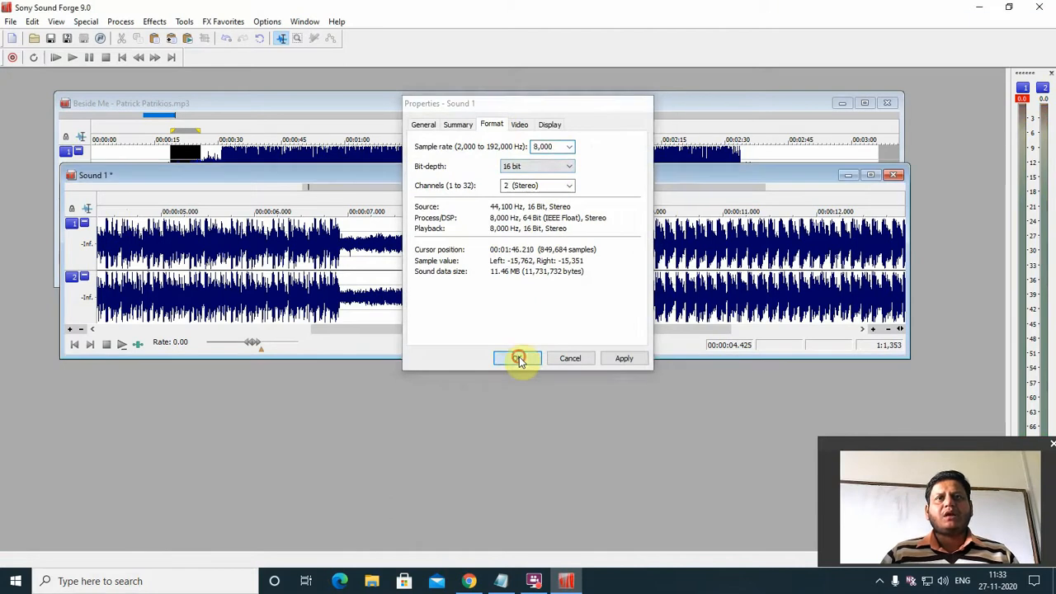
{"action": "key", "text": "space"}
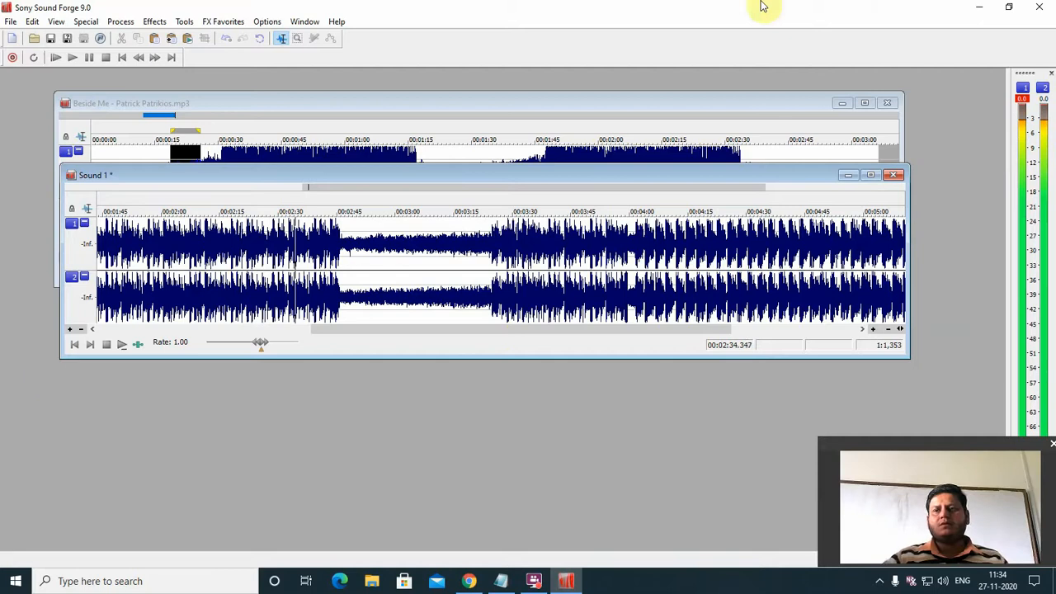
Set Sound 1's sample rate to 11,025 Hz and start playback from the cursor
{"action": "right_click", "coordinate": [375, 269]}
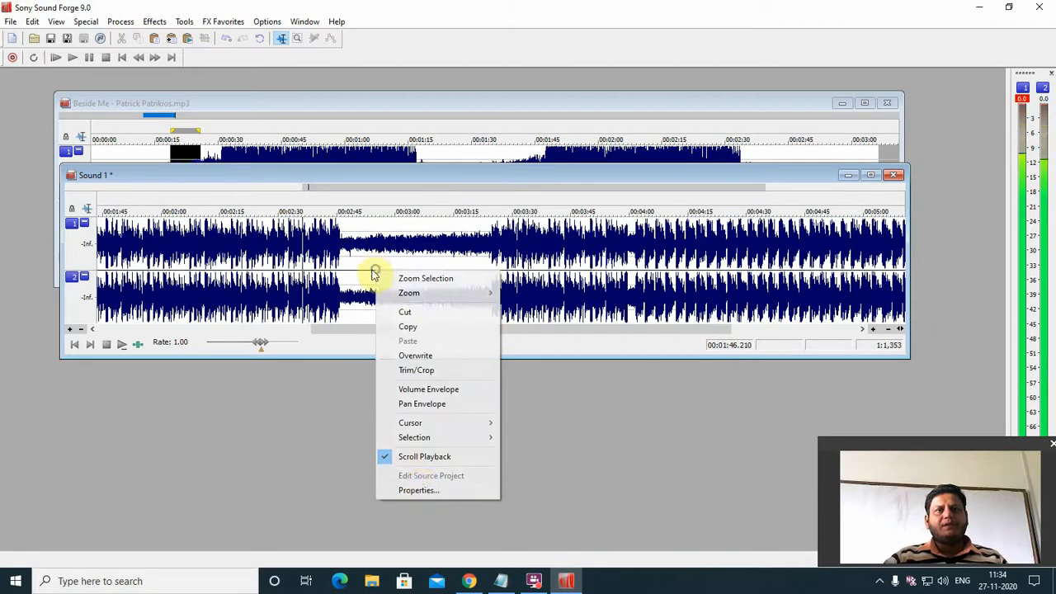
{"action": "left_click", "coordinate": [418, 490]}
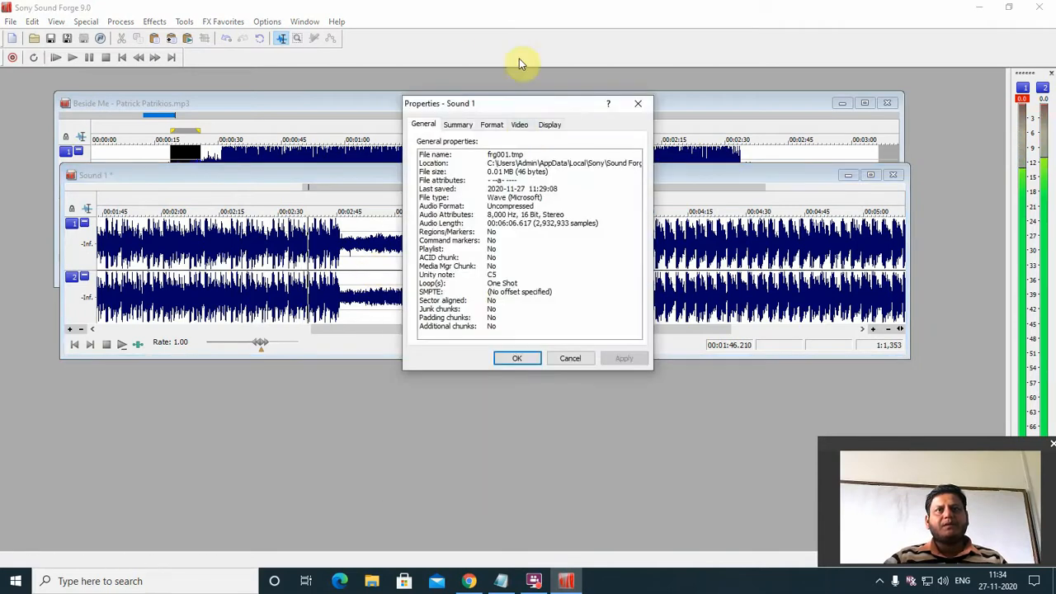
{"action": "left_click", "coordinate": [492, 124]}
{"action": "left_click", "coordinate": [568, 147]}
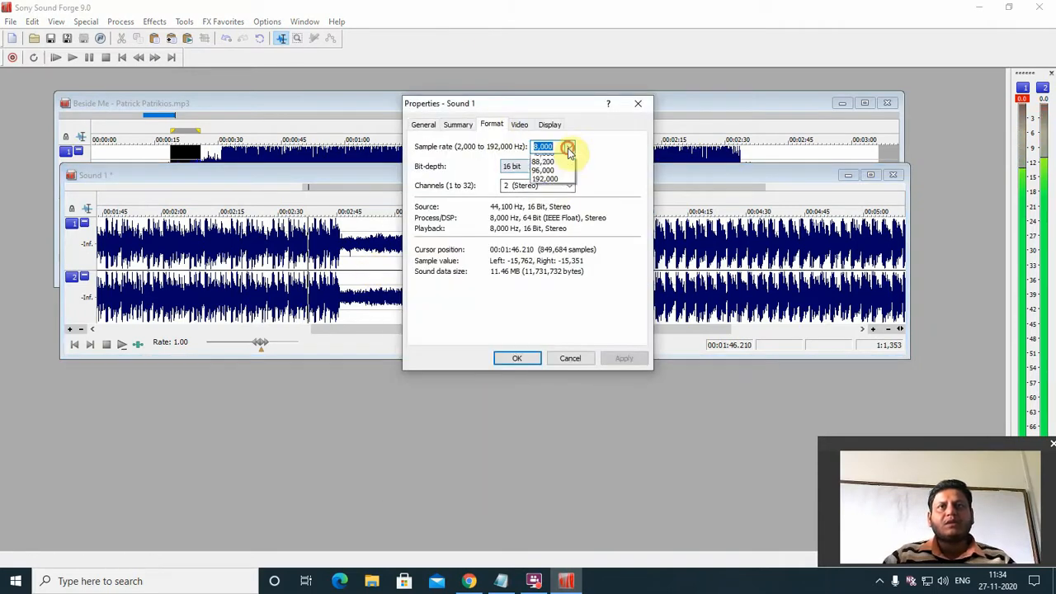
{"action": "left_click", "coordinate": [539, 210]}
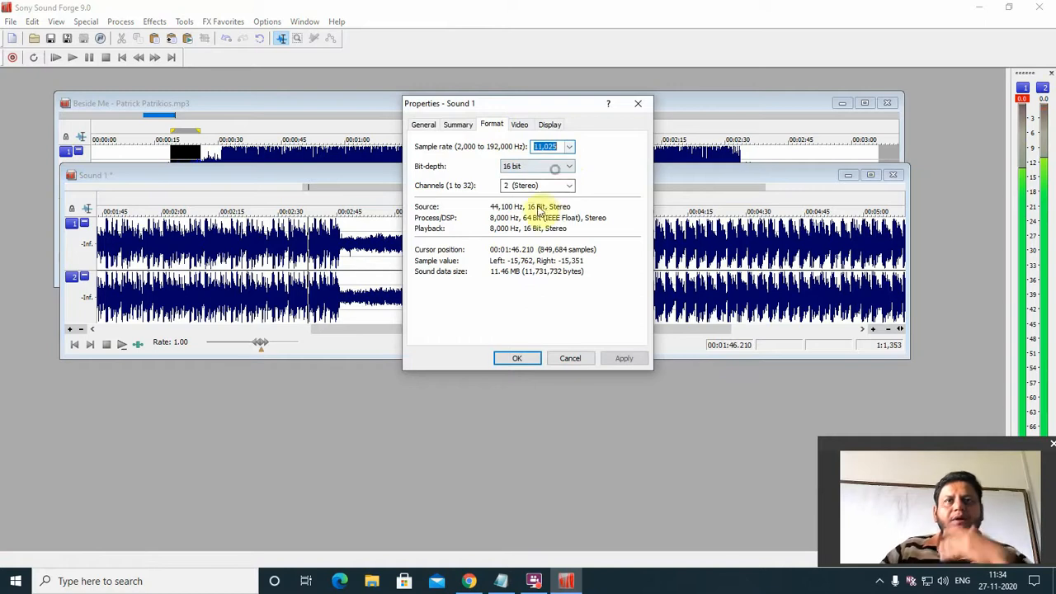
{"action": "left_click", "coordinate": [503, 357]}
{"action": "key", "text": "space"}
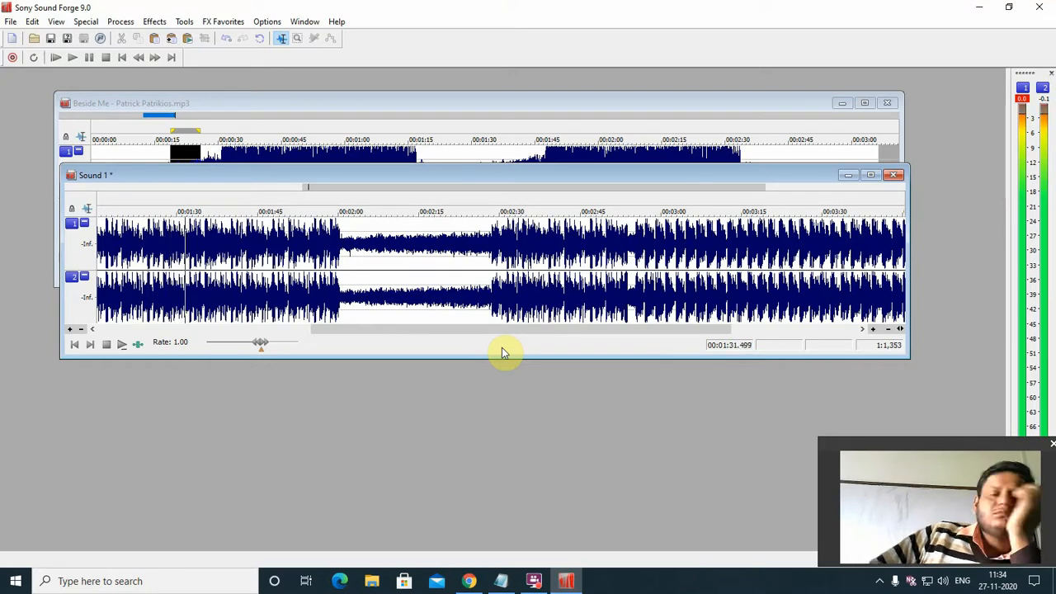
Listen to Sound 1 from several positions further on, including about 00:02:22 and 00:03:16
{"action": "left_click", "coordinate": [316, 291]}
{"action": "left_click", "coordinate": [460, 300]}
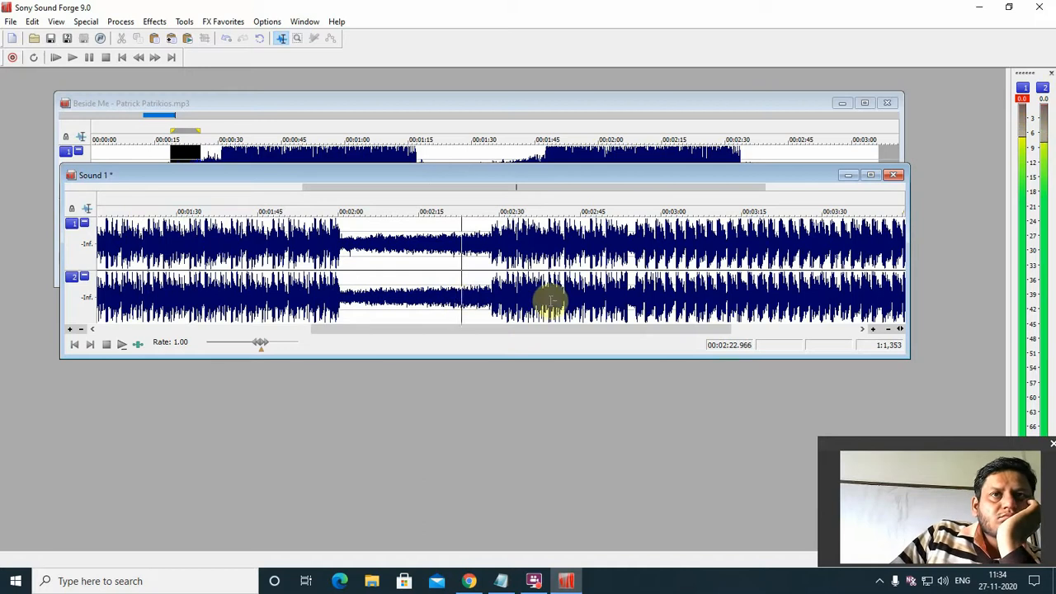
{"action": "left_click", "coordinate": [621, 285]}
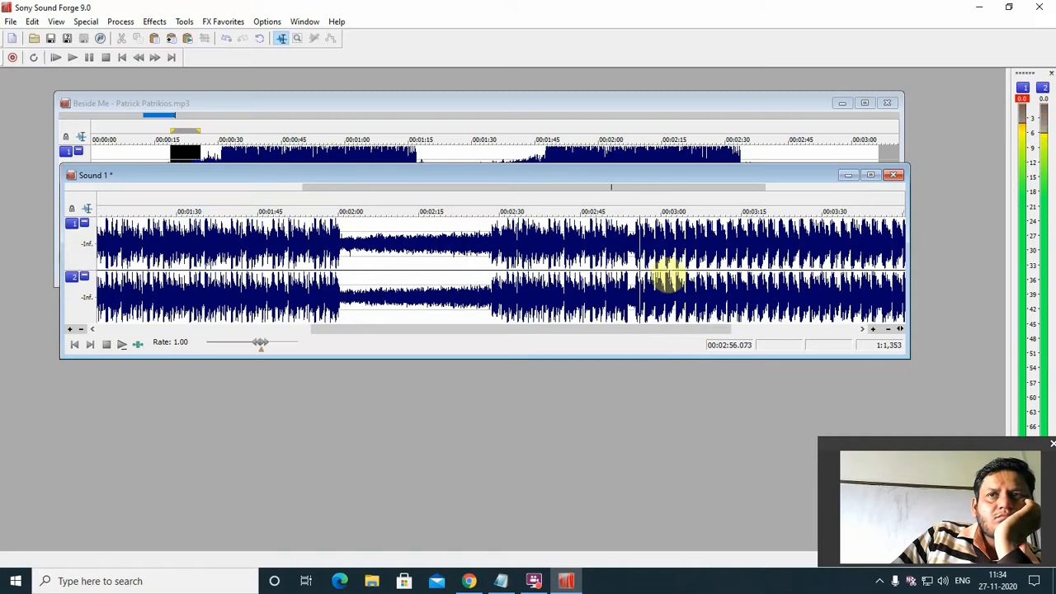
{"action": "left_click", "coordinate": [749, 285]}
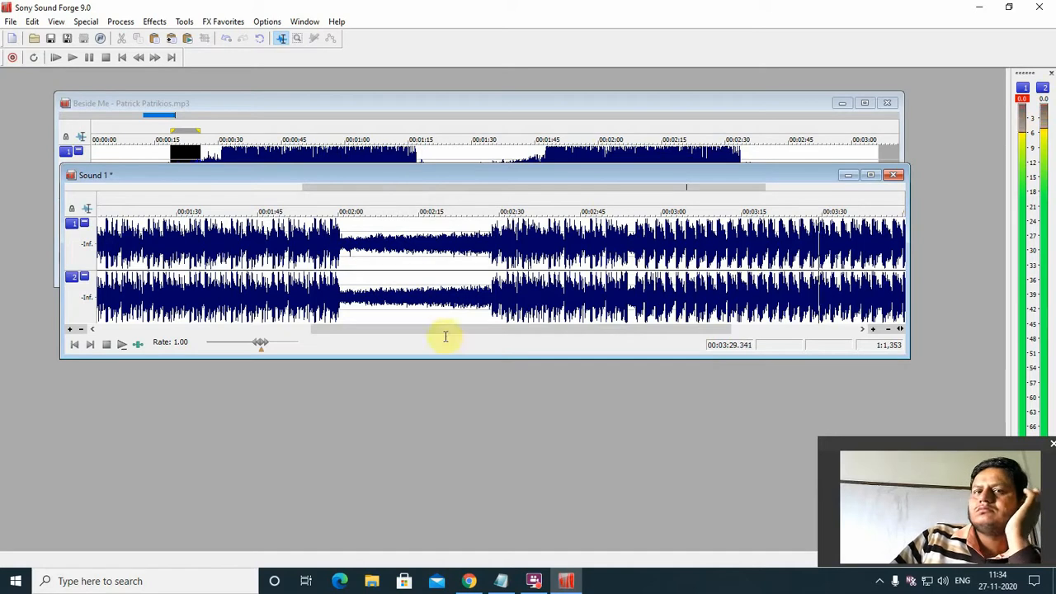
Set Sound 1's sample rate to 48,000 Hz and play it from about 18 seconds
{"action": "right_click", "coordinate": [423, 264]}
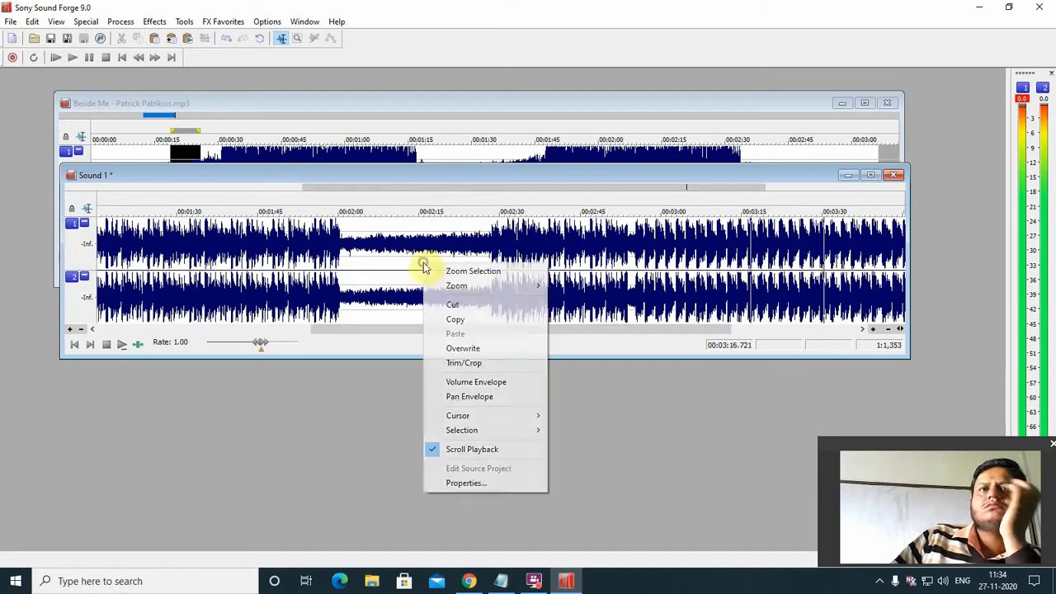
{"action": "left_click", "coordinate": [479, 487]}
{"action": "left_click", "coordinate": [491, 128]}
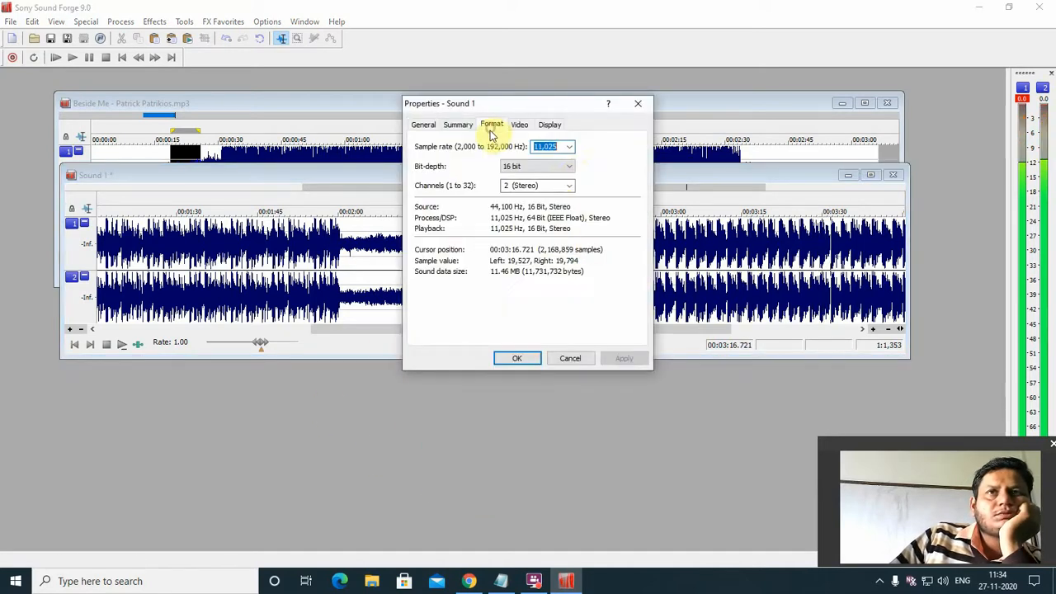
{"action": "left_click", "coordinate": [569, 147]}
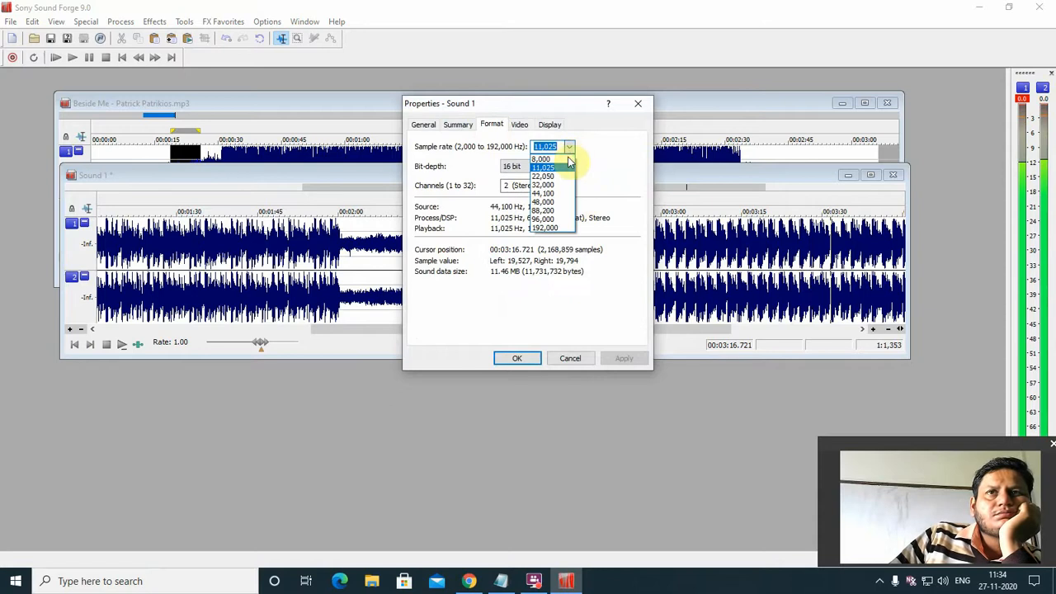
{"action": "left_click", "coordinate": [558, 203]}
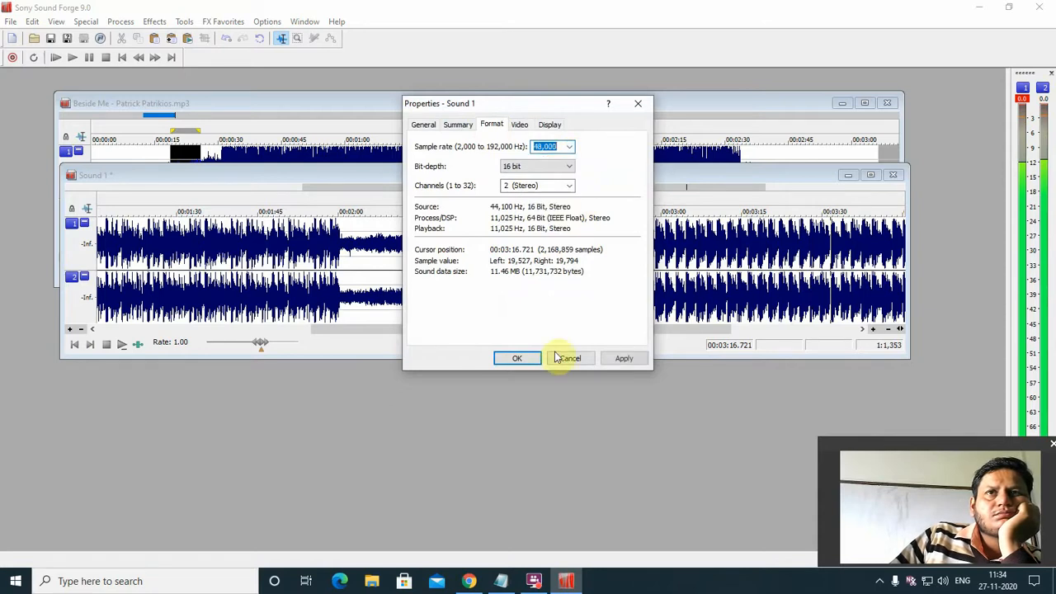
{"action": "left_click", "coordinate": [530, 358]}
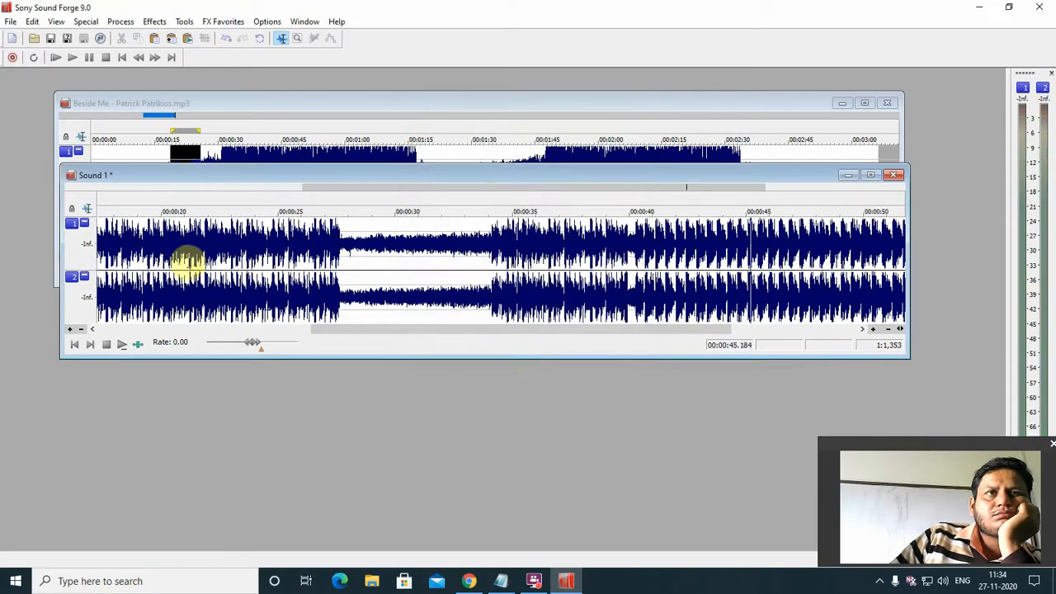
{"action": "left_click", "coordinate": [122, 253]}
{"action": "key", "text": "space"}
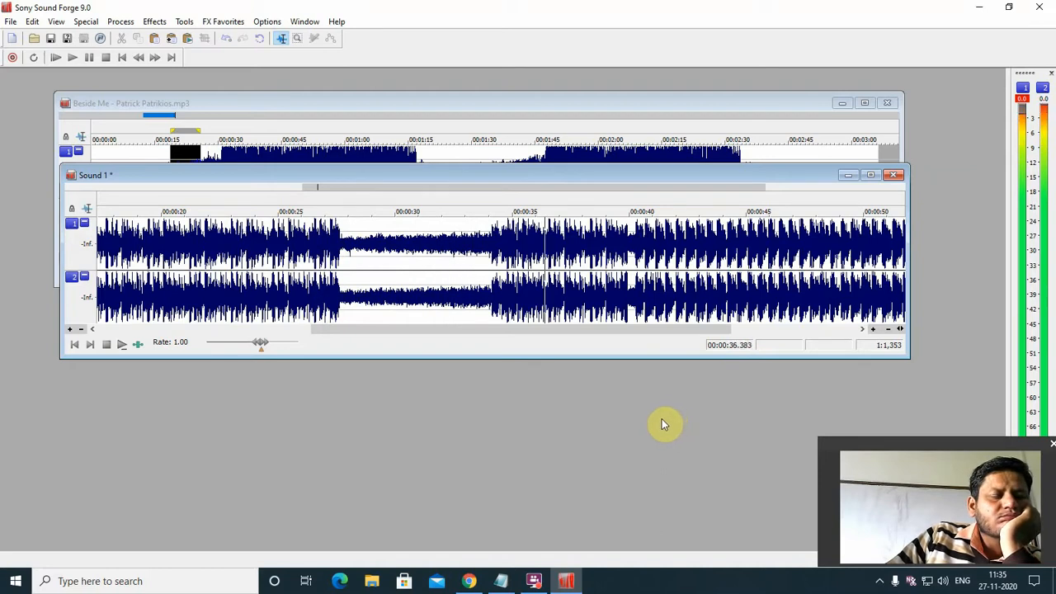
Set Sound 1's bit-depth to 32 bit (IEEE Float) and play it from the cursor to hear the difference
{"action": "right_click", "coordinate": [479, 256]}
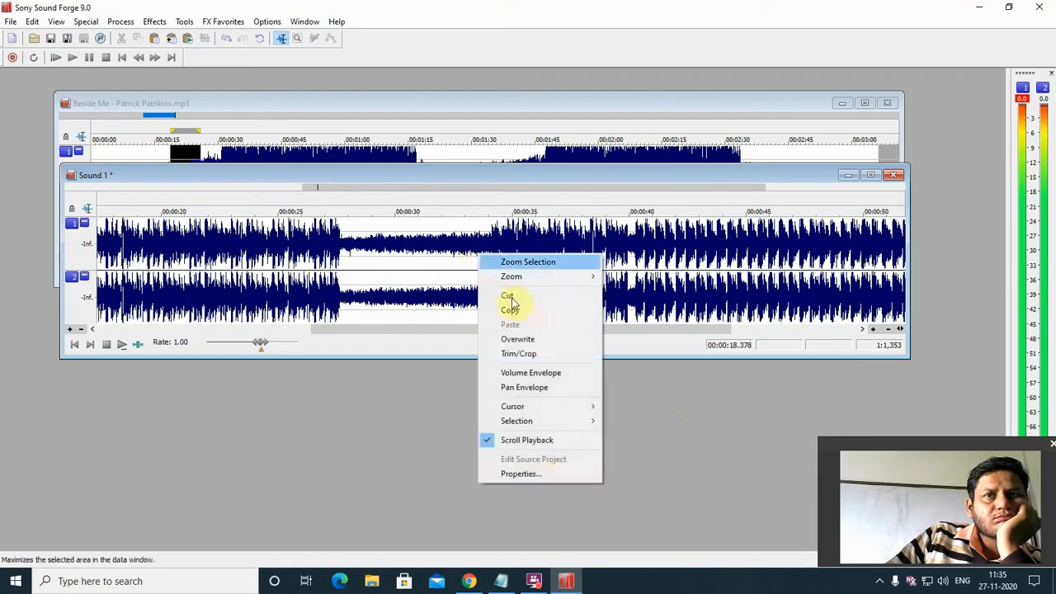
{"action": "left_click", "coordinate": [535, 474]}
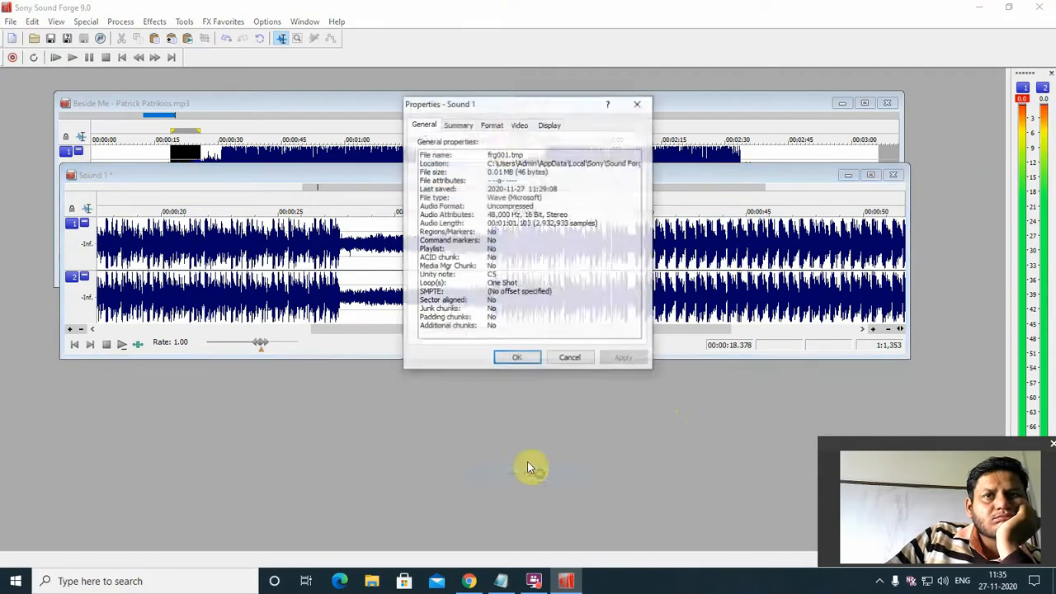
{"action": "left_click", "coordinate": [500, 125]}
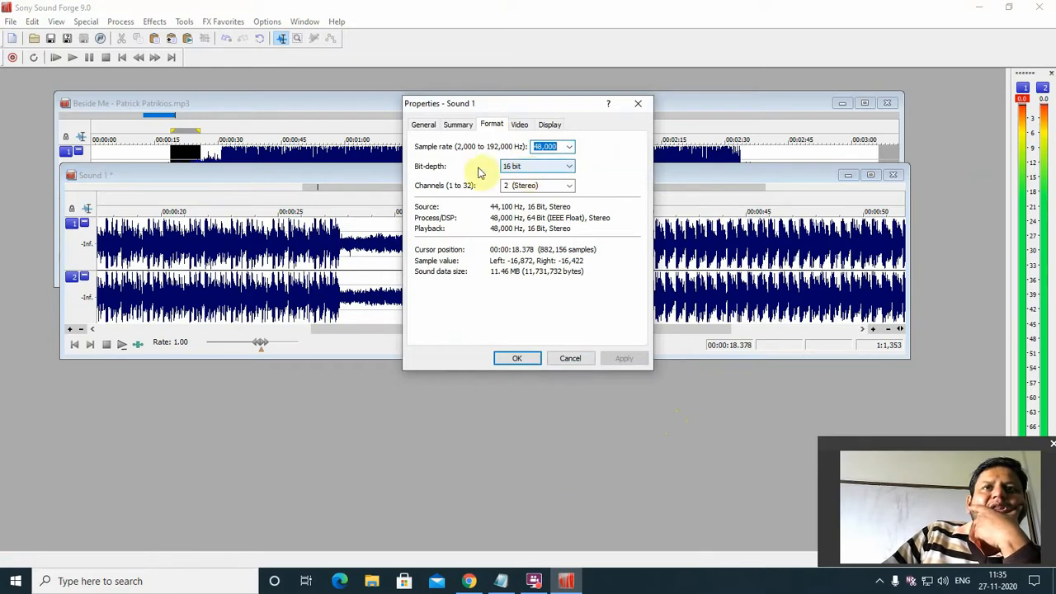
{"action": "left_click", "coordinate": [570, 167]}
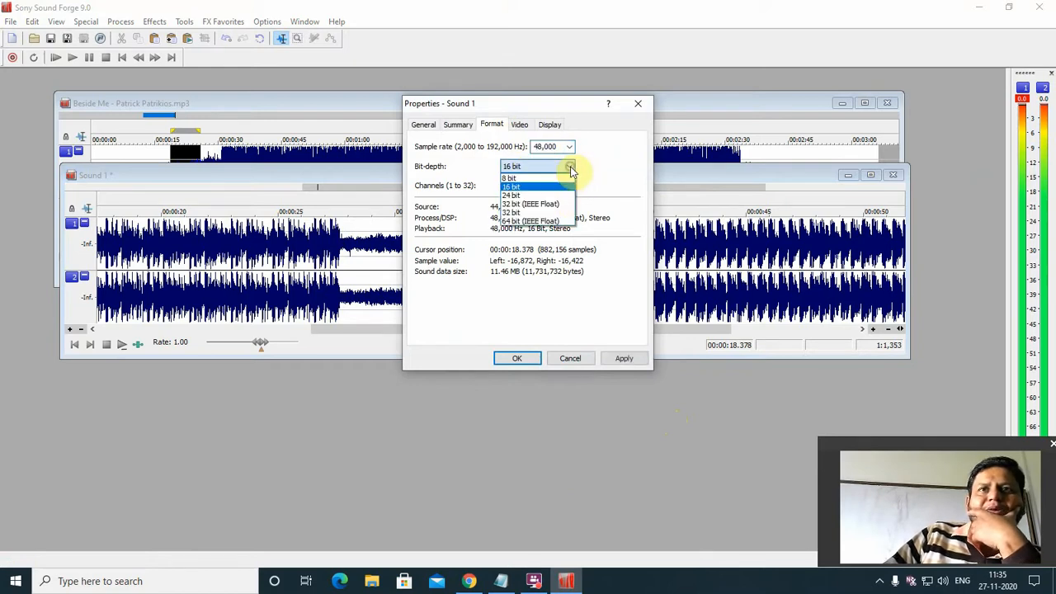
{"action": "left_click", "coordinate": [526, 205]}
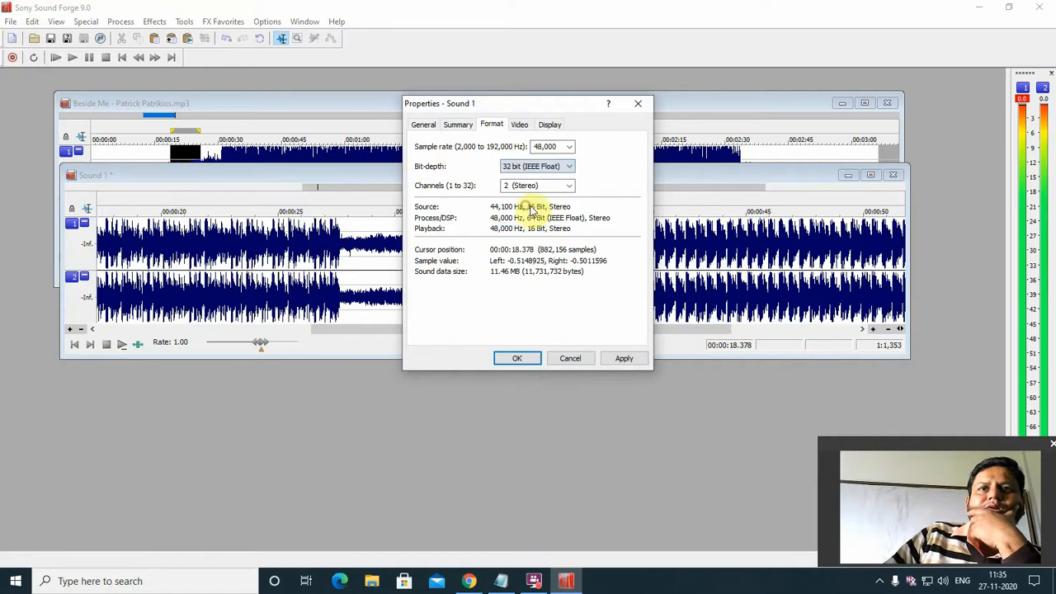
{"action": "left_click", "coordinate": [530, 361]}
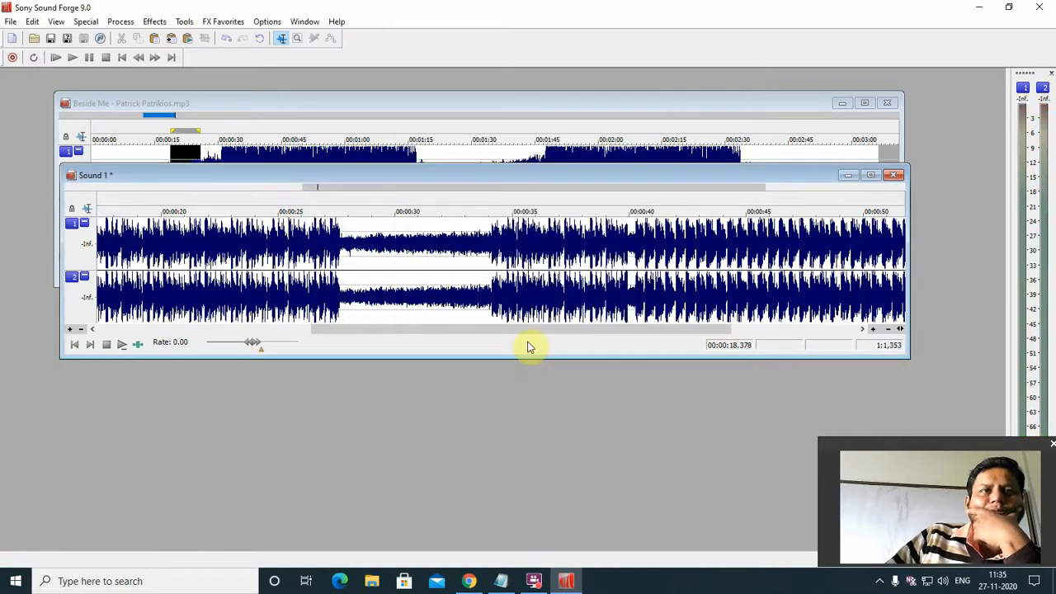
{"action": "key", "text": "space"}
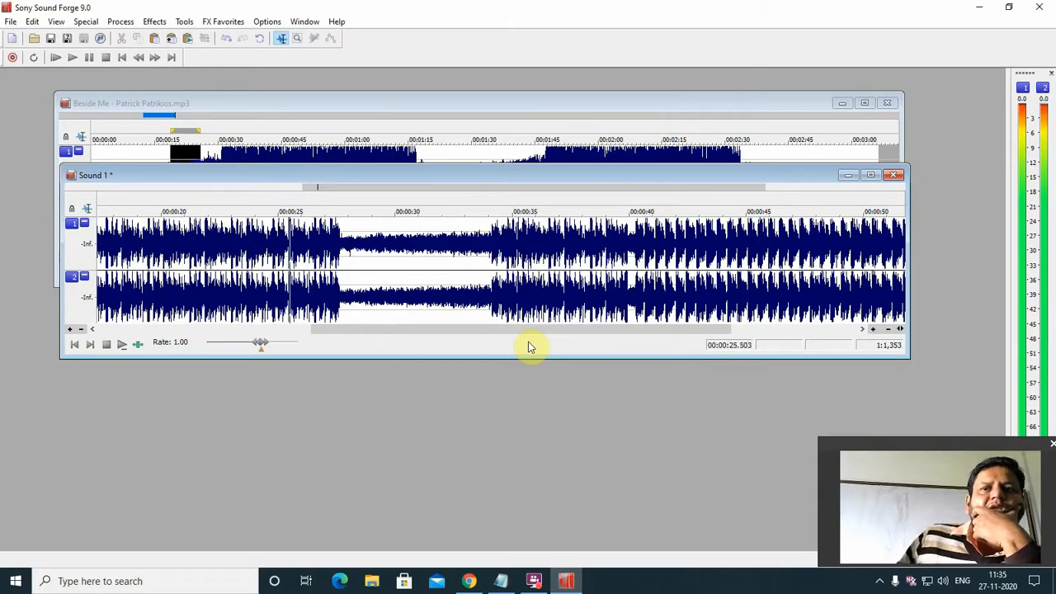
Open Sound 1's format properties and try bit-depths of 64 bit (IEEE Float) and 16 bit
{"action": "right_click", "coordinate": [523, 274]}
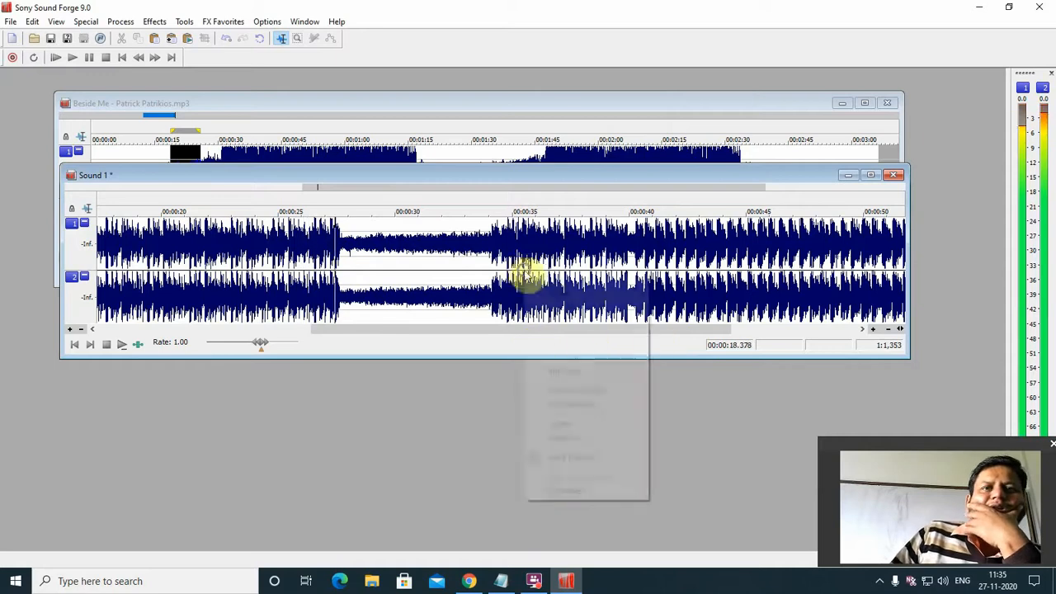
{"action": "left_click", "coordinate": [562, 490]}
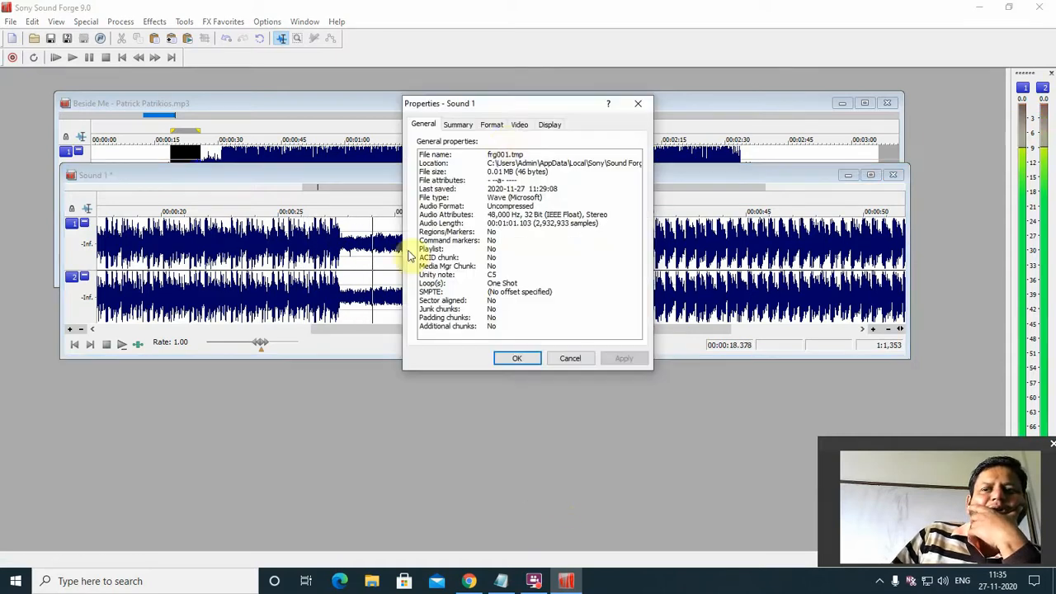
{"action": "left_click", "coordinate": [494, 125]}
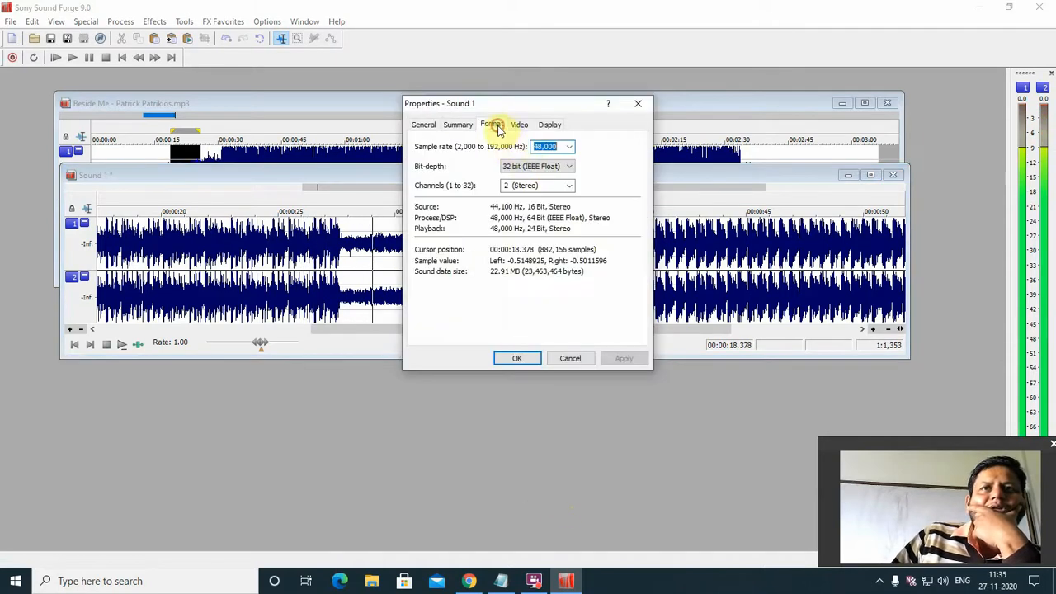
{"action": "left_click", "coordinate": [551, 168]}
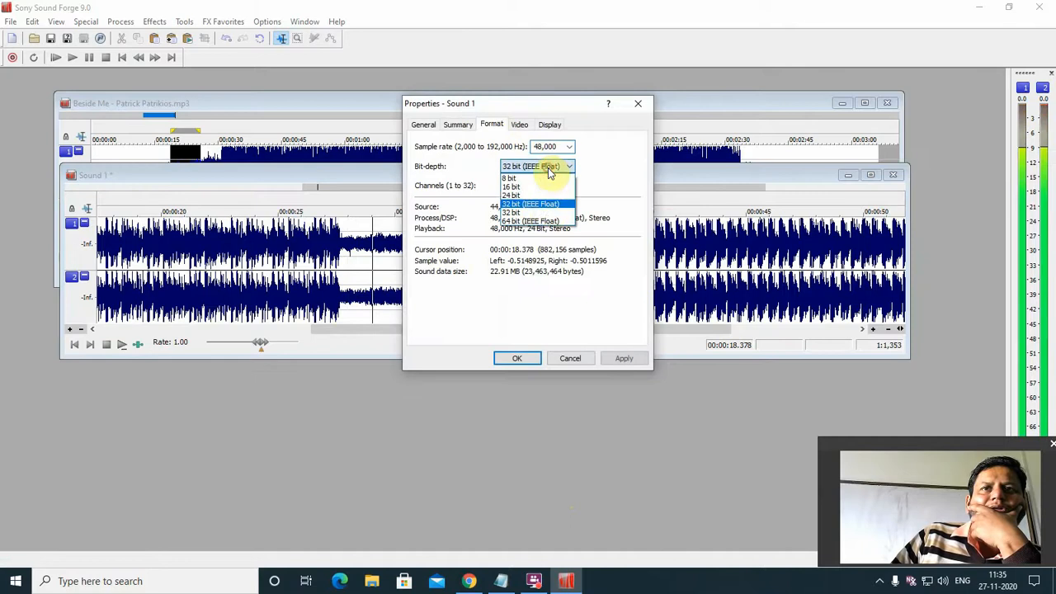
{"action": "left_click", "coordinate": [545, 221]}
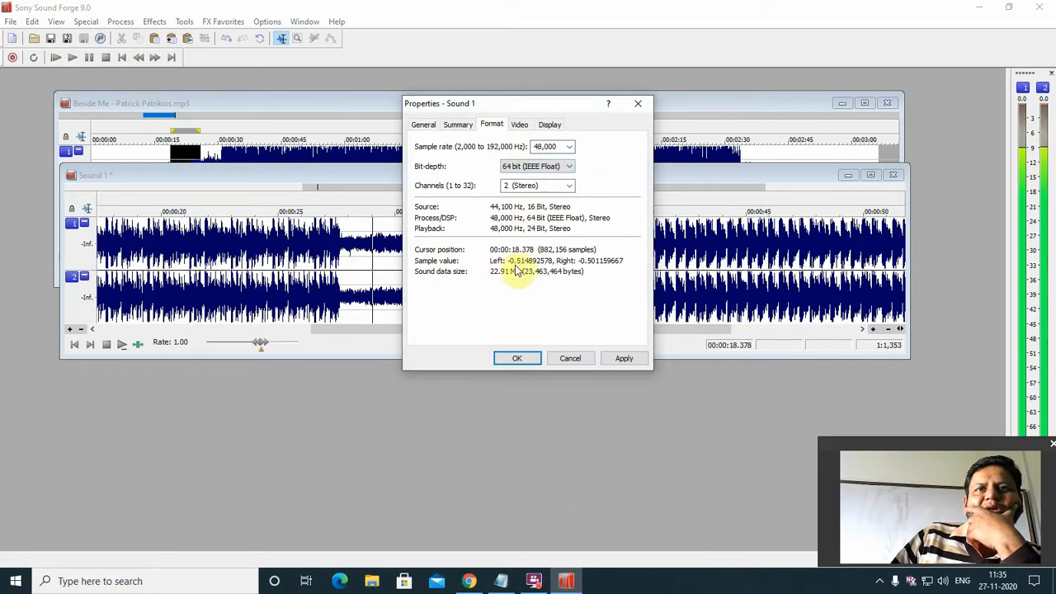
{"action": "left_click", "coordinate": [538, 169]}
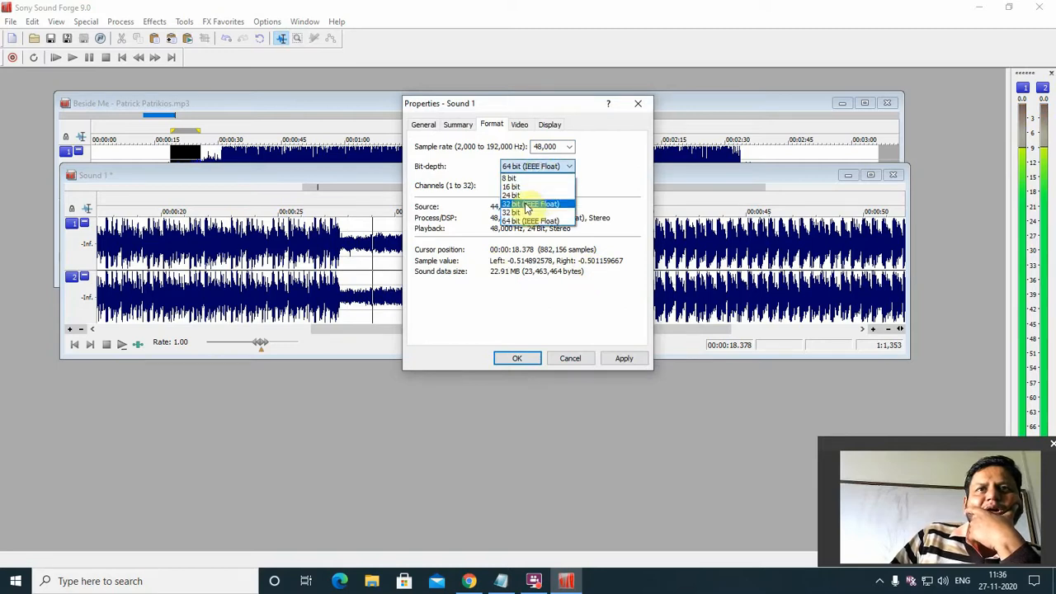
{"action": "left_click", "coordinate": [520, 187]}
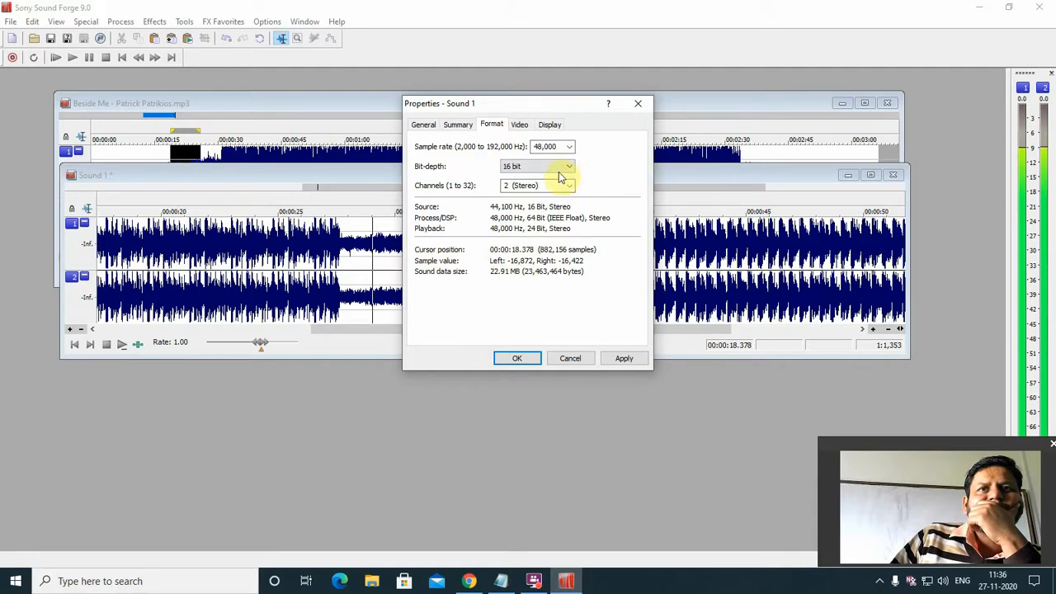
Set Sound 1's sample rate to 44,100 Hz and bit-depth to 64 bit (IEEE Float), and play it from the cursor
{"action": "left_click", "coordinate": [568, 147]}
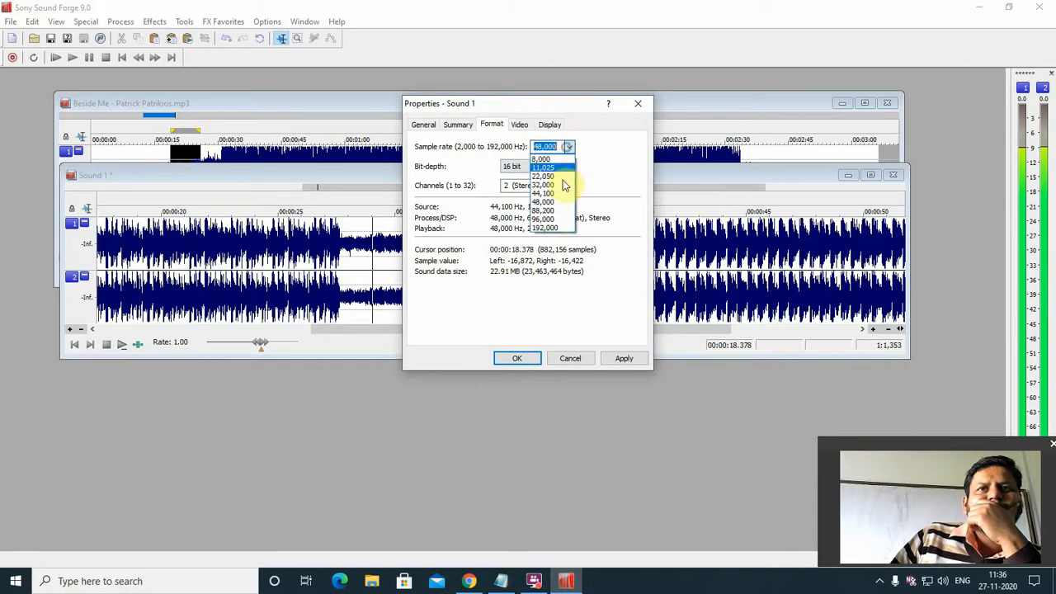
{"action": "left_click", "coordinate": [553, 222]}
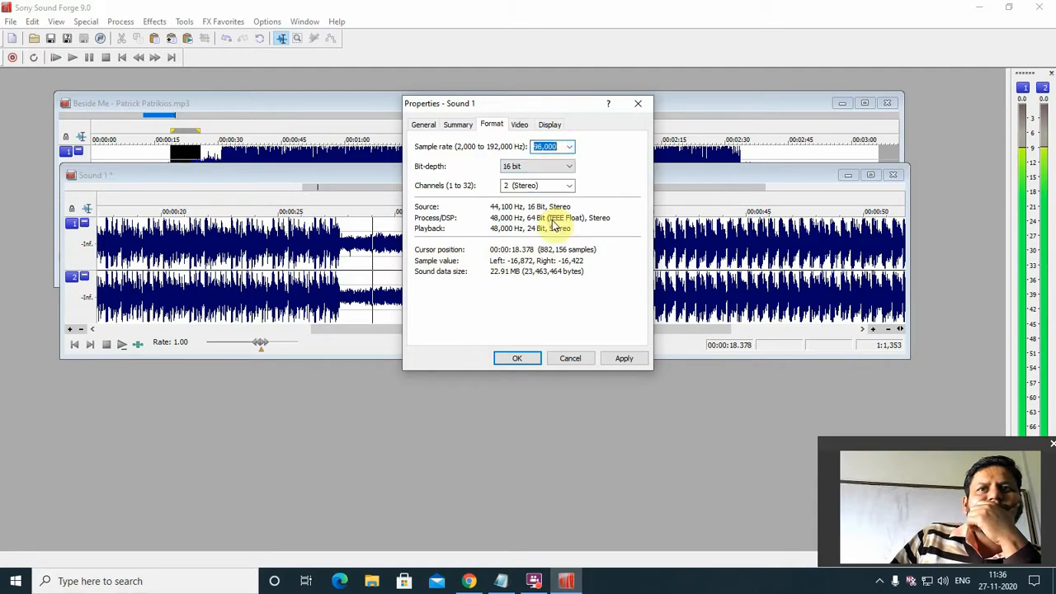
{"action": "left_click", "coordinate": [567, 149]}
{"action": "left_click", "coordinate": [550, 194]}
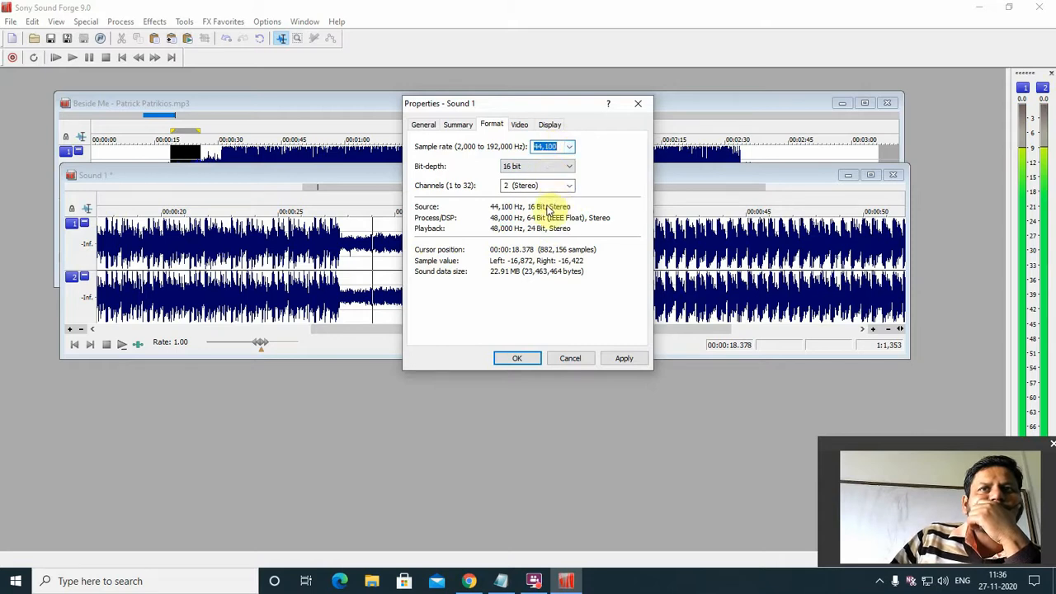
{"action": "left_click", "coordinate": [546, 166]}
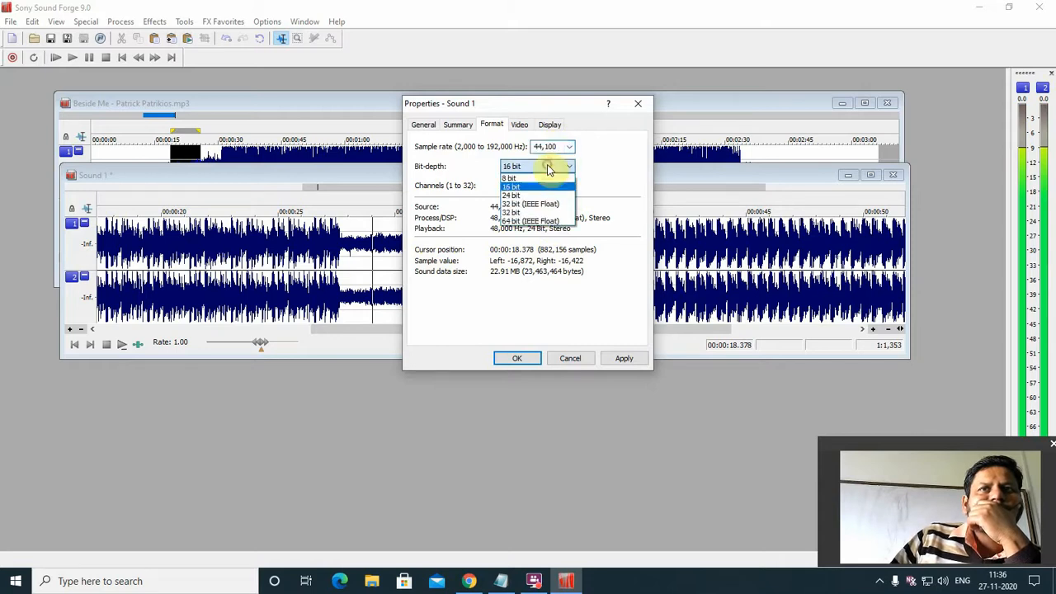
{"action": "left_click", "coordinate": [518, 221]}
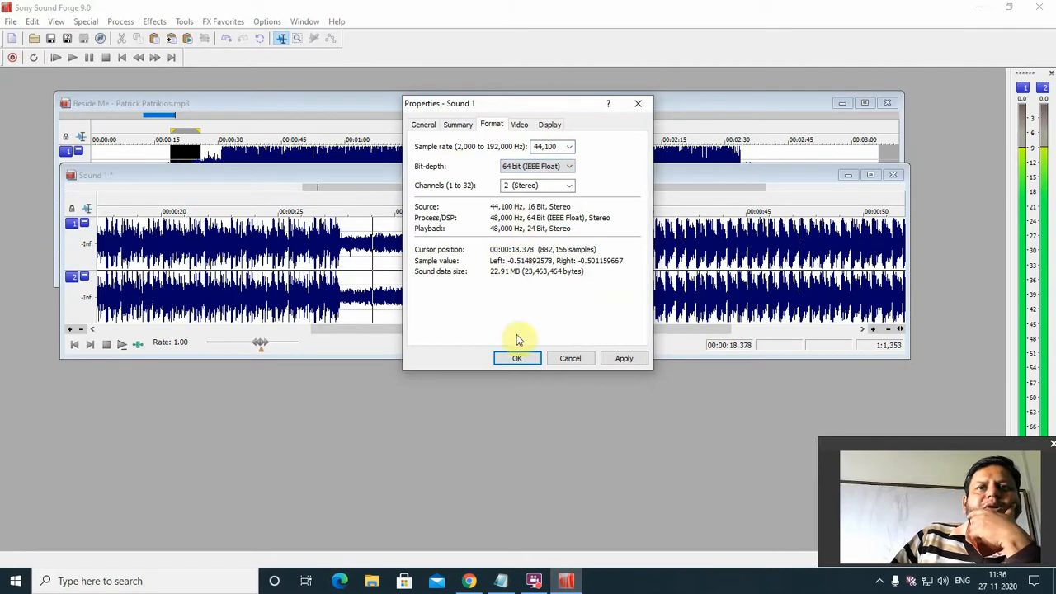
{"action": "left_click", "coordinate": [514, 360]}
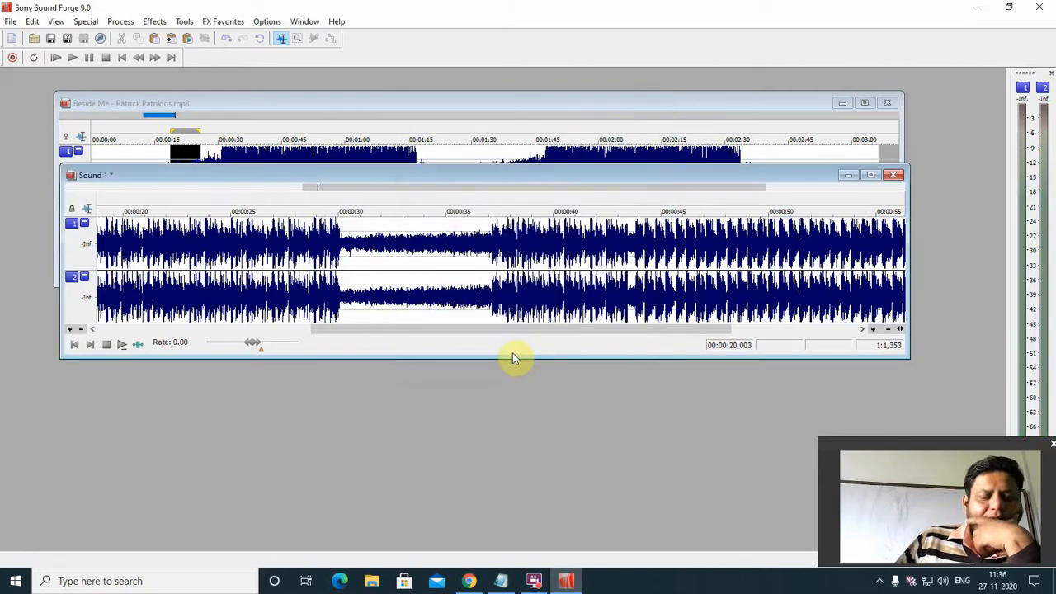
{"action": "key", "text": "space"}
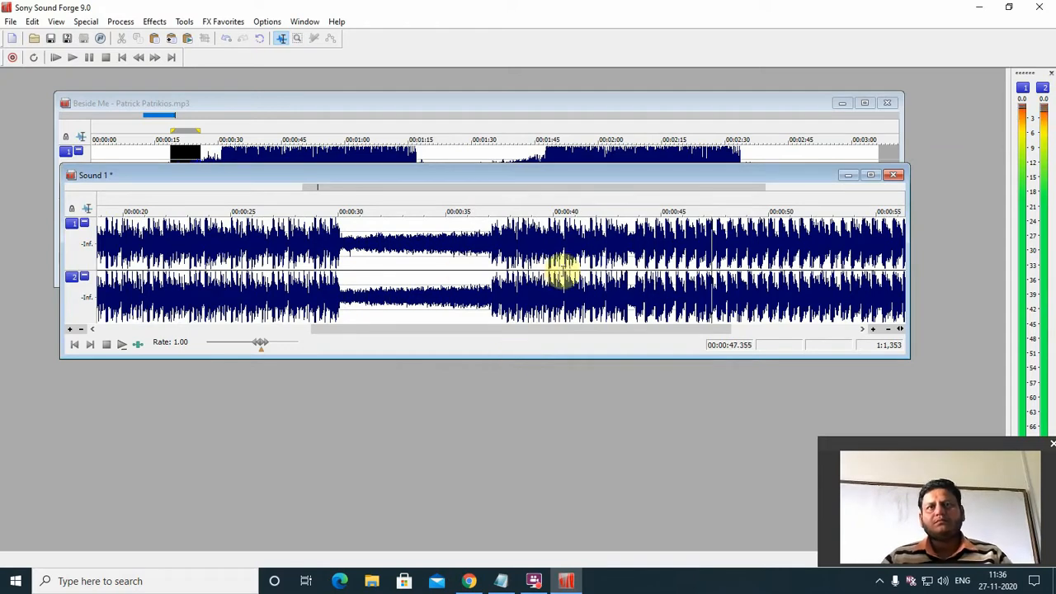
Convert Sound 1 from stereo to 1 (Mono), using the Left Channel as the source
{"action": "right_click", "coordinate": [565, 274]}
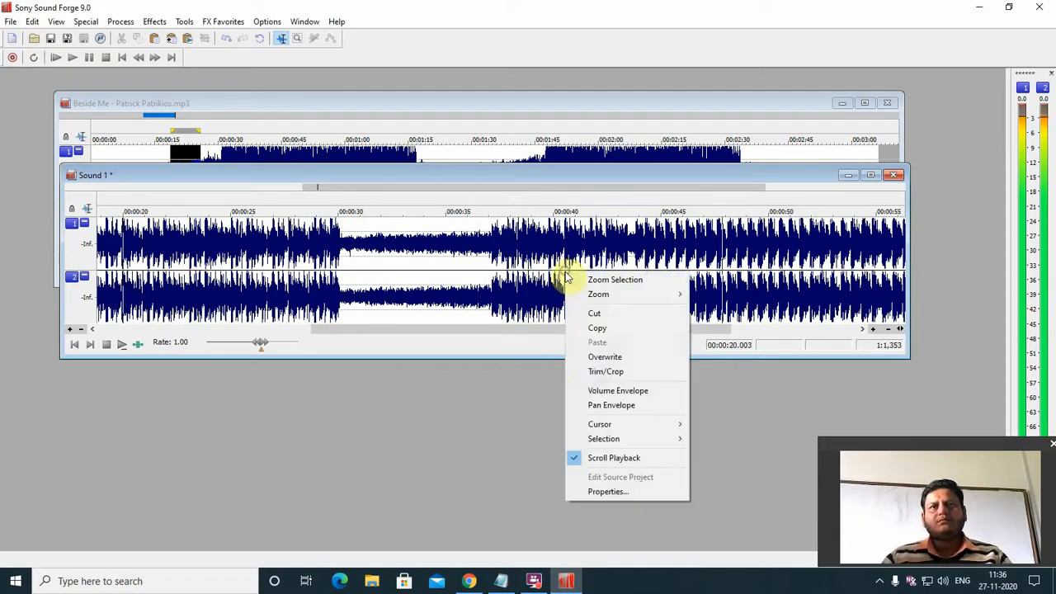
{"action": "left_click", "coordinate": [608, 493]}
{"action": "left_click", "coordinate": [493, 123]}
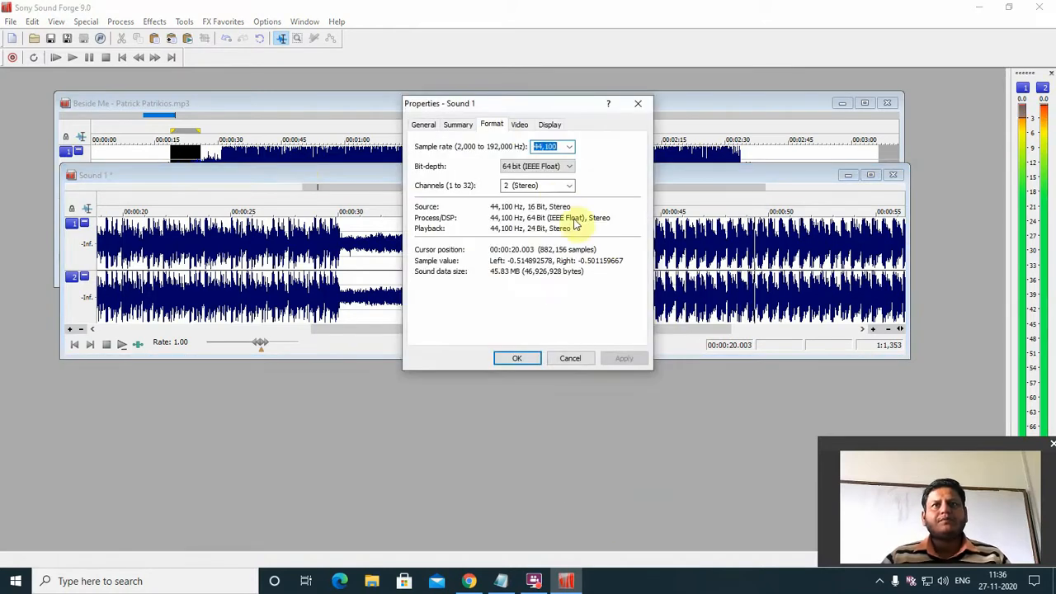
{"action": "left_click", "coordinate": [566, 188]}
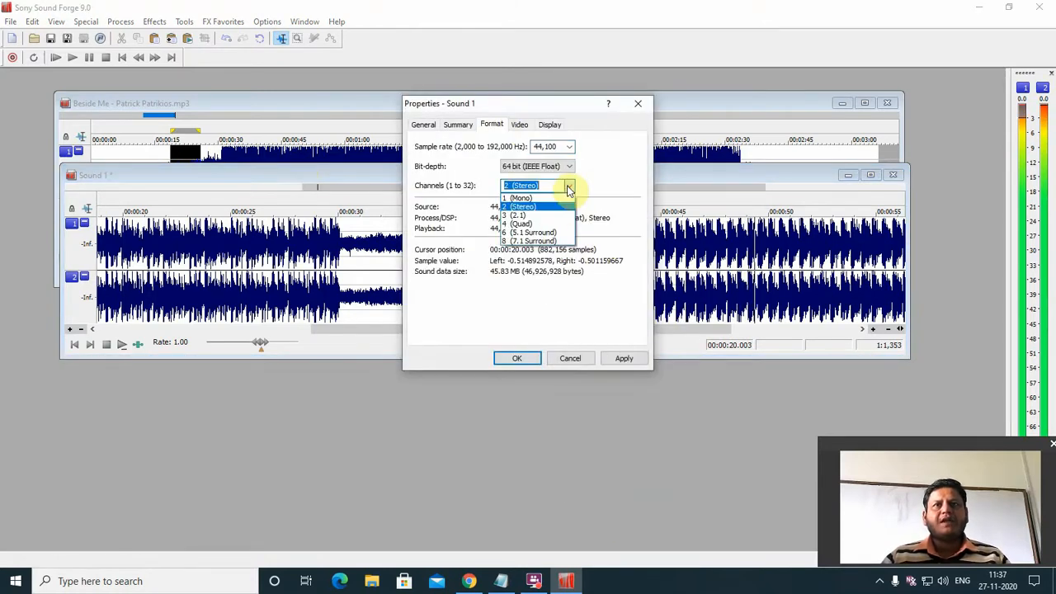
{"action": "left_click", "coordinate": [519, 198]}
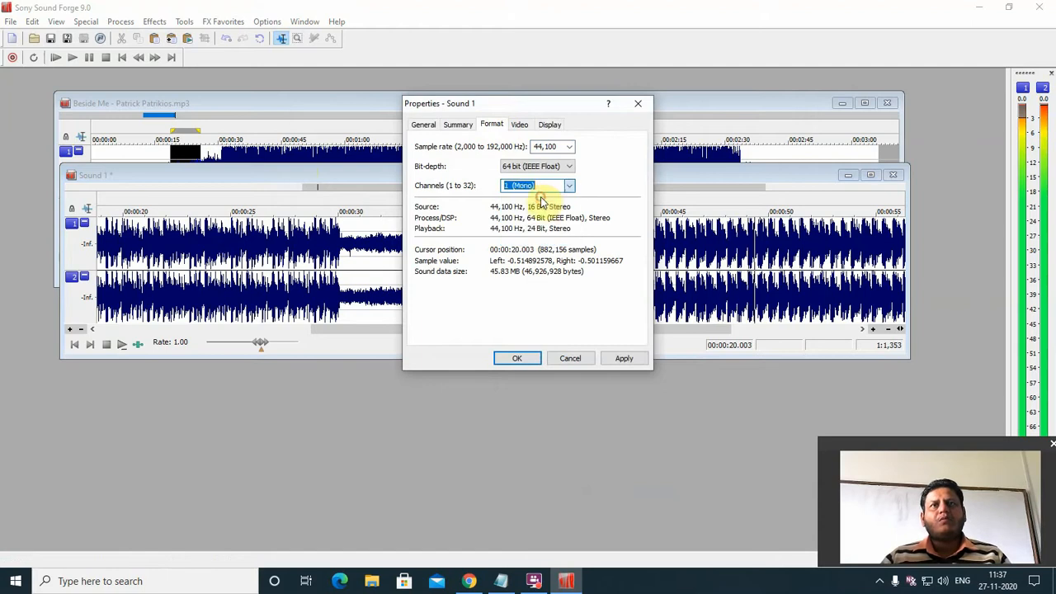
{"action": "left_click", "coordinate": [513, 360]}
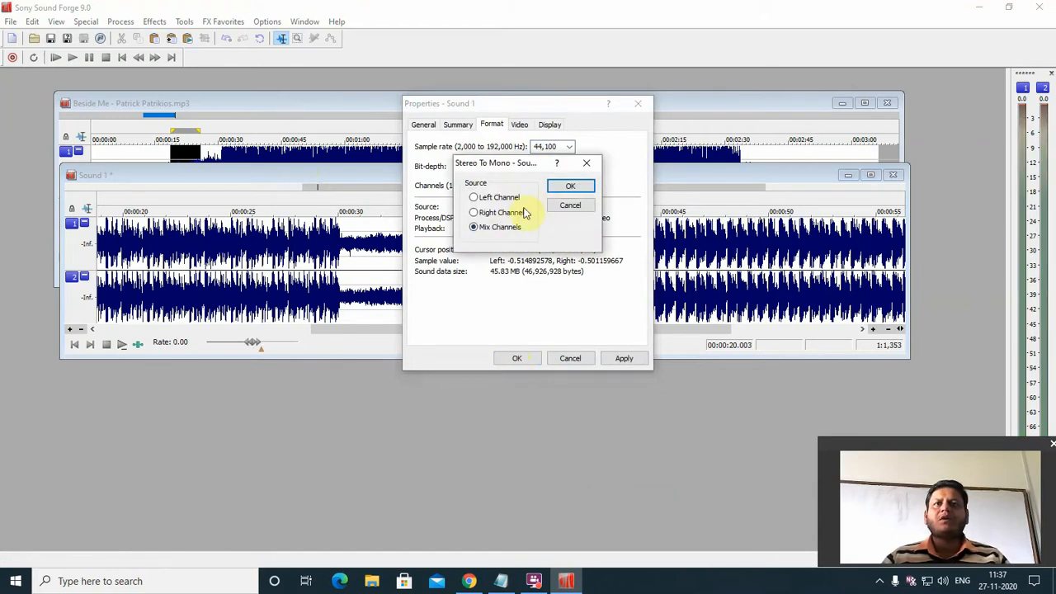
{"action": "left_click", "coordinate": [474, 199]}
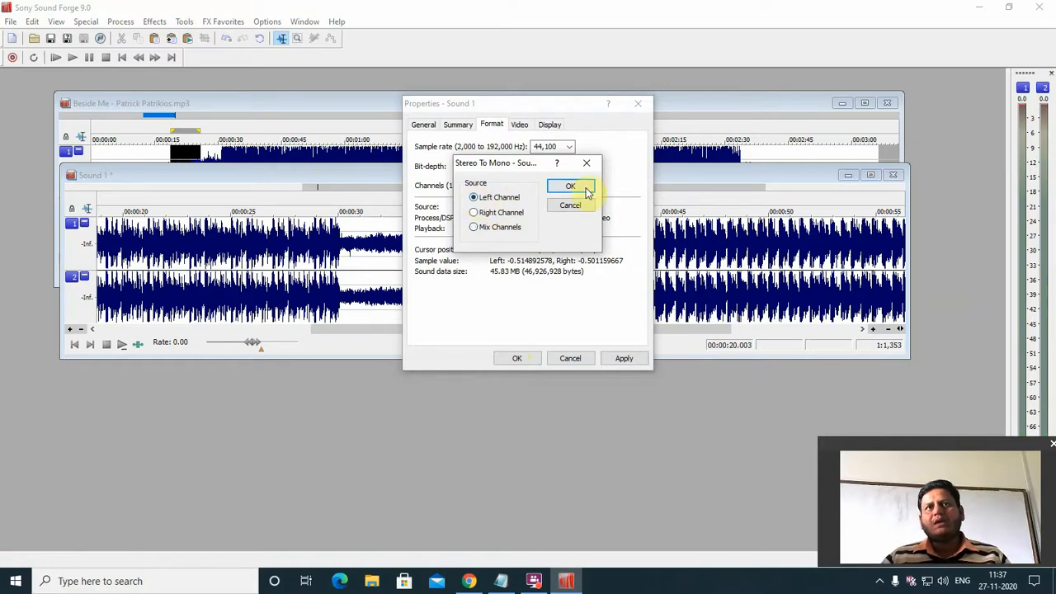
{"action": "left_click", "coordinate": [580, 188]}
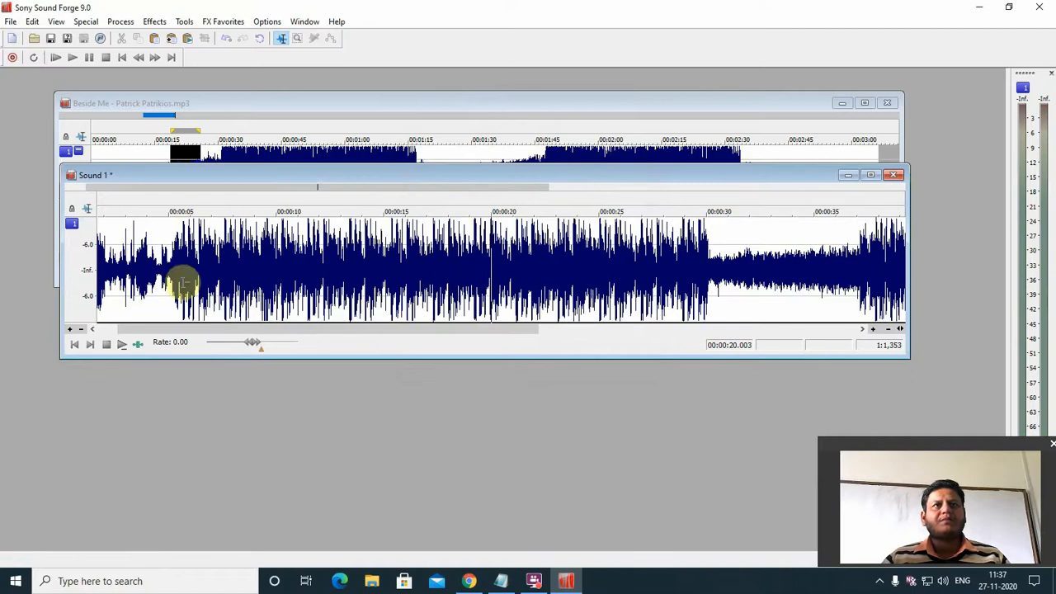
Compare Sound 1's mono waveform with the stereo Beside Me track, and listen to it from the start and from about 21 seconds
{"action": "left_click_drag", "start_coordinate": [357, 181], "coordinate": [328, 321]}
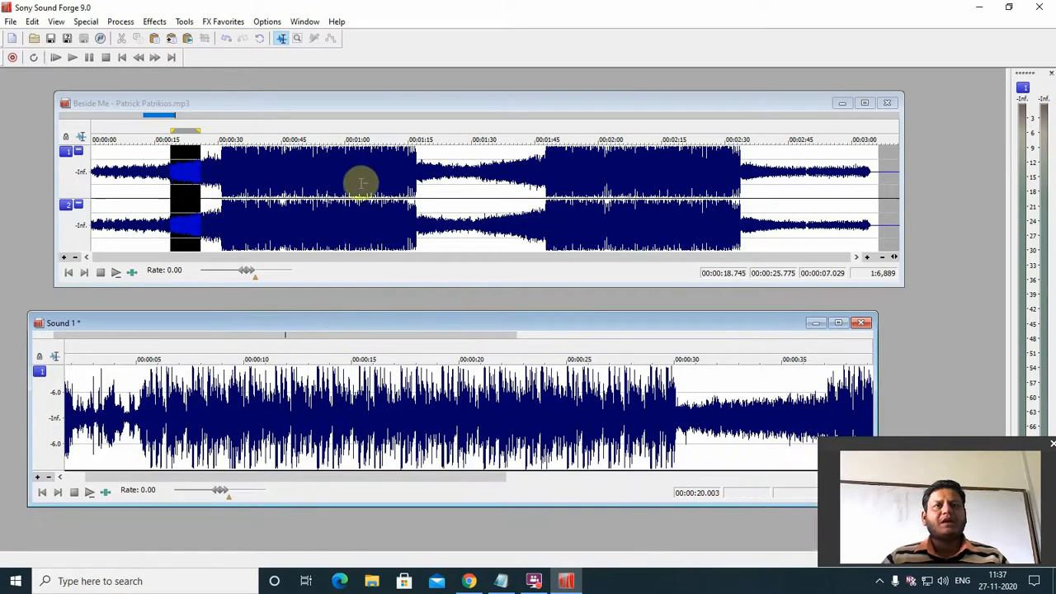
{"action": "left_click_drag", "start_coordinate": [409, 325], "coordinate": [447, 188]}
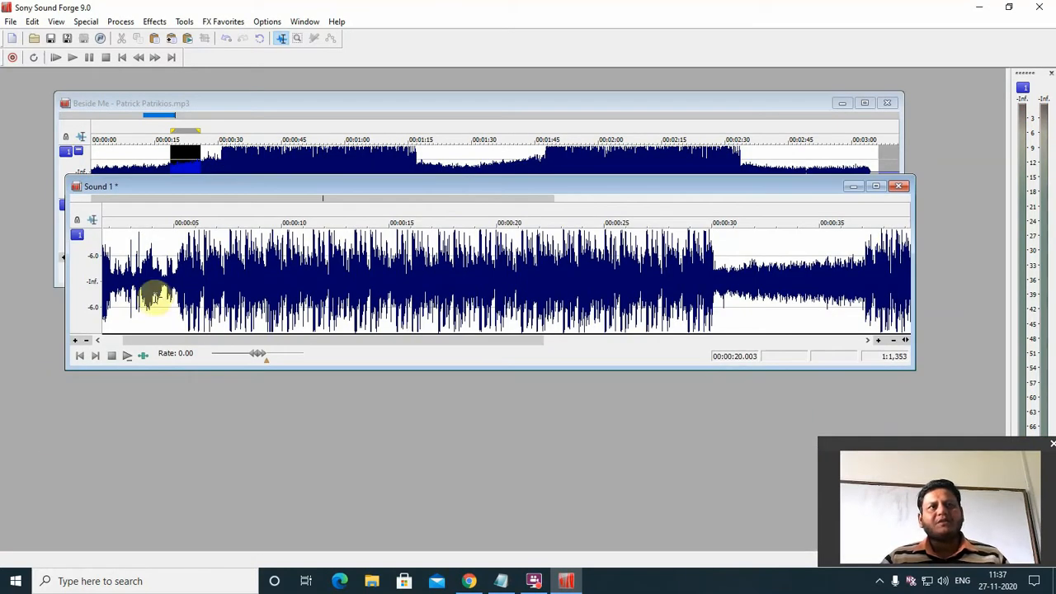
{"action": "left_click", "coordinate": [111, 277]}
{"action": "key", "text": "space"}
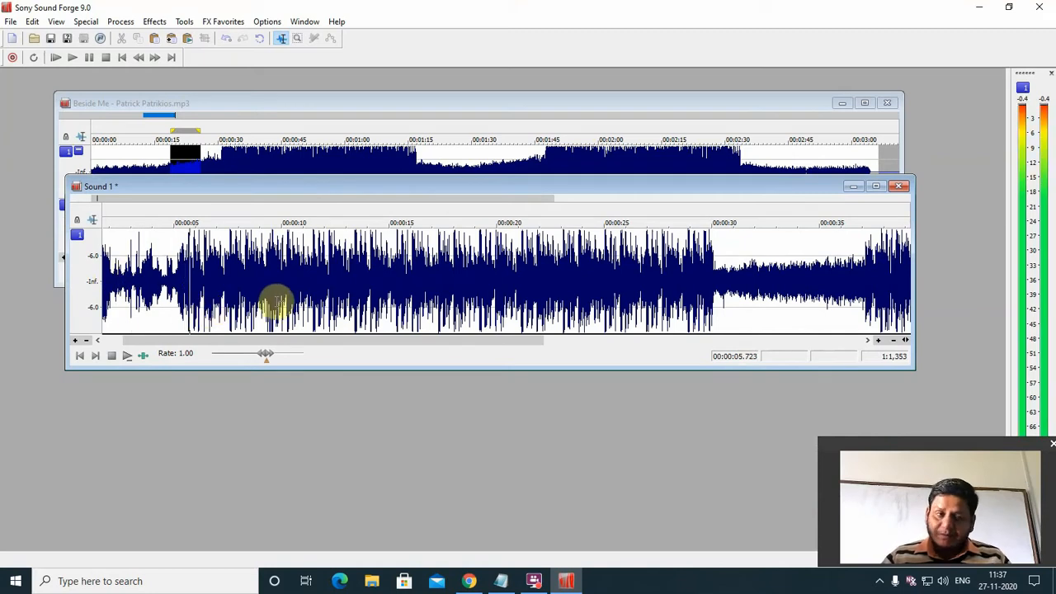
{"action": "left_click", "coordinate": [314, 288]}
{"action": "left_click", "coordinate": [519, 285]}
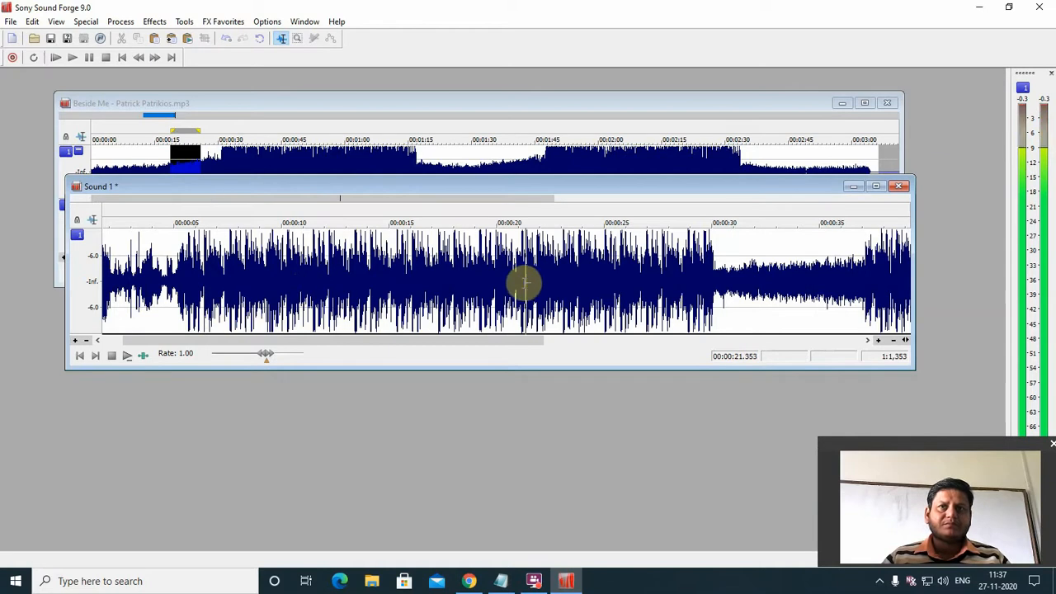
Convert Sound 1 to 2 (Stereo) with Both Channels as the destination, and play it from about 4 seconds
{"action": "right_click", "coordinate": [456, 294]}
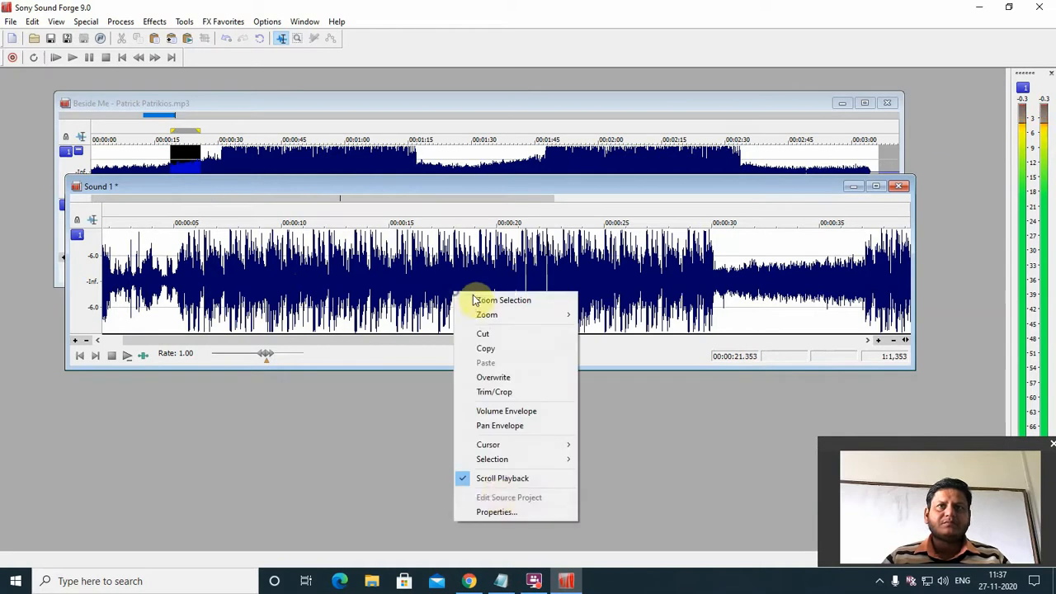
{"action": "left_click", "coordinate": [493, 511]}
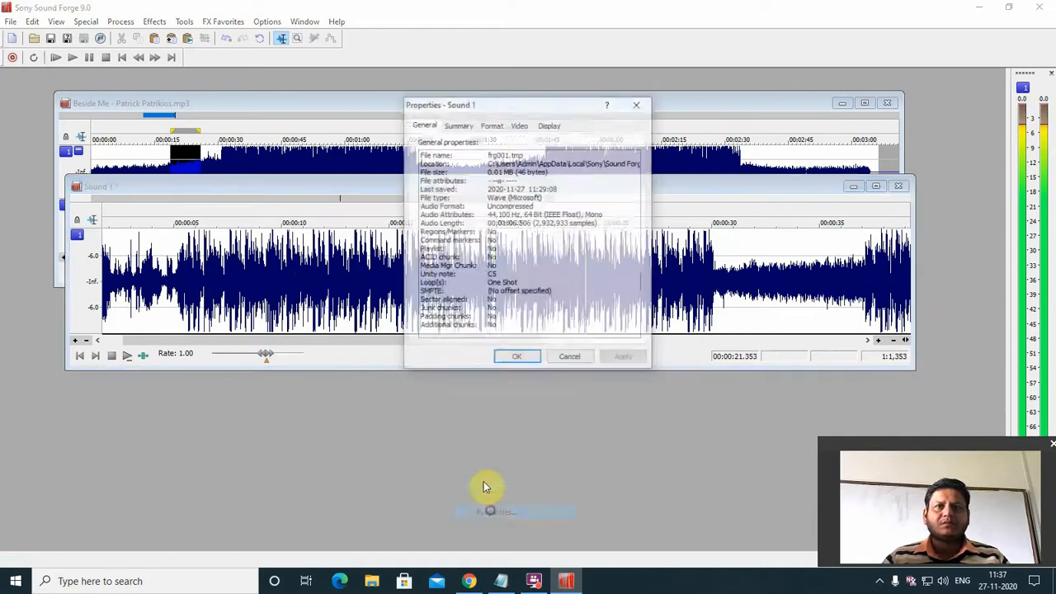
{"action": "left_click", "coordinate": [493, 125]}
{"action": "left_click", "coordinate": [540, 186]}
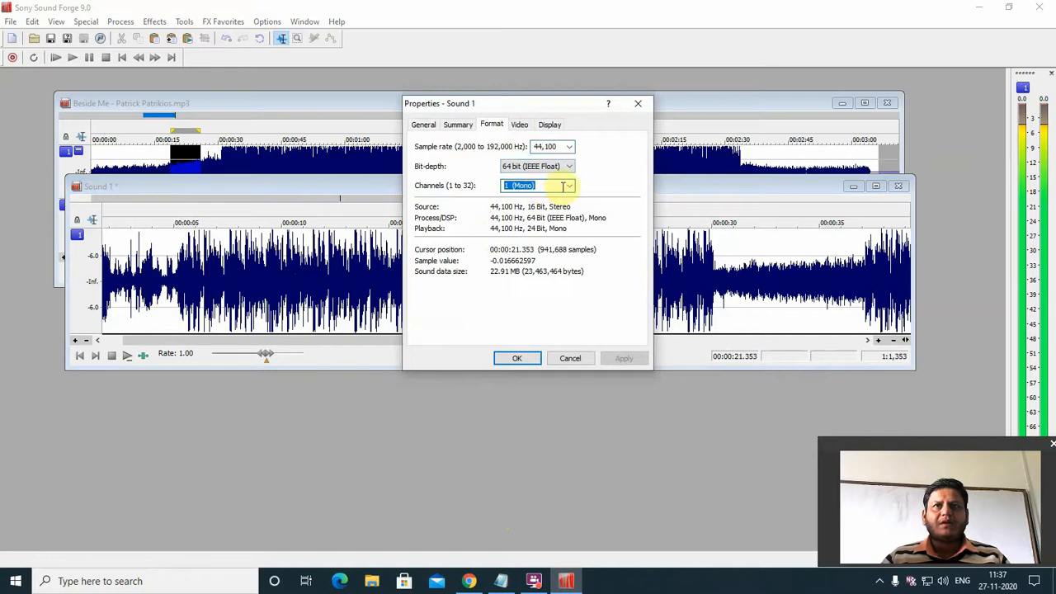
{"action": "left_click", "coordinate": [562, 187]}
{"action": "left_click", "coordinate": [543, 207]}
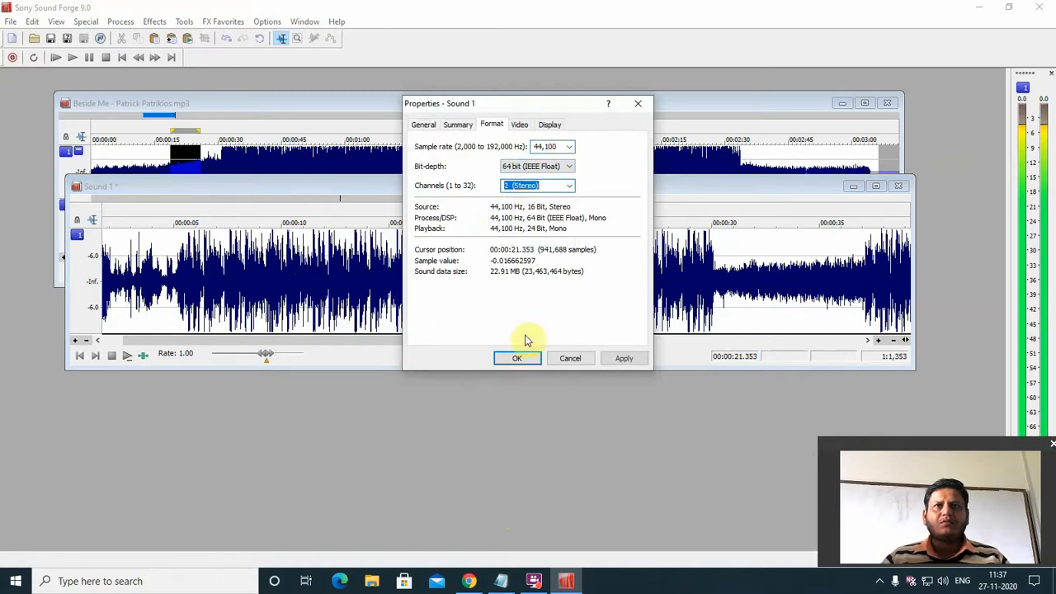
{"action": "left_click", "coordinate": [516, 358]}
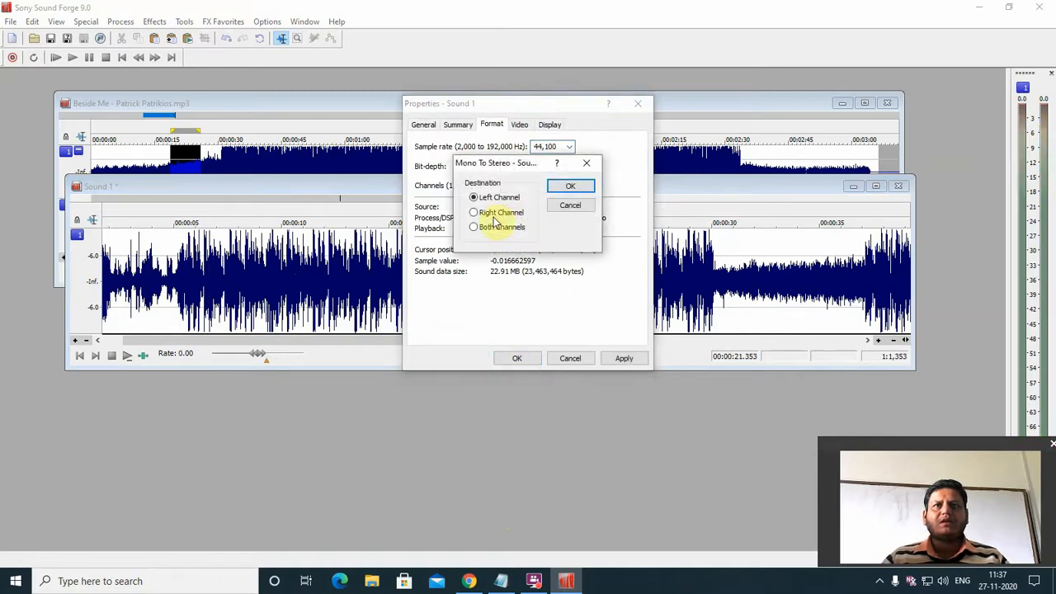
{"action": "left_click", "coordinate": [489, 232]}
{"action": "left_click", "coordinate": [570, 186]}
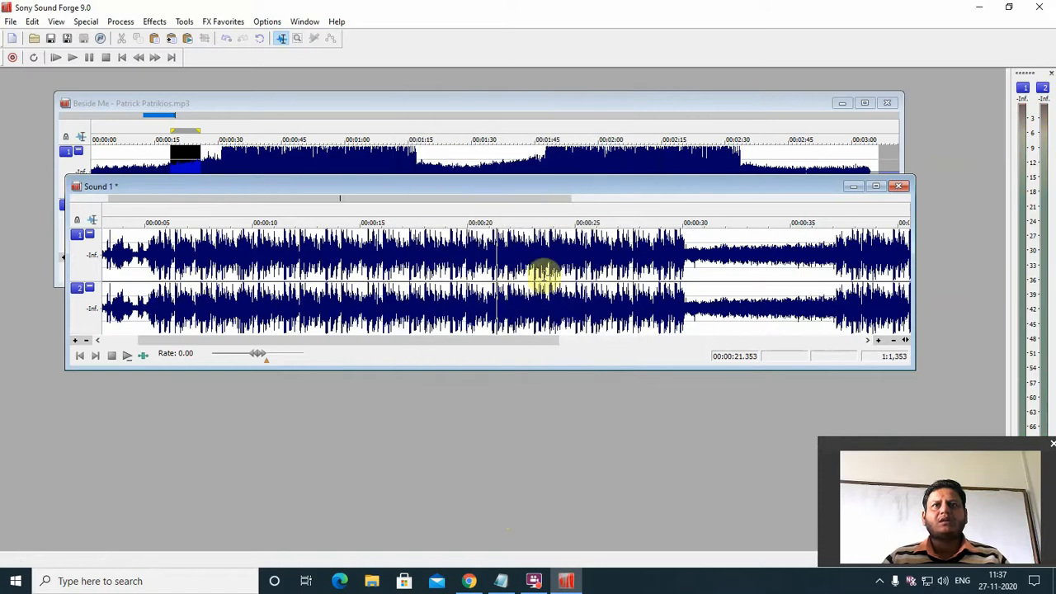
{"action": "left_click", "coordinate": [126, 256]}
{"action": "key", "text": "space"}
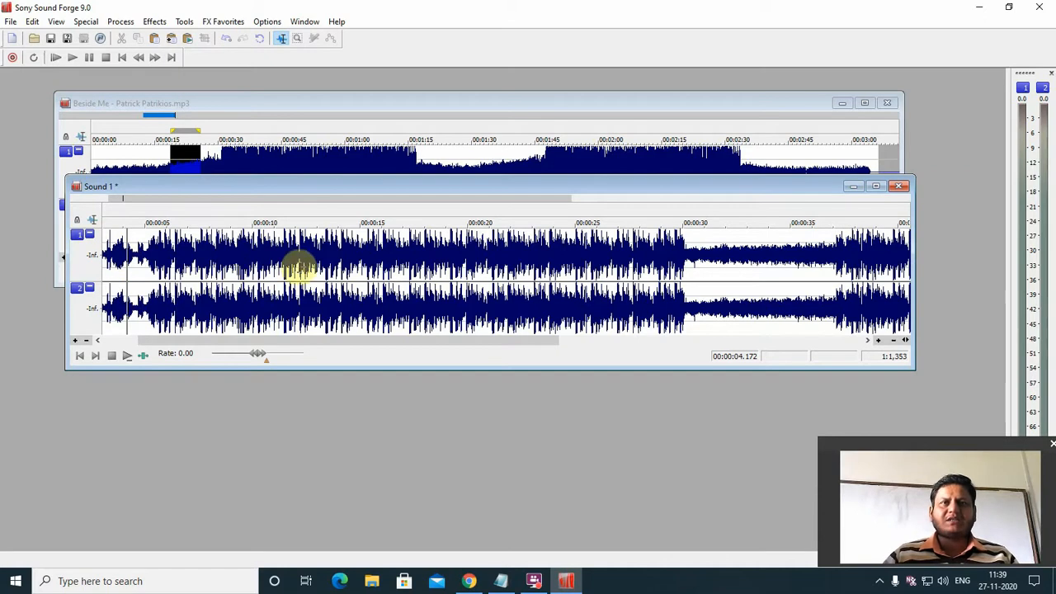
Set Sound 1's channels to 8 (7.1 Surround) in its format properties, and play it from near the start
{"action": "right_click", "coordinate": [350, 274]}
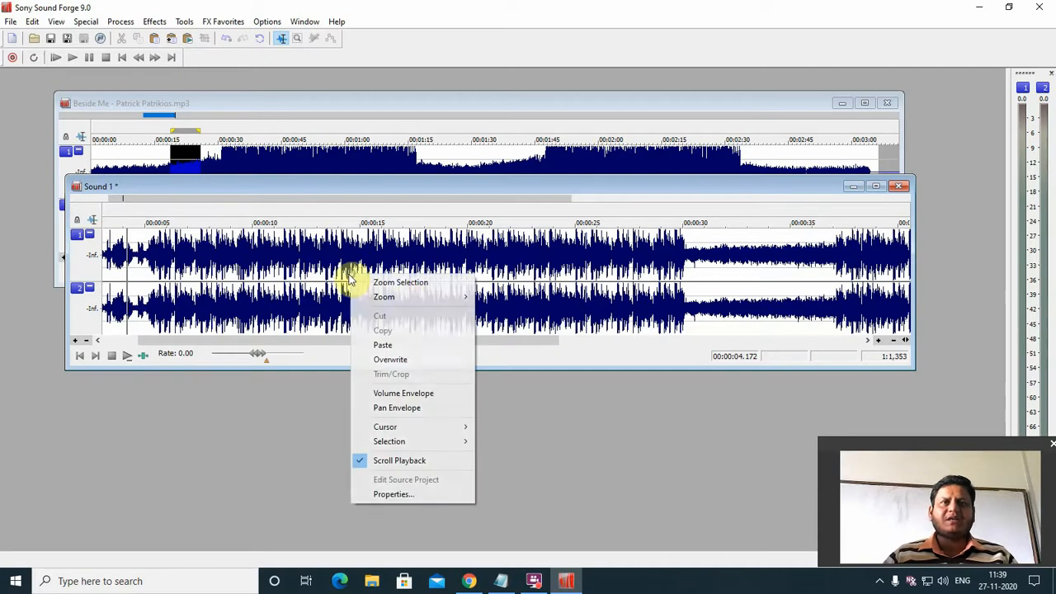
{"action": "left_click", "coordinate": [413, 495]}
{"action": "left_click", "coordinate": [493, 124]}
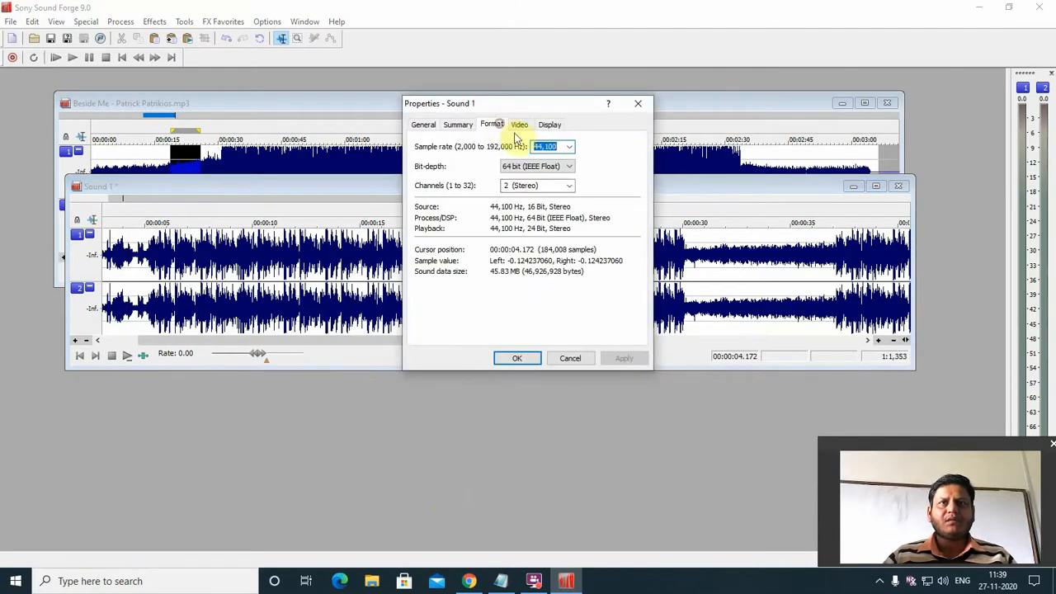
{"action": "left_click", "coordinate": [567, 186]}
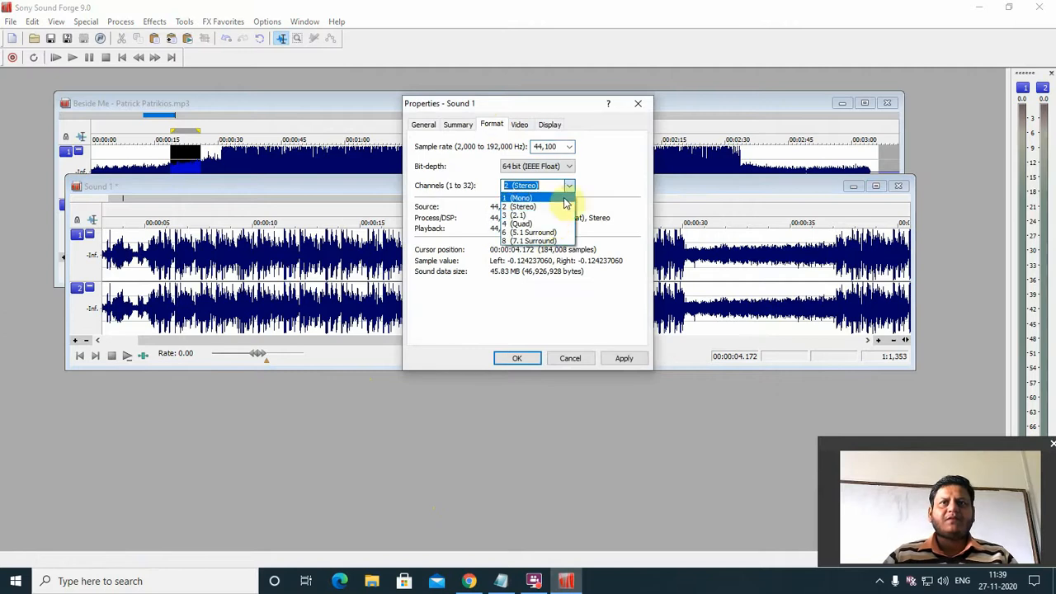
{"action": "left_click", "coordinate": [528, 245]}
{"action": "left_click", "coordinate": [517, 358]}
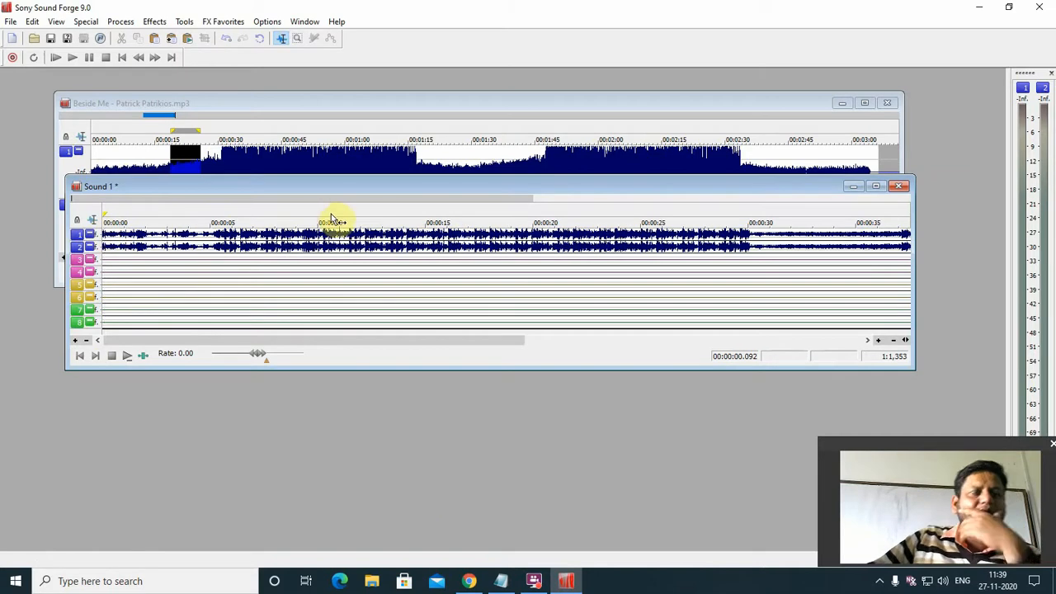
{"action": "key", "text": "space"}
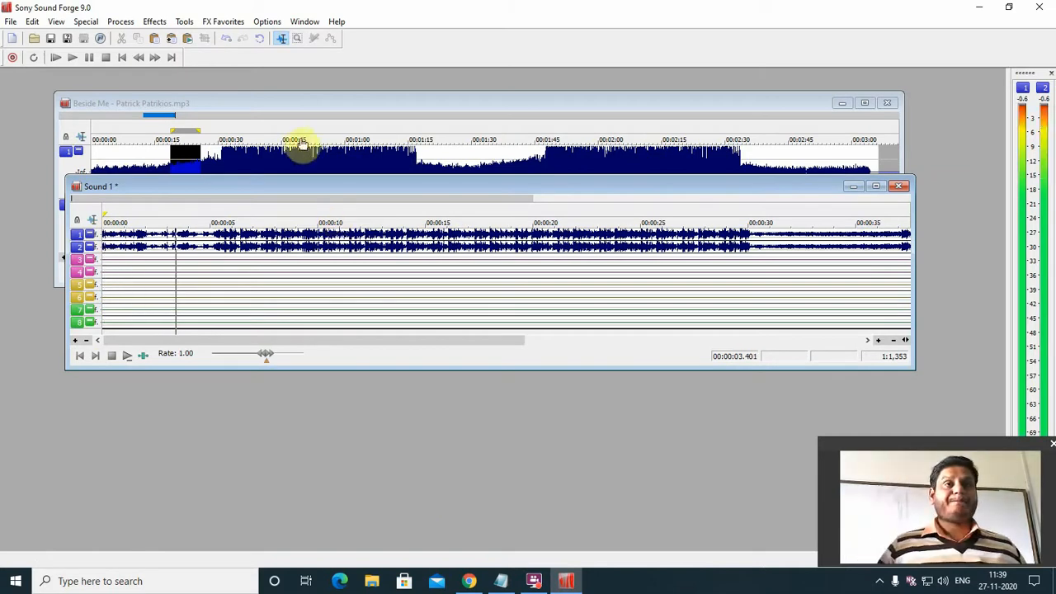
Place Sound 1 below Beside Me, and paste the Beside Me passage from about 0:42 to 1:07 near Sound 1's start, accepting the channel mismatch
{"action": "left_click_drag", "start_coordinate": [346, 190], "coordinate": [375, 297]}
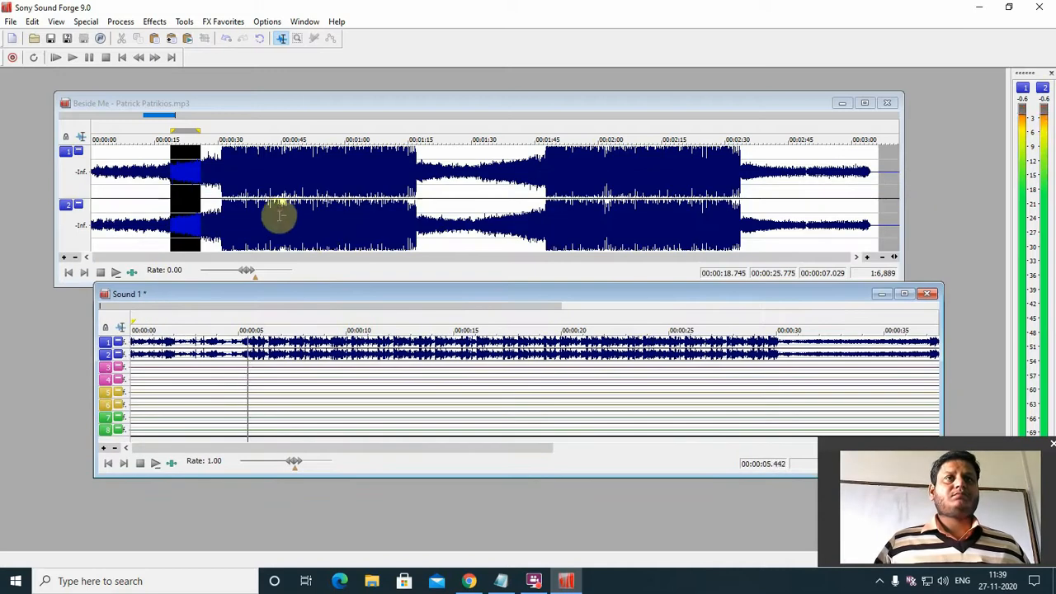
{"action": "left_click_drag", "start_coordinate": [268, 182], "coordinate": [376, 230]}
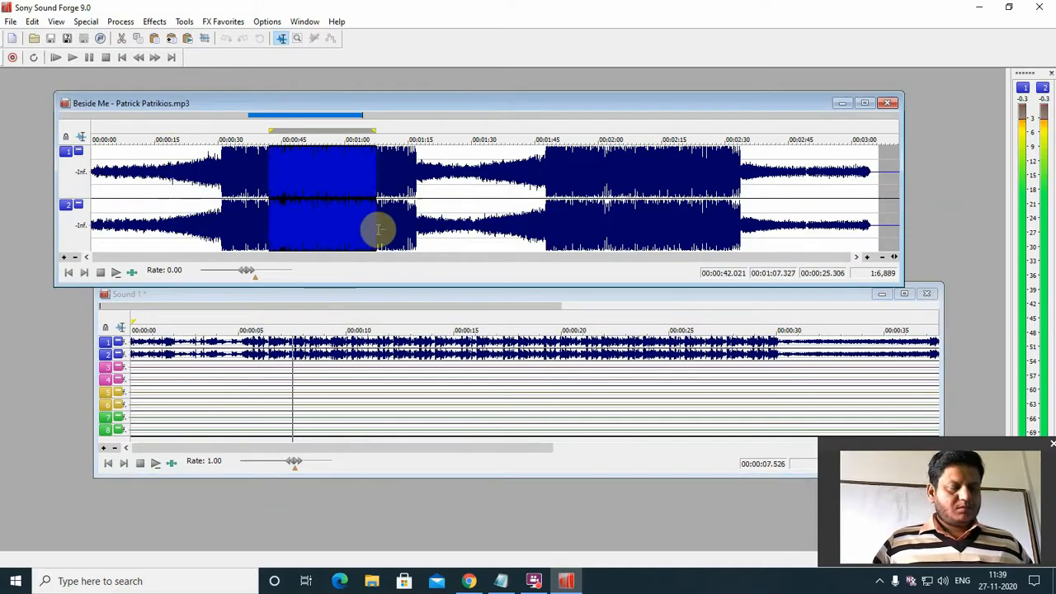
{"action": "left_click", "coordinate": [158, 390]}
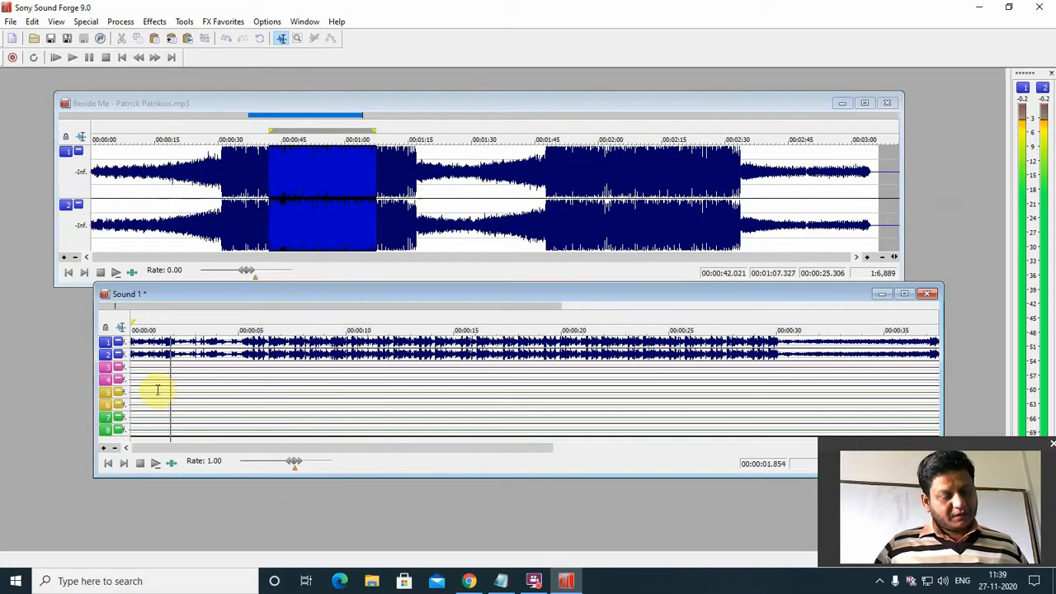
{"action": "key", "text": "ctrl+v"}
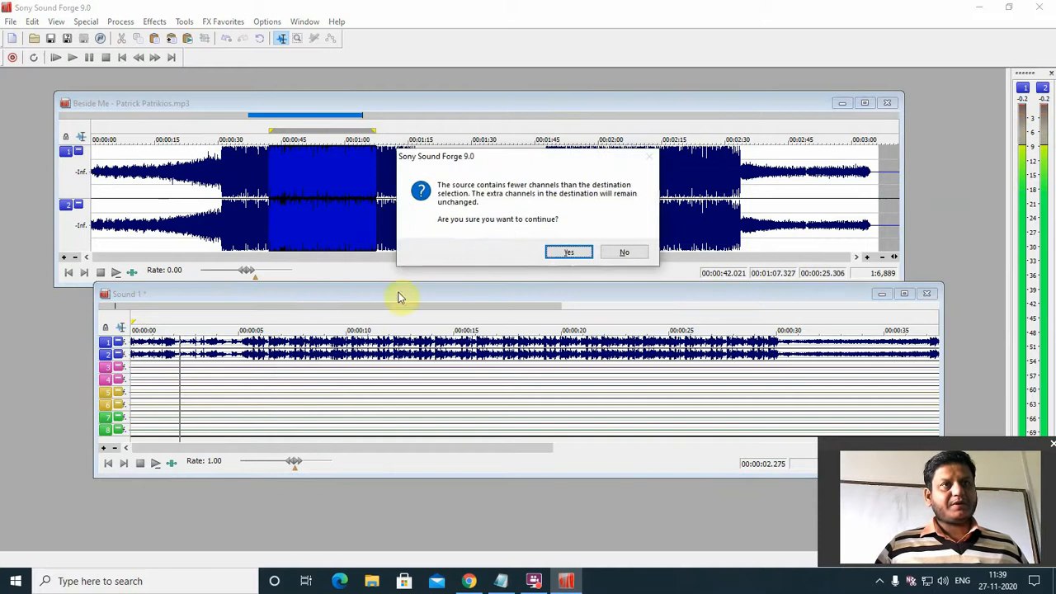
{"action": "left_click", "coordinate": [567, 253]}
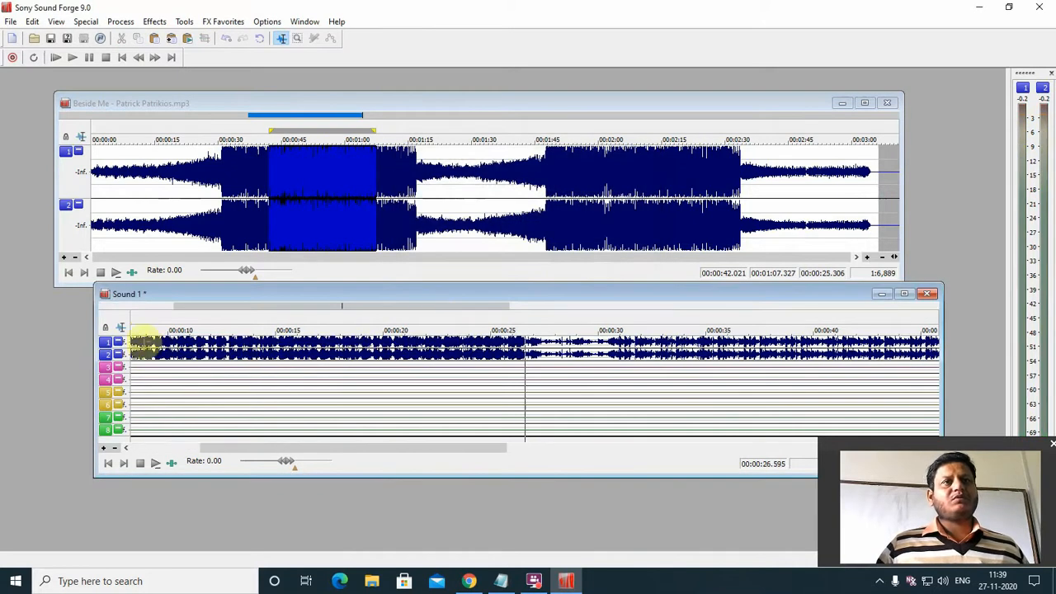
Listen to the eight-channel Sound 1 from about 9 seconds, within the pasted passage
{"action": "left_click", "coordinate": [142, 345]}
{"action": "key", "text": "space"}
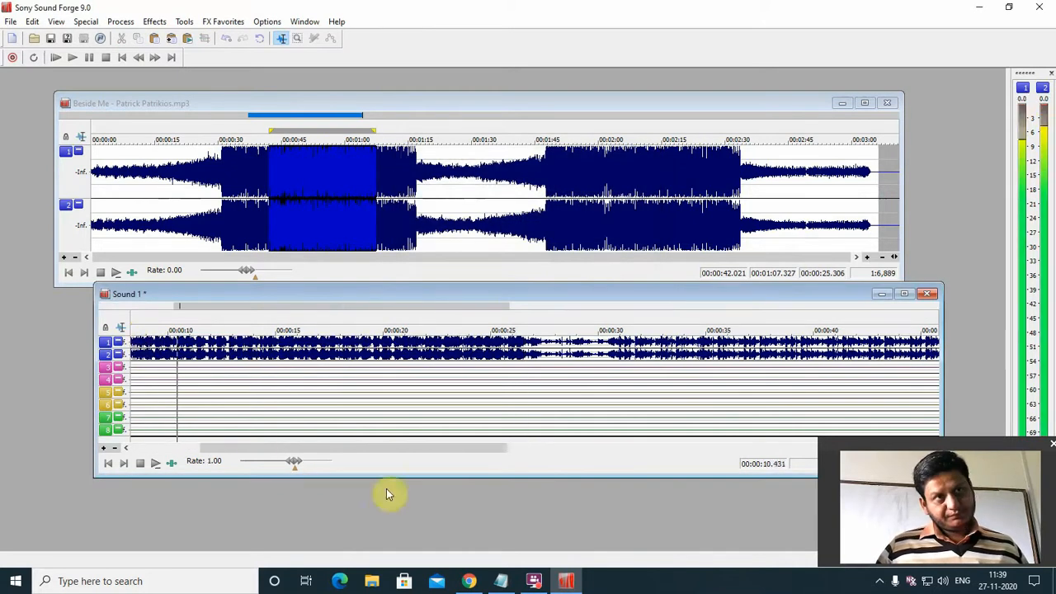
{"action": "right_click", "coordinate": [293, 353]}
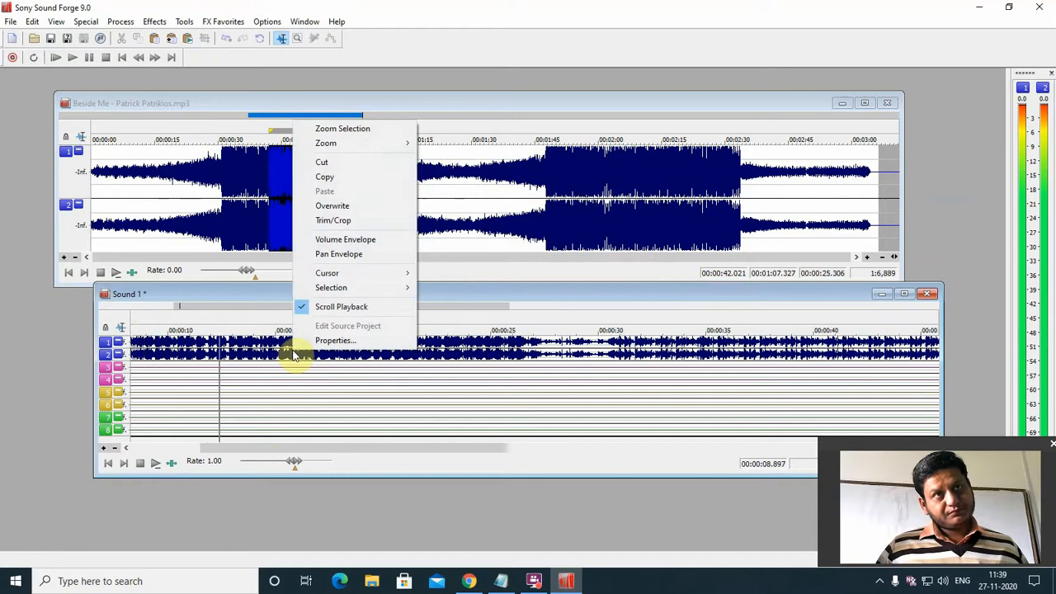
{"action": "left_click", "coordinate": [354, 221]}
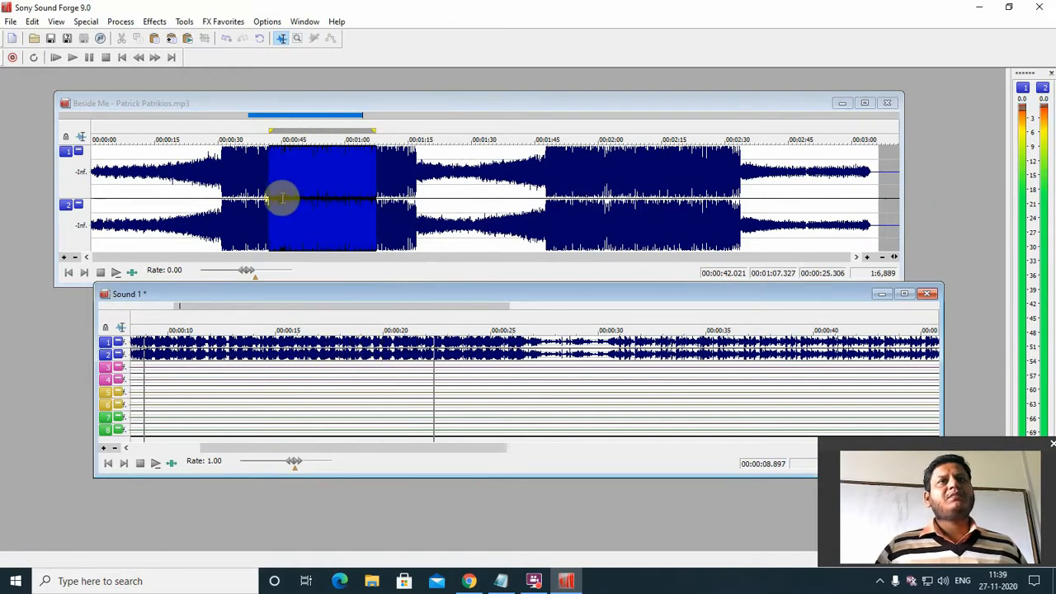
Widen the Beside Me selection to about 0:34–1:23, and clear it by placing the cursor at about 44 seconds
{"action": "left_click", "coordinate": [270, 132]}
{"action": "left_click_drag", "start_coordinate": [270, 131], "coordinate": [235, 131]}
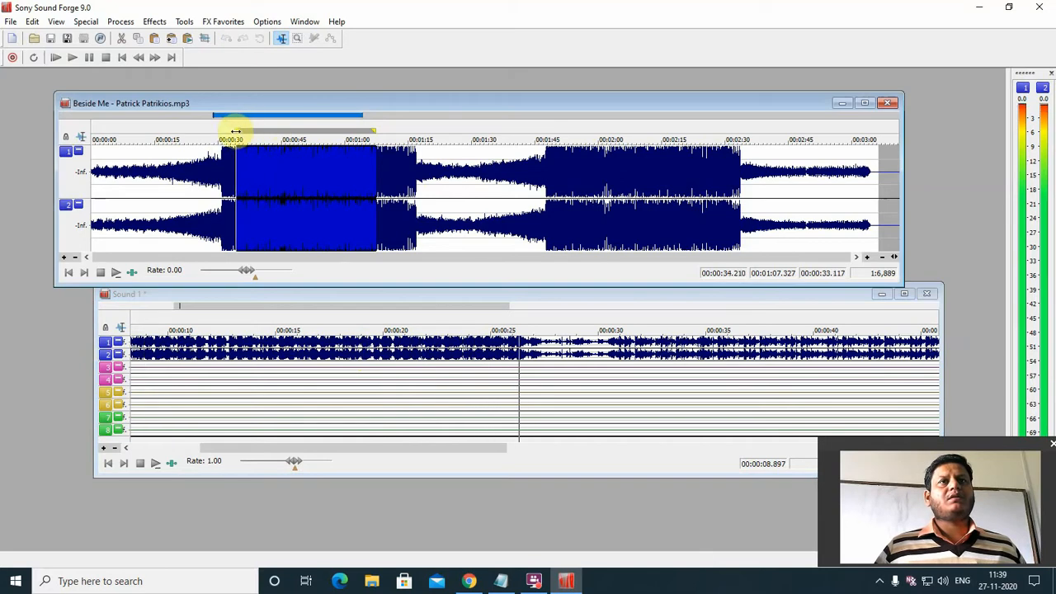
{"action": "left_click_drag", "start_coordinate": [377, 134], "coordinate": [440, 132]}
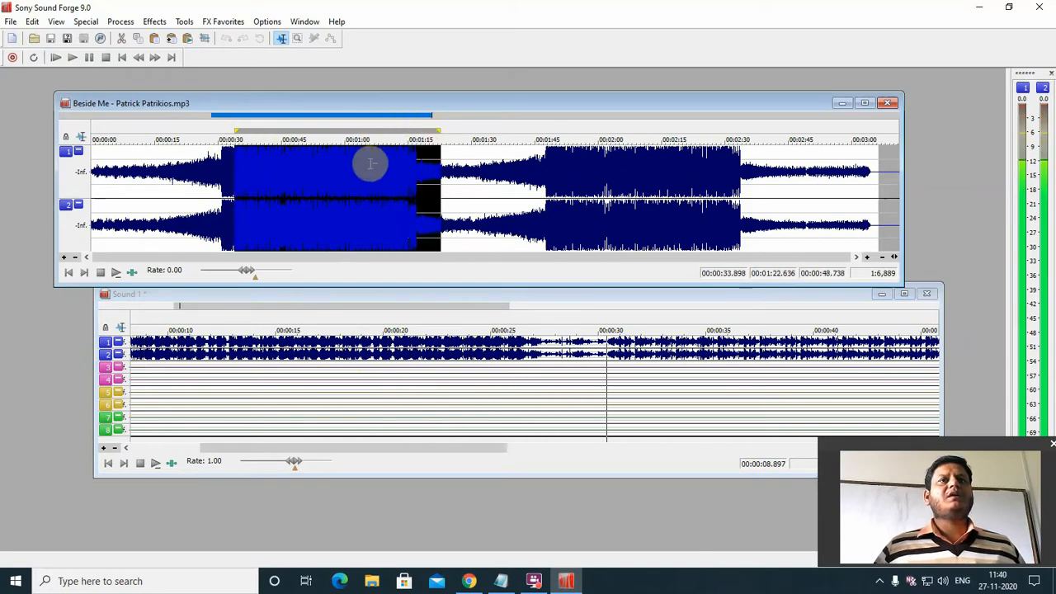
{"action": "right_click", "coordinate": [361, 207]}
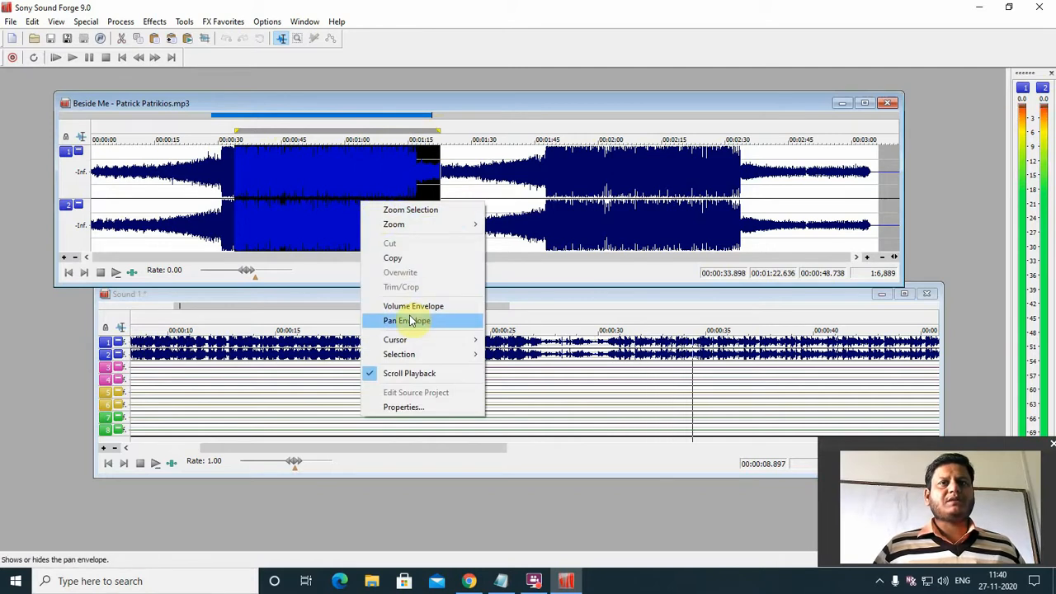
{"action": "left_click", "coordinate": [289, 165]}
{"action": "left_click", "coordinate": [279, 169]}
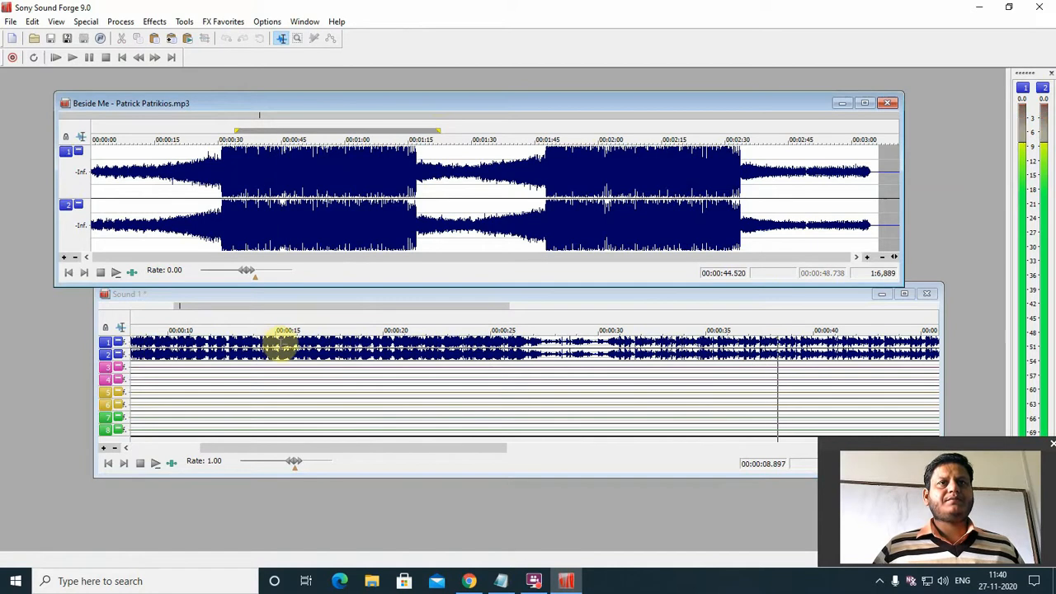
Shorten the Beside Me loop region to about 41 seconds by moving its end earlier, and play from about 55 seconds
{"action": "right_click", "coordinate": [280, 345]}
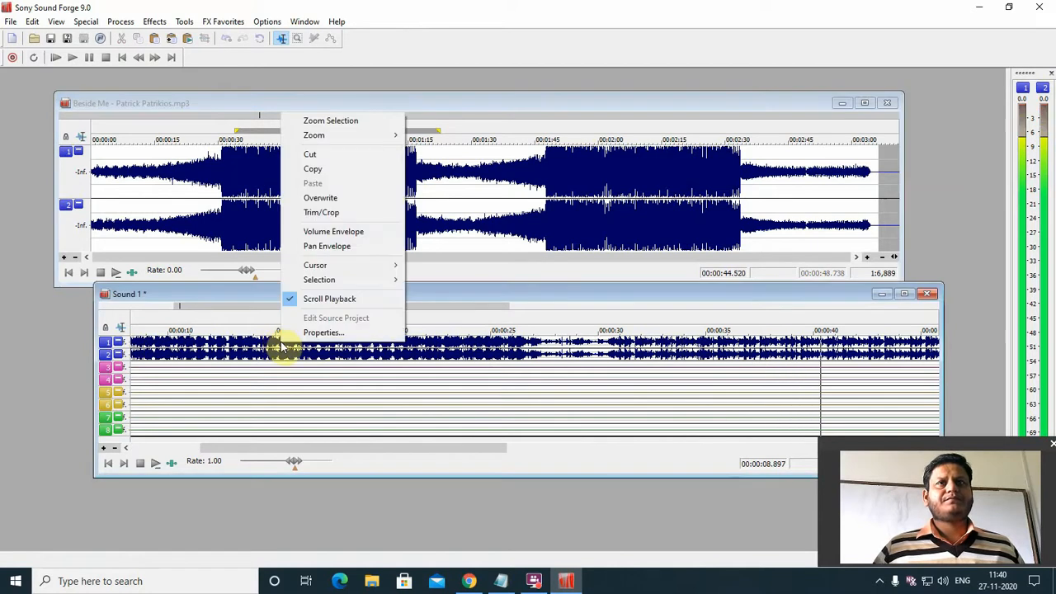
{"action": "left_click", "coordinate": [323, 212]}
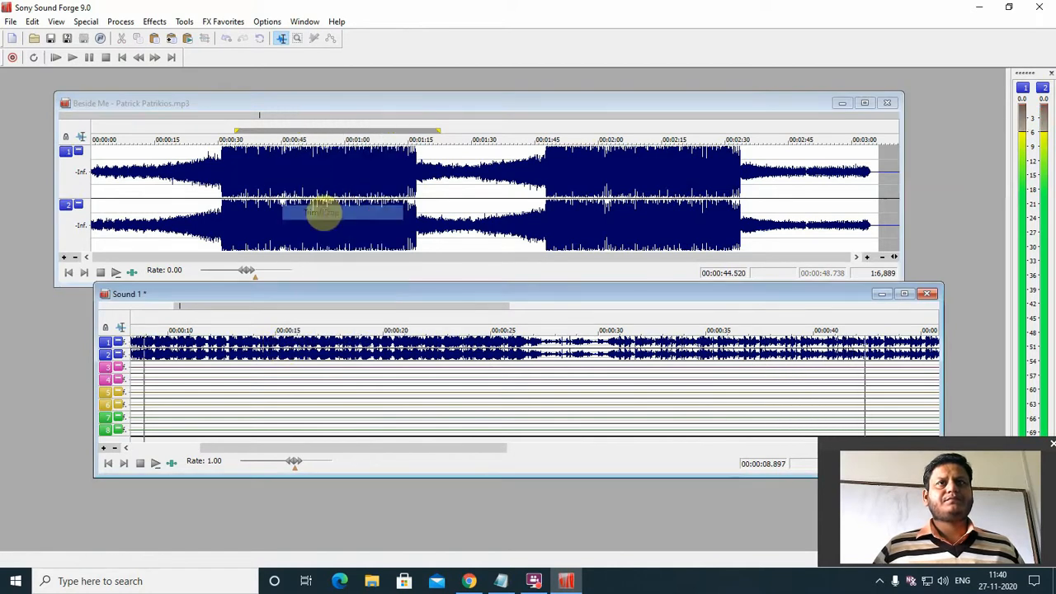
{"action": "left_click", "coordinate": [325, 213]}
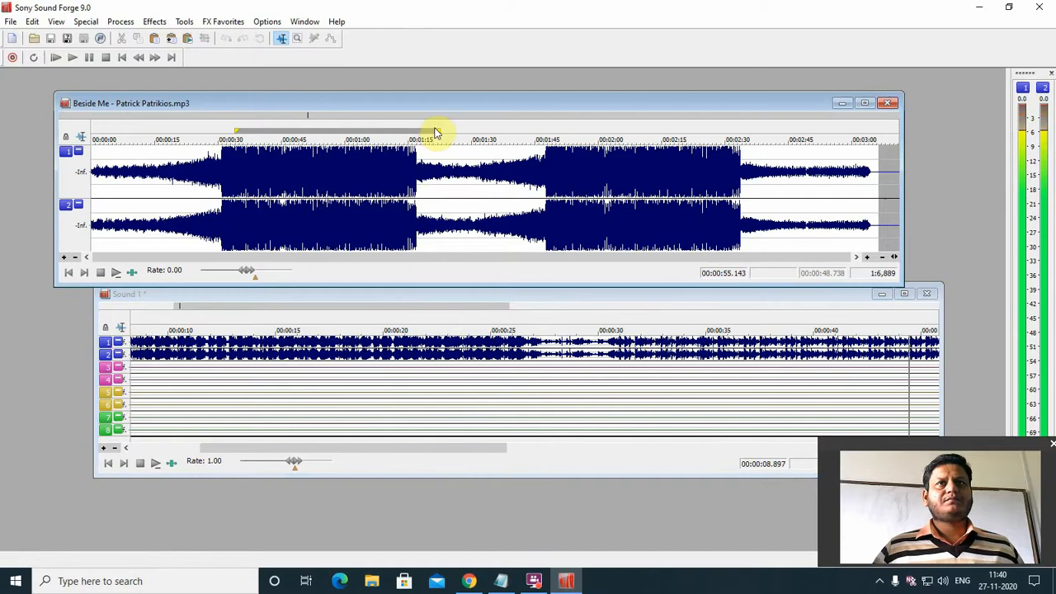
{"action": "mouse_move", "coordinate": [429, 132]}
{"action": "left_mouse_down"}
{"action": "mouse_move", "coordinate": [377, 132]}
{"action": "mouse_move", "coordinate": [409, 133]}
{"action": "left_mouse_up"}
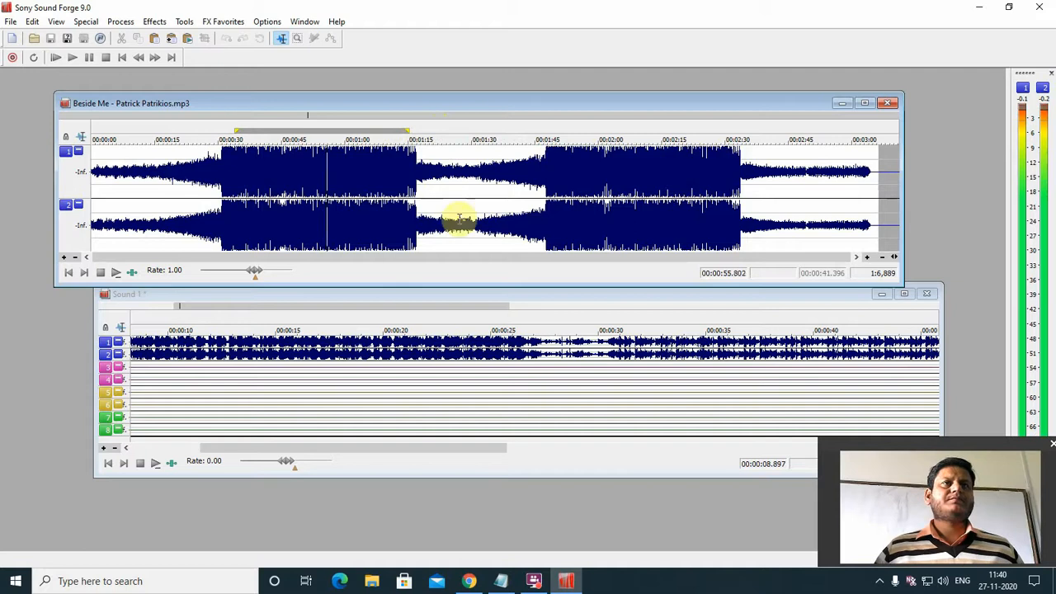
{"action": "key", "text": "space"}
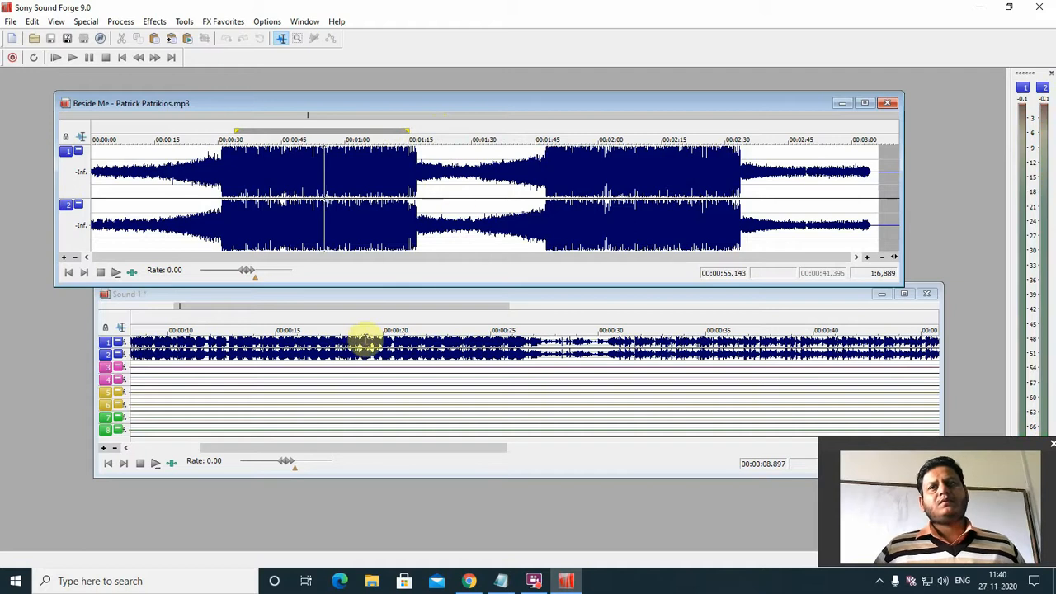
Review the sample rate, bit-depth and channel settings in Sound 1's format properties
{"action": "right_click", "coordinate": [365, 338]}
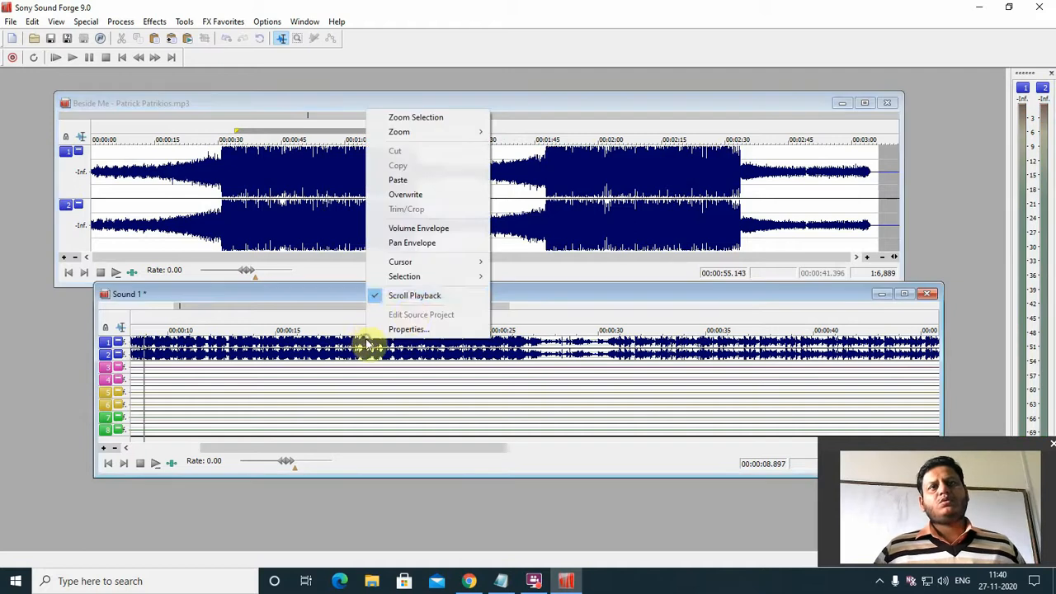
{"action": "left_click", "coordinate": [407, 329]}
{"action": "left_click", "coordinate": [496, 128]}
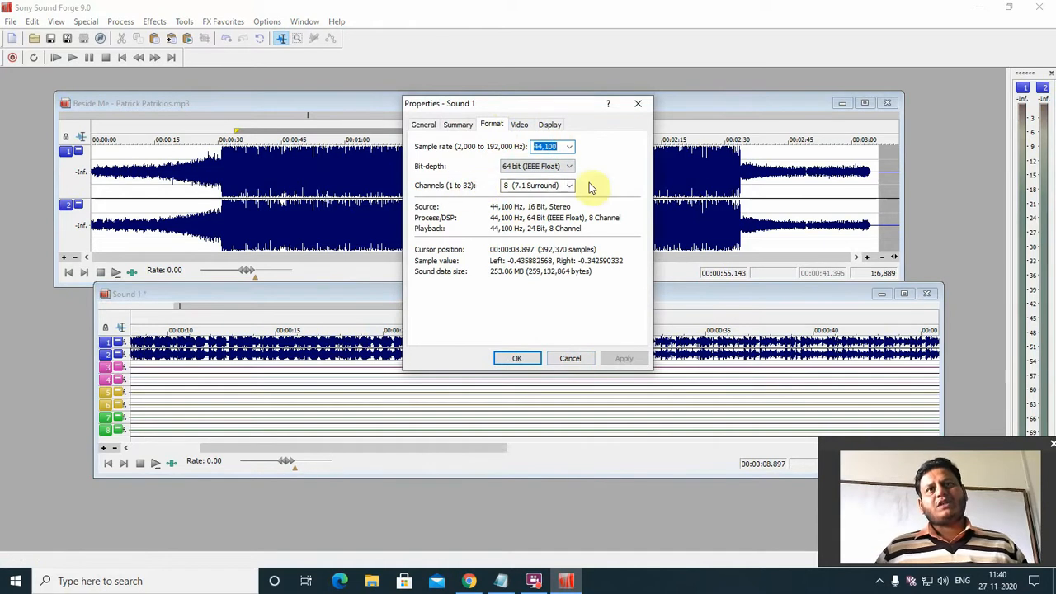
{"action": "left_click", "coordinate": [571, 360]}
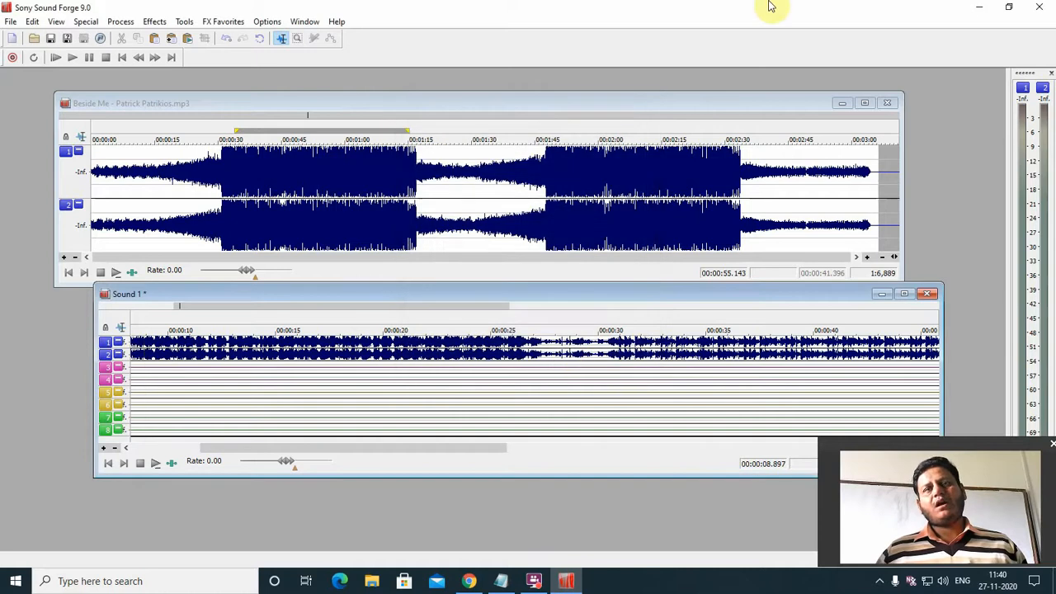
Align Sound 1 under the Beside Me window and close it, and play Beside Me from about 5 seconds
{"action": "left_click_drag", "start_coordinate": [484, 298], "coordinate": [435, 287]}
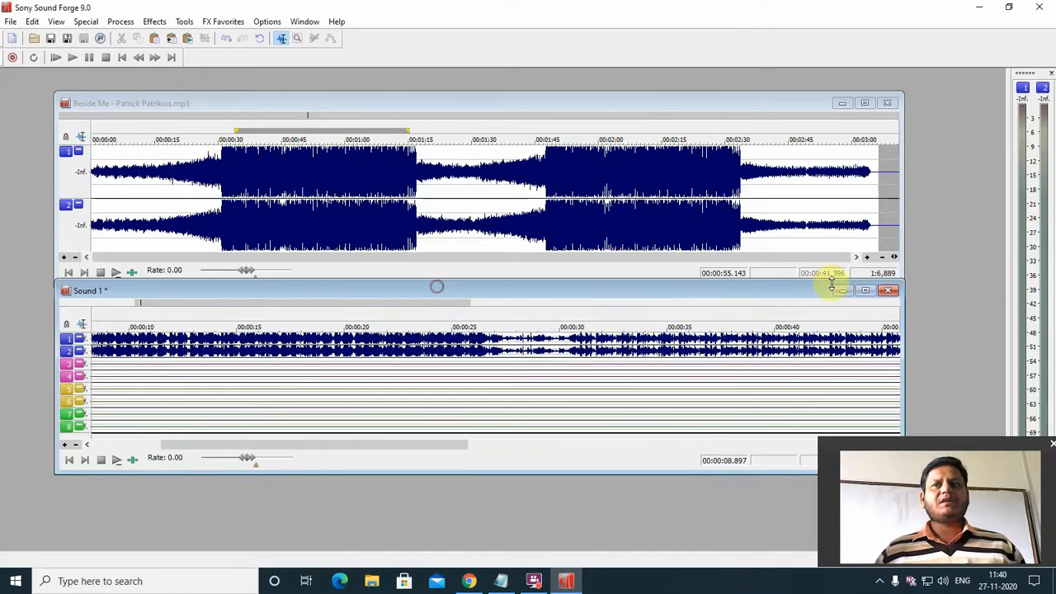
{"action": "left_click", "coordinate": [888, 290]}
{"action": "left_click", "coordinate": [541, 238]}
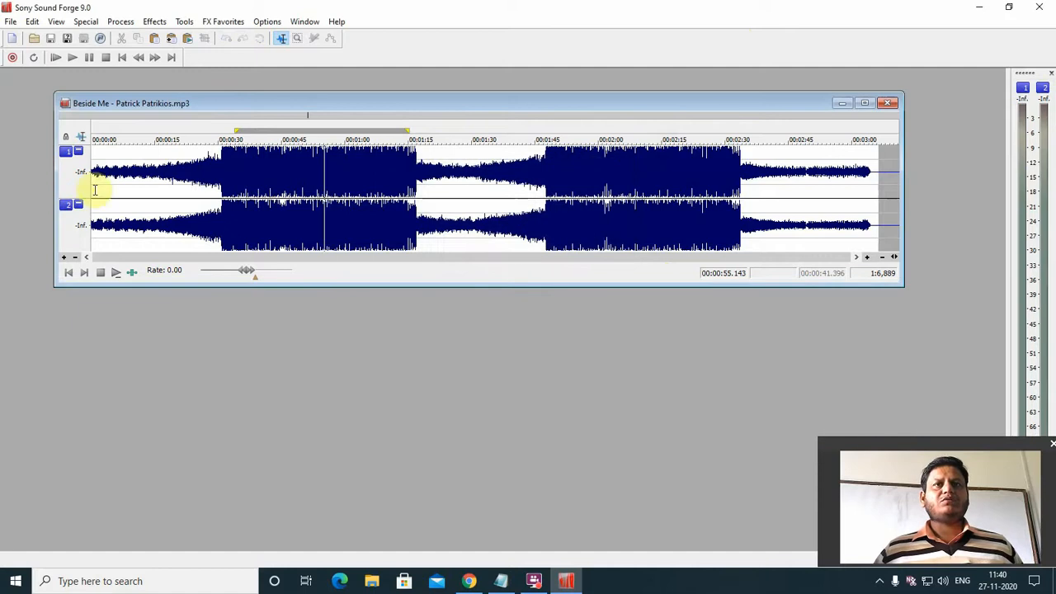
{"action": "left_click", "coordinate": [111, 169]}
{"action": "key", "text": "space"}
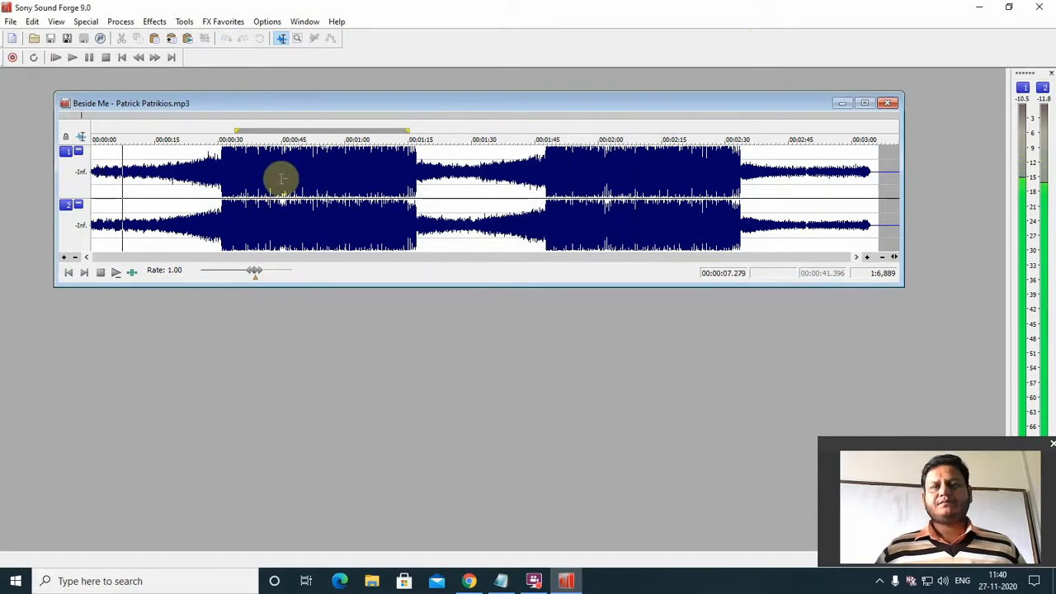
Set Beside Me's bit-depth to 64 bit (IEEE Float) and its sample rate to 88,200 Hz in the format properties
{"action": "right_click", "coordinate": [234, 169]}
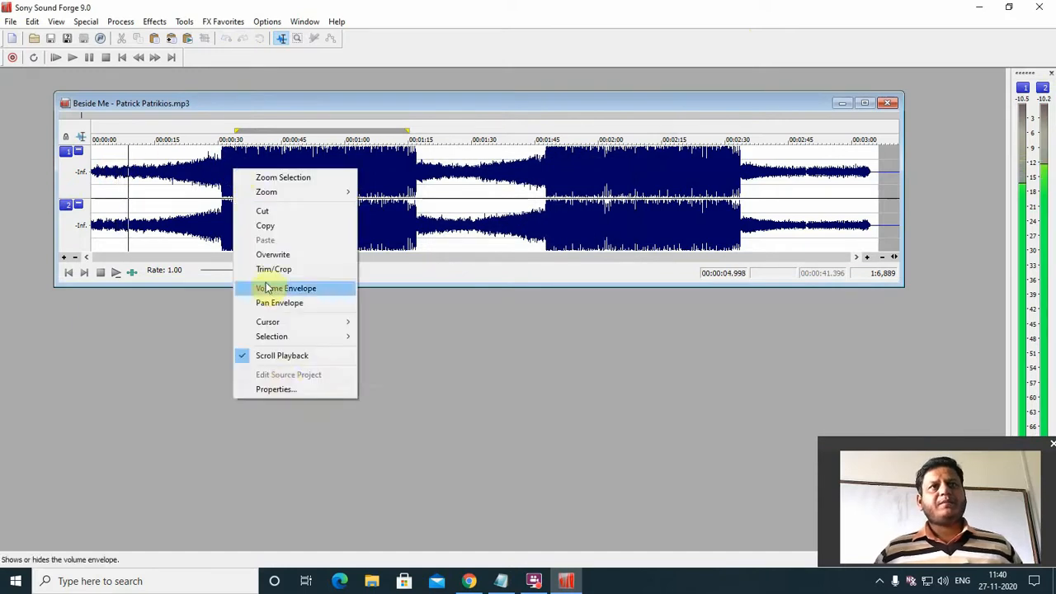
{"action": "left_click", "coordinate": [276, 390]}
{"action": "left_click", "coordinate": [495, 126]}
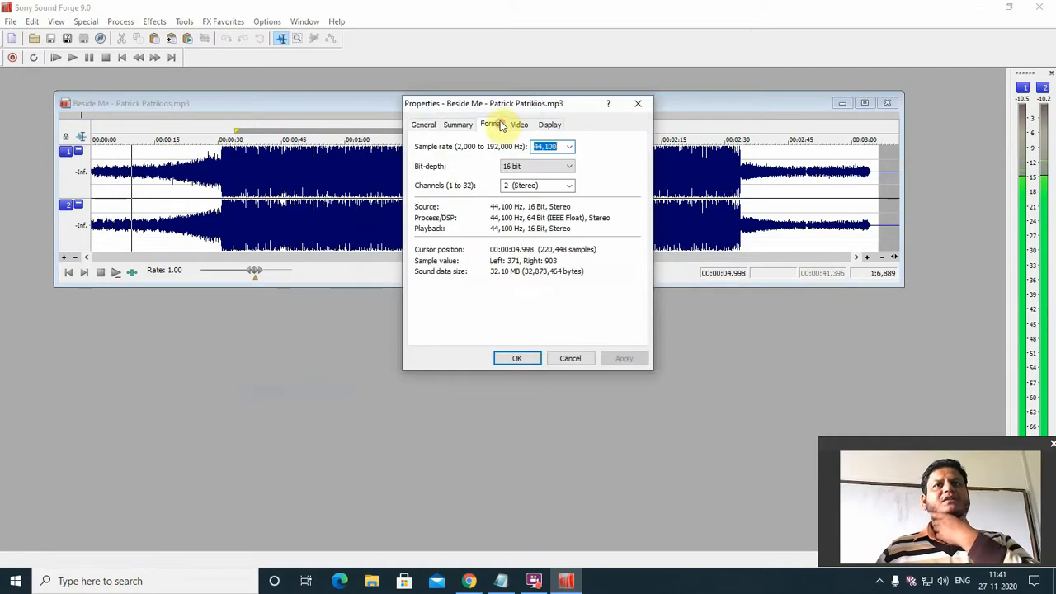
{"action": "left_click_drag", "start_coordinate": [507, 104], "coordinate": [693, 87]}
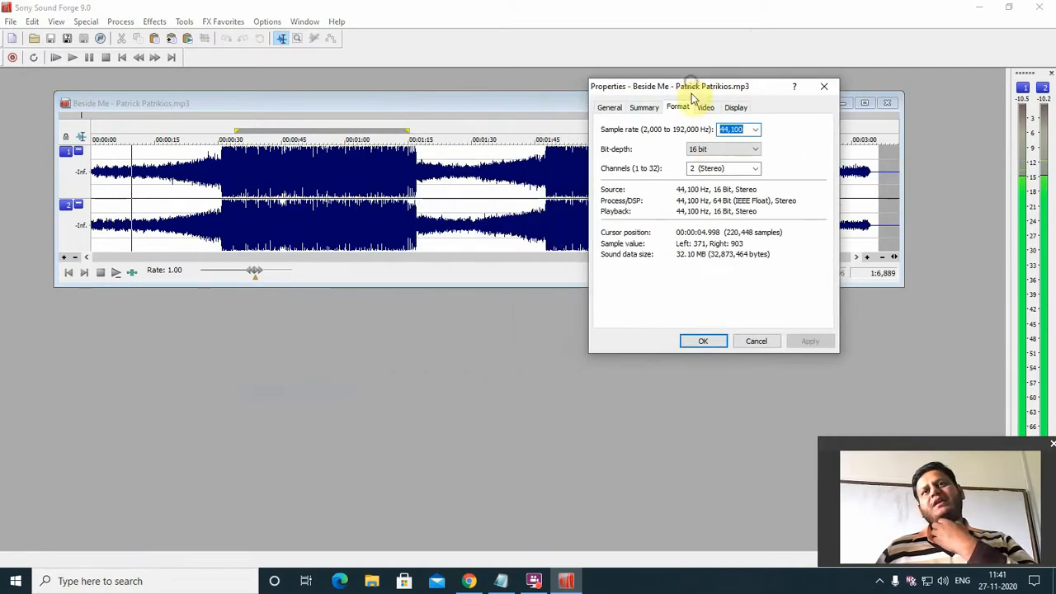
{"action": "left_click", "coordinate": [724, 155]}
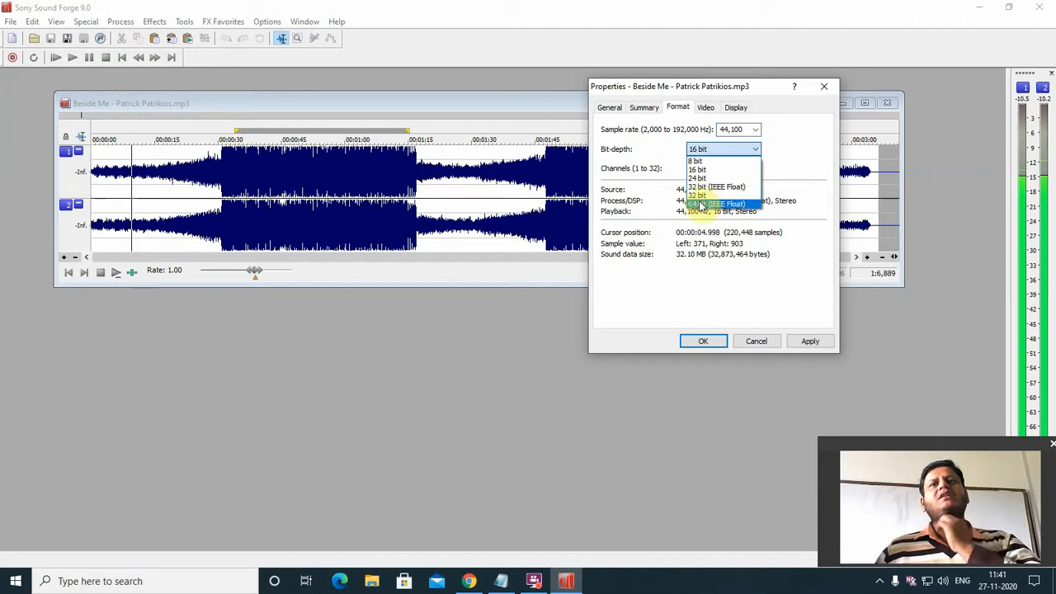
{"action": "left_click", "coordinate": [700, 204]}
{"action": "left_click", "coordinate": [752, 129]}
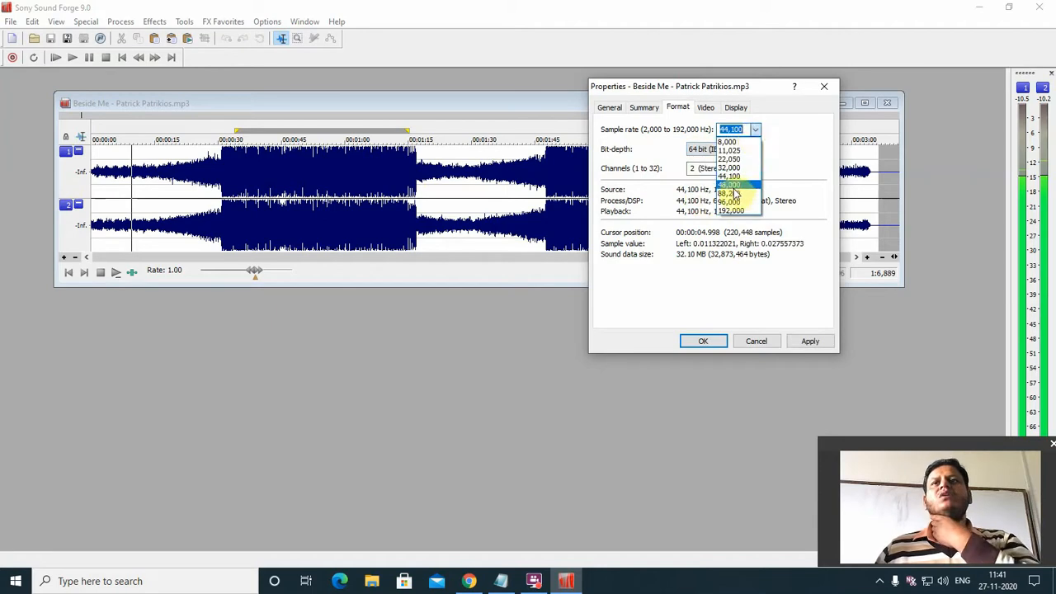
{"action": "left_click", "coordinate": [731, 193]}
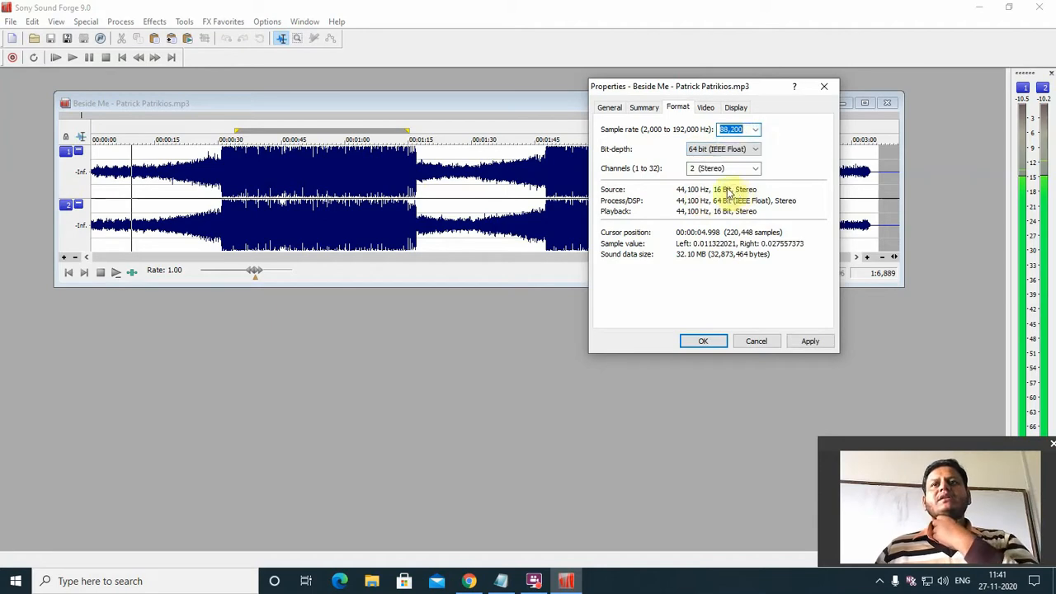
{"action": "left_click", "coordinate": [701, 343]}
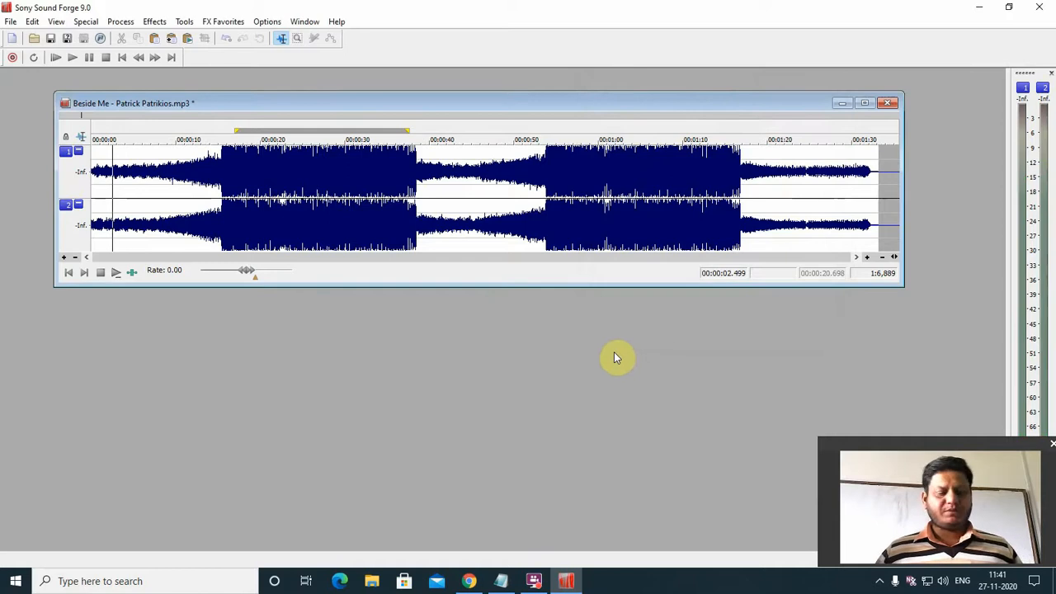
Play Beside Me from about 2.5 seconds with its changed format, stop playback, and review its general file properties
{"action": "key", "text": "space"}
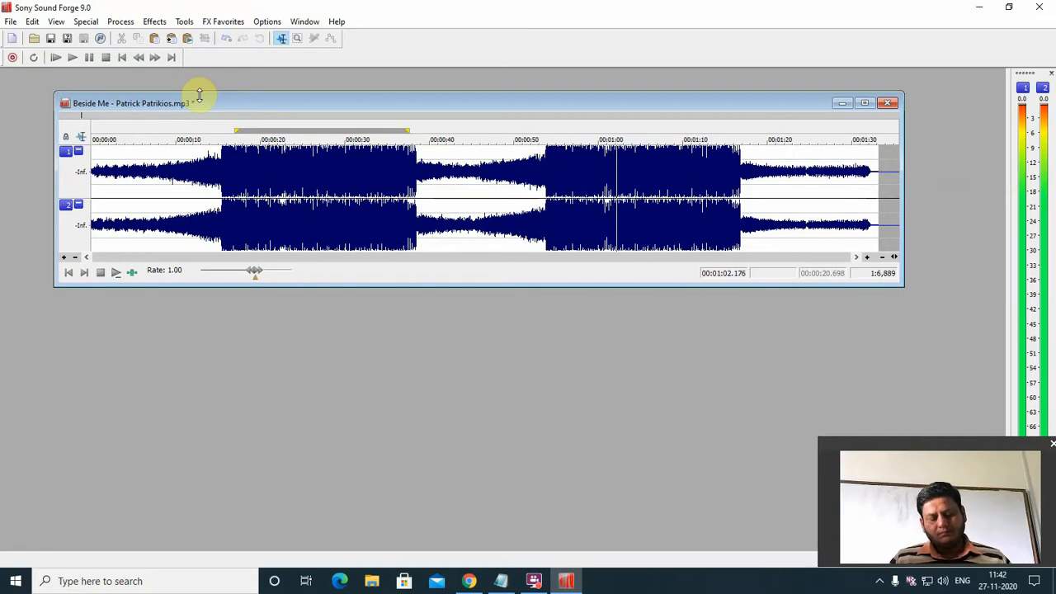
{"action": "key", "text": "space"}
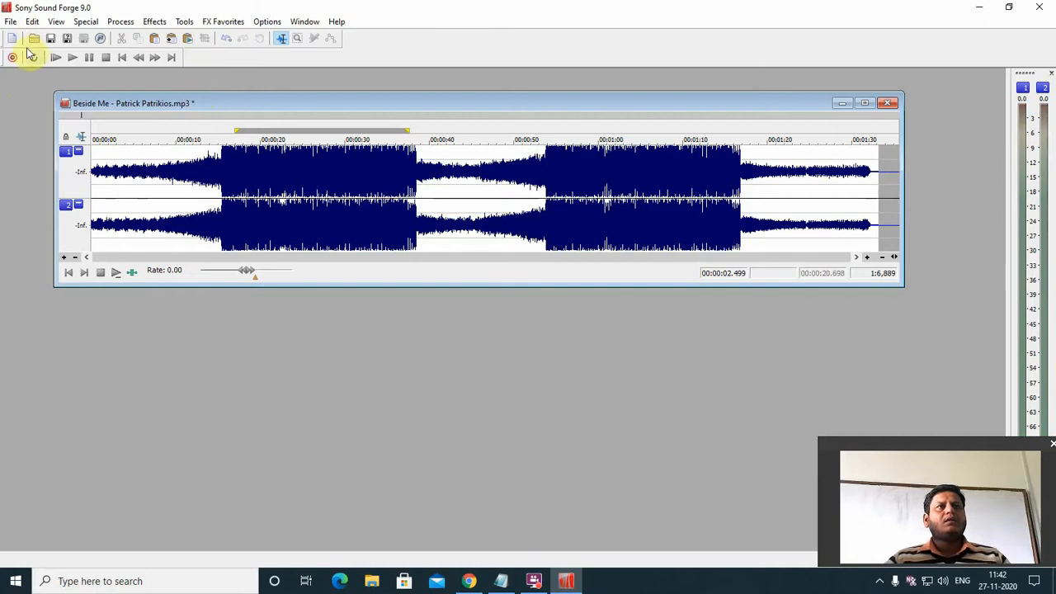
{"action": "left_click", "coordinate": [10, 22]}
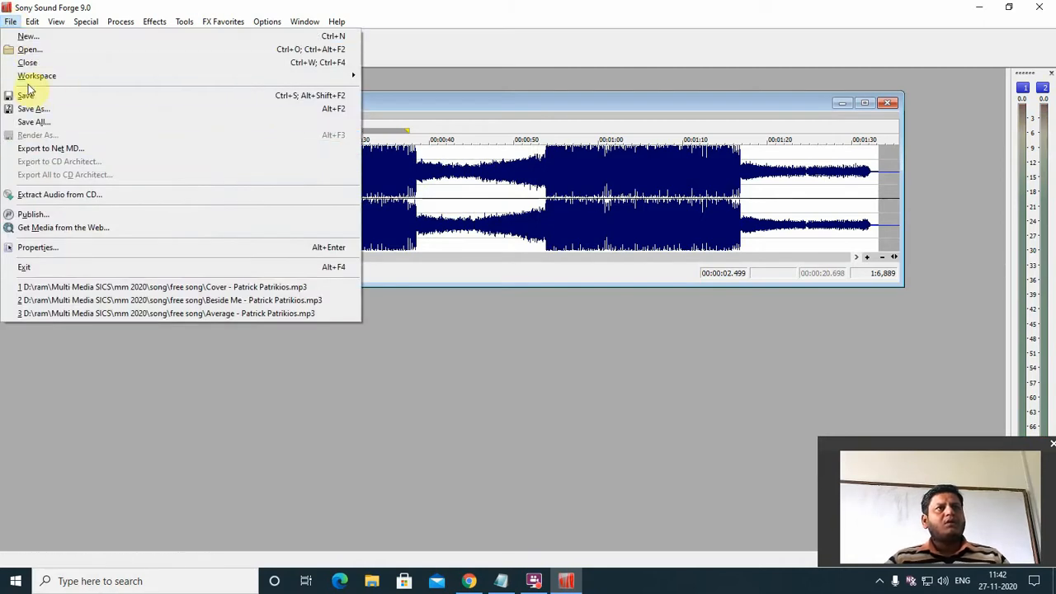
{"action": "right_click", "coordinate": [587, 170]}
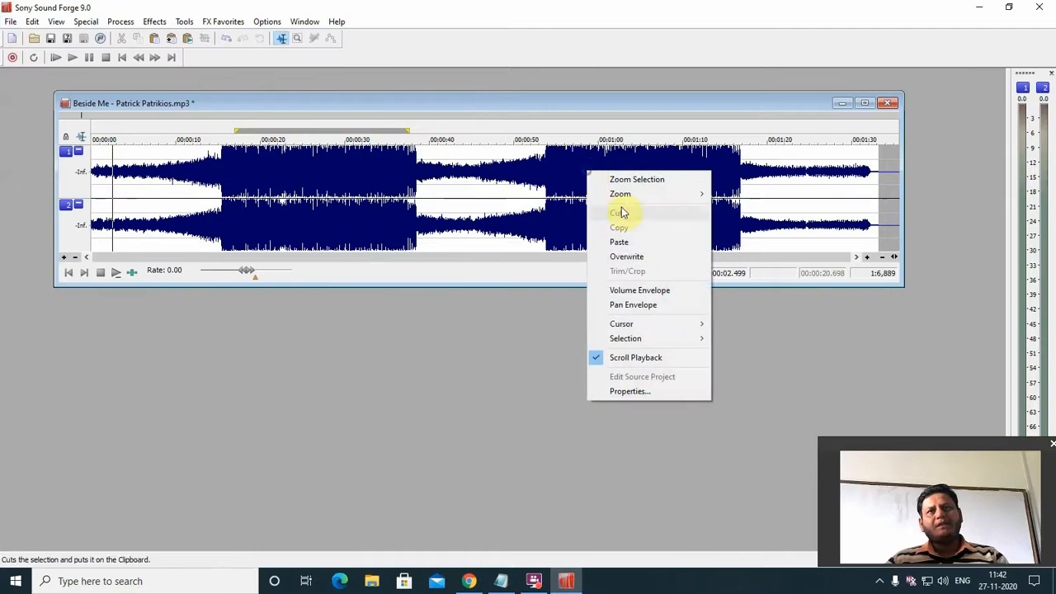
{"action": "left_click", "coordinate": [629, 391]}
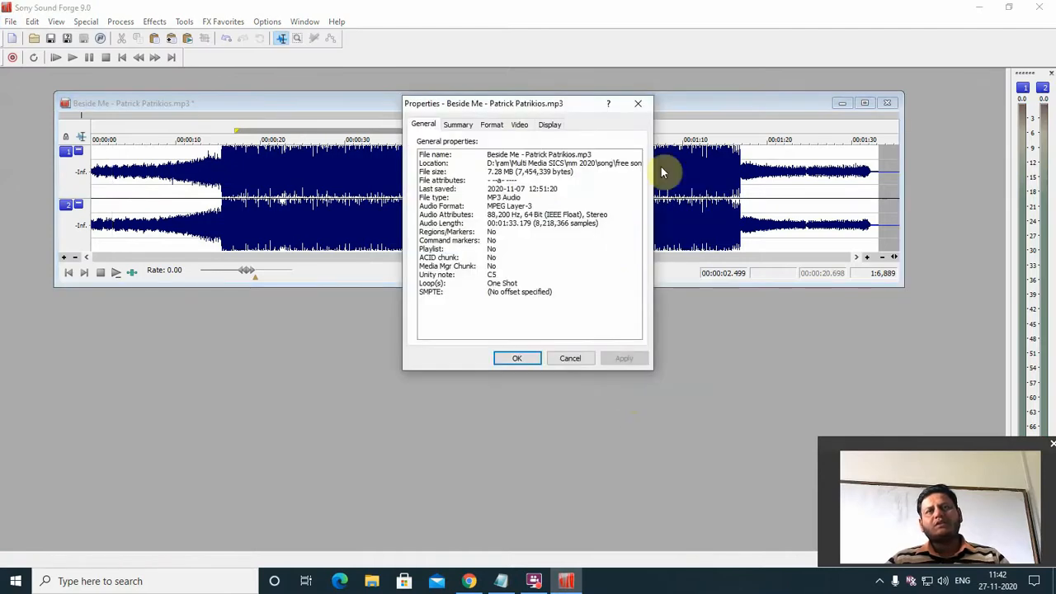
{"action": "left_click", "coordinate": [572, 360]}
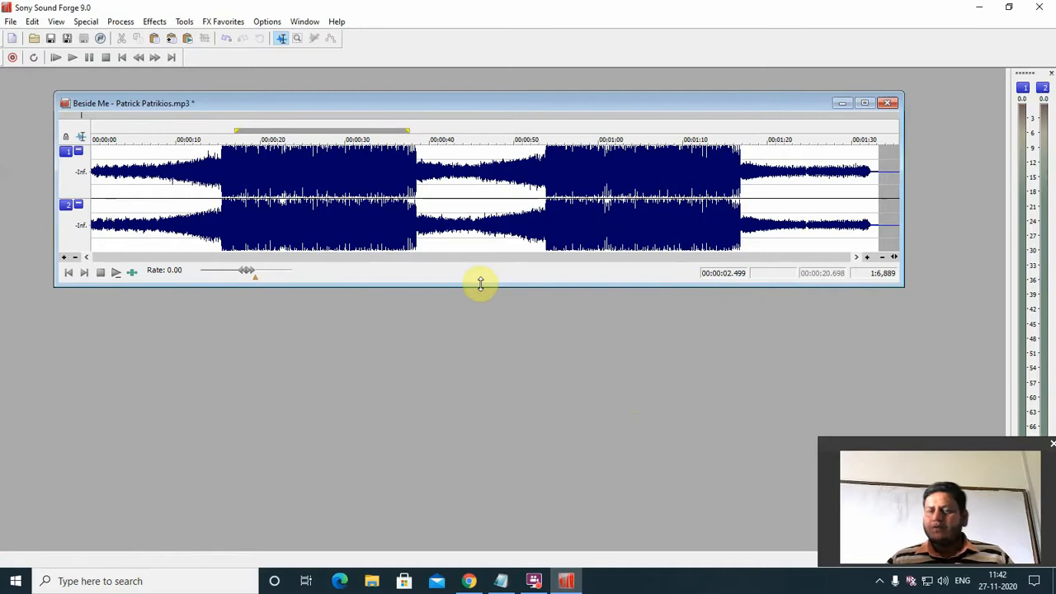